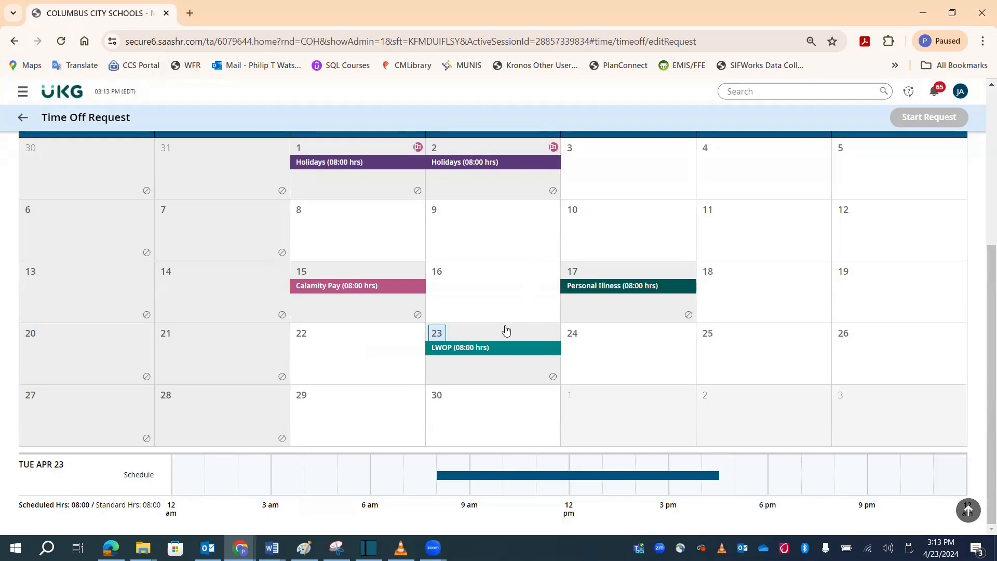
Step: Check the April 23 LWOP entry's details and request cancellation of April 17's Personal Illness with the reason "worked that day"
{"action": "left_click", "coordinate": [495, 347]}
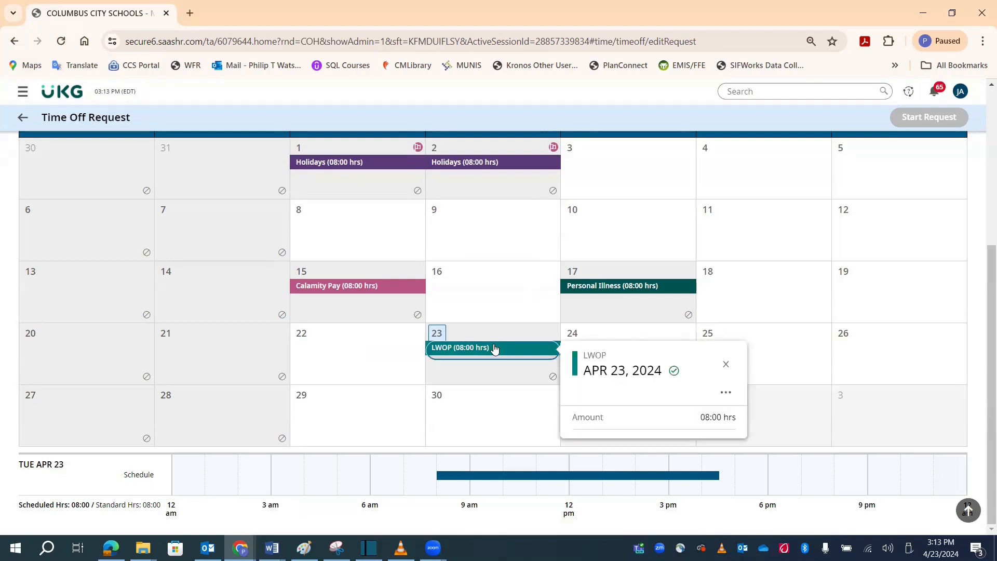
{"action": "left_click", "coordinate": [517, 276]}
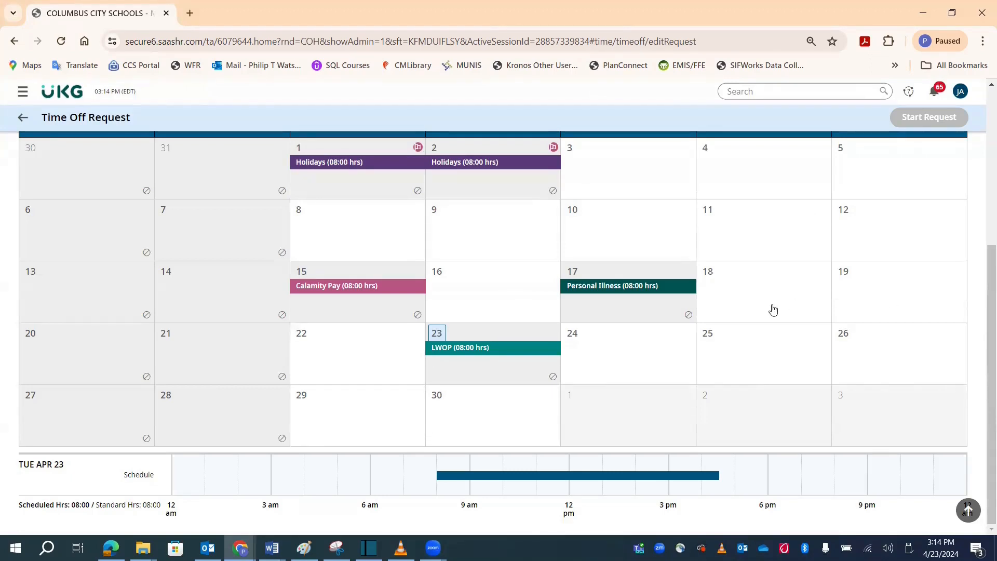
{"action": "left_click", "coordinate": [626, 293]}
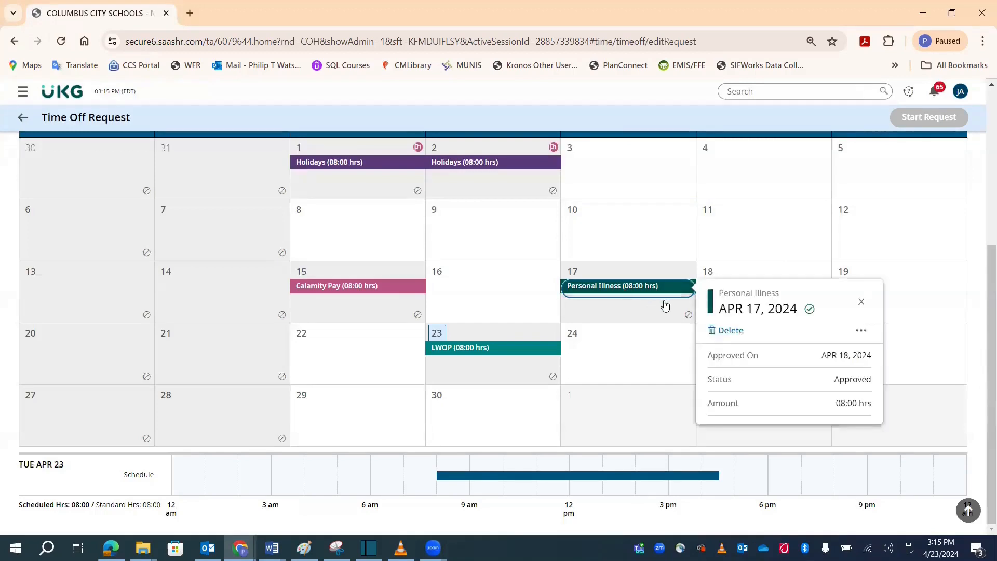
{"action": "left_click", "coordinate": [718, 329]}
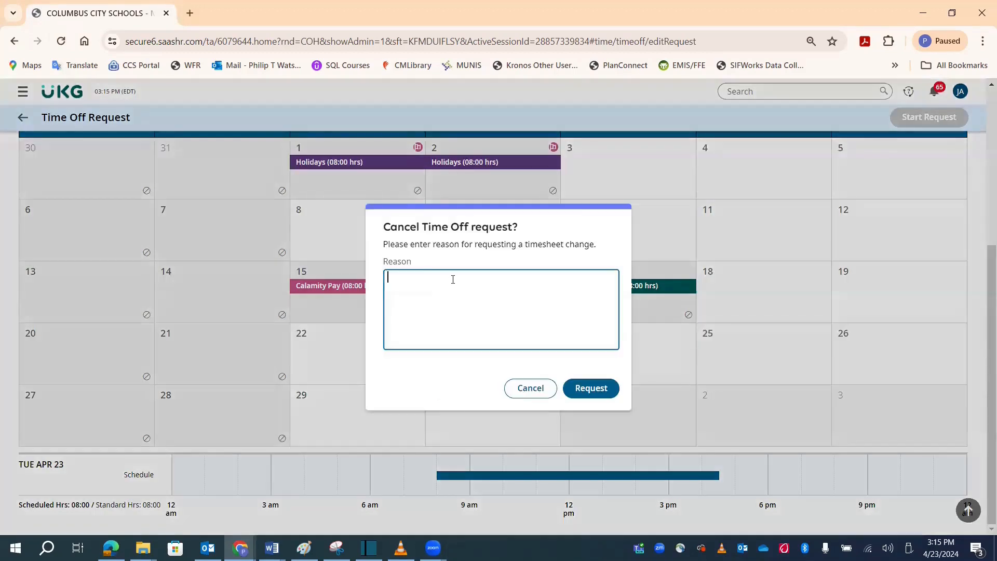
{"action": "type", "text": "worked that day"}
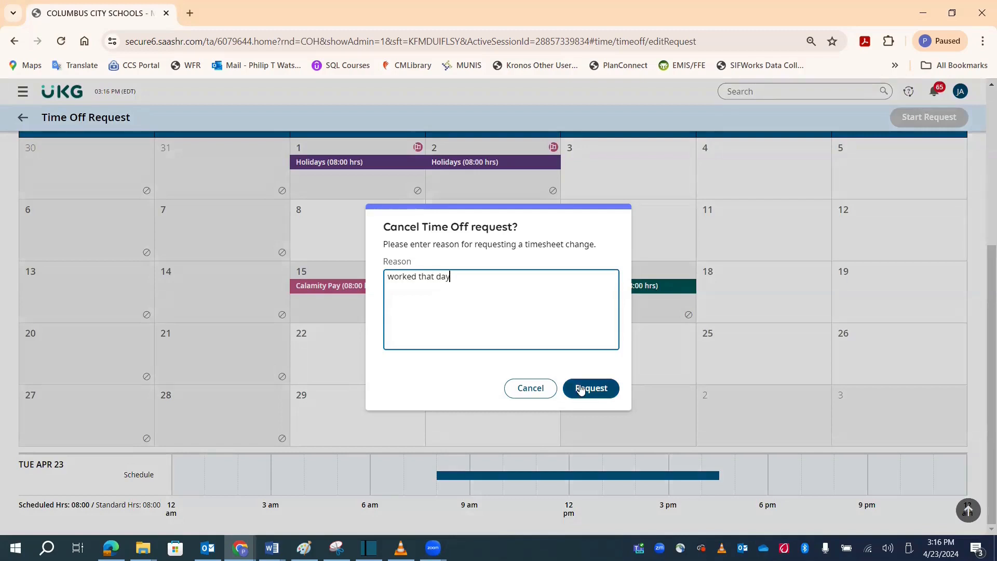
{"action": "left_click", "coordinate": [580, 389]}
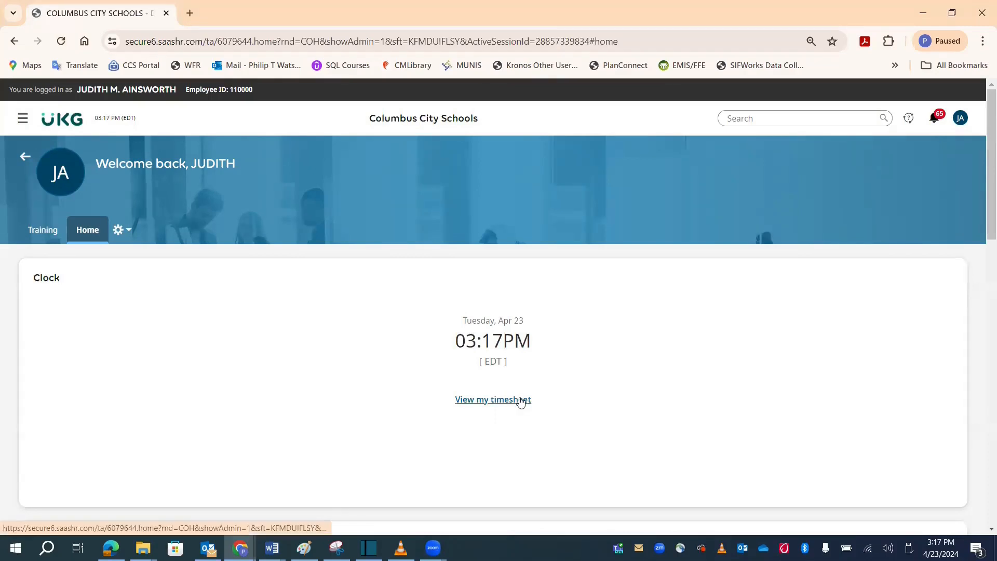
Step: Go from the Home dashboard to My time off and review the April 2024 calendar
{"action": "scroll", "coordinate": [631, 384], "scroll_direction": "down", "scroll_amount": 3}
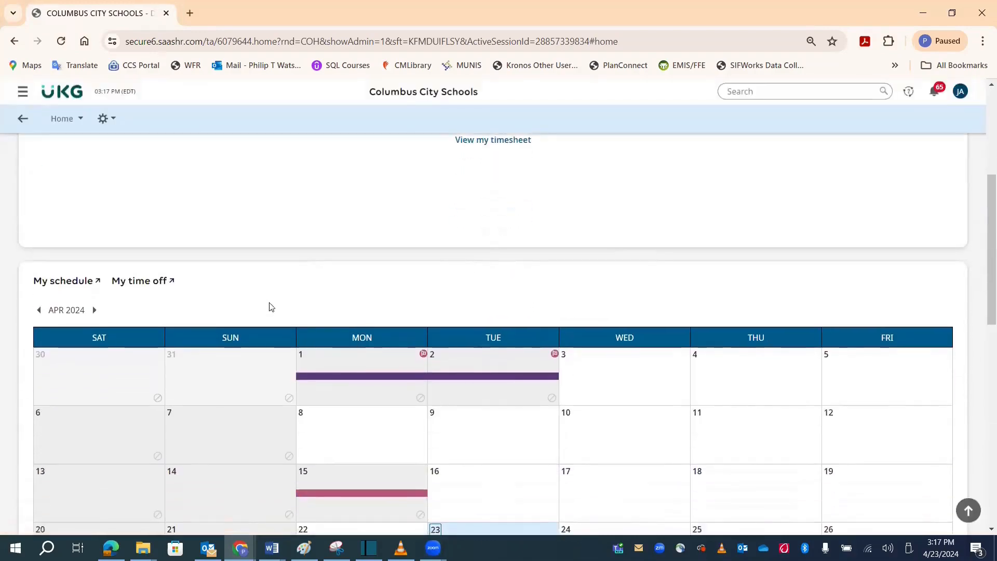
{"action": "left_click", "coordinate": [156, 282]}
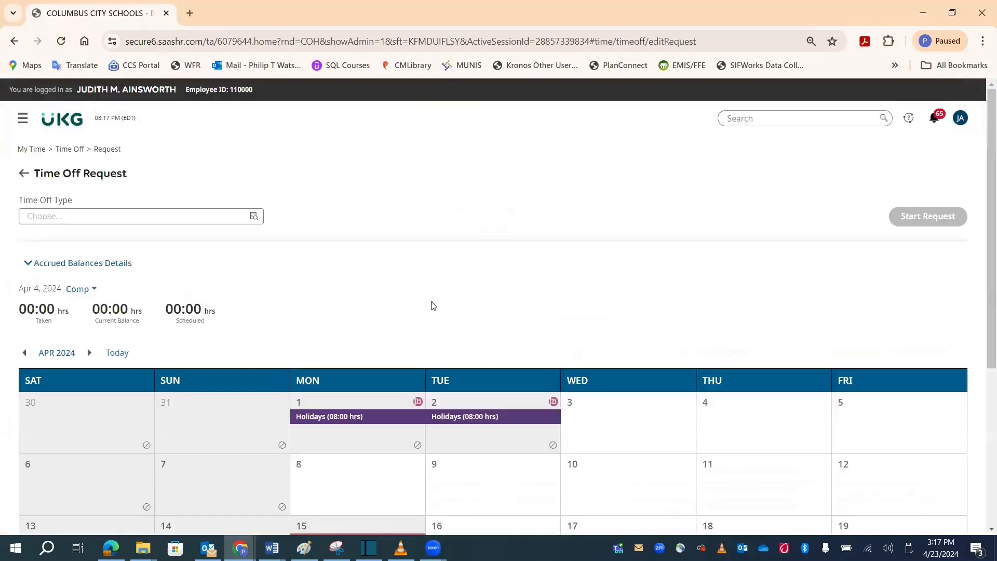
{"action": "scroll", "coordinate": [601, 242], "scroll_direction": "down", "scroll_amount": 5}
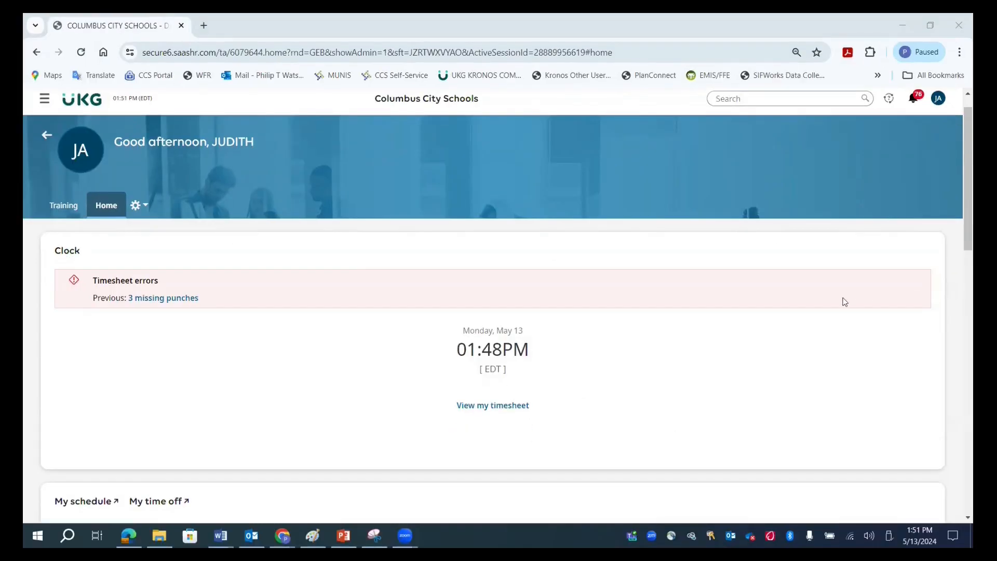
Step: Go to My time off for May 2024 and open the May 14 Personal Illness request for modification
{"action": "scroll", "coordinate": [753, 332], "scroll_direction": "down", "scroll_amount": 3}
{"action": "scroll", "coordinate": [753, 331], "scroll_direction": "down", "scroll_amount": 3}
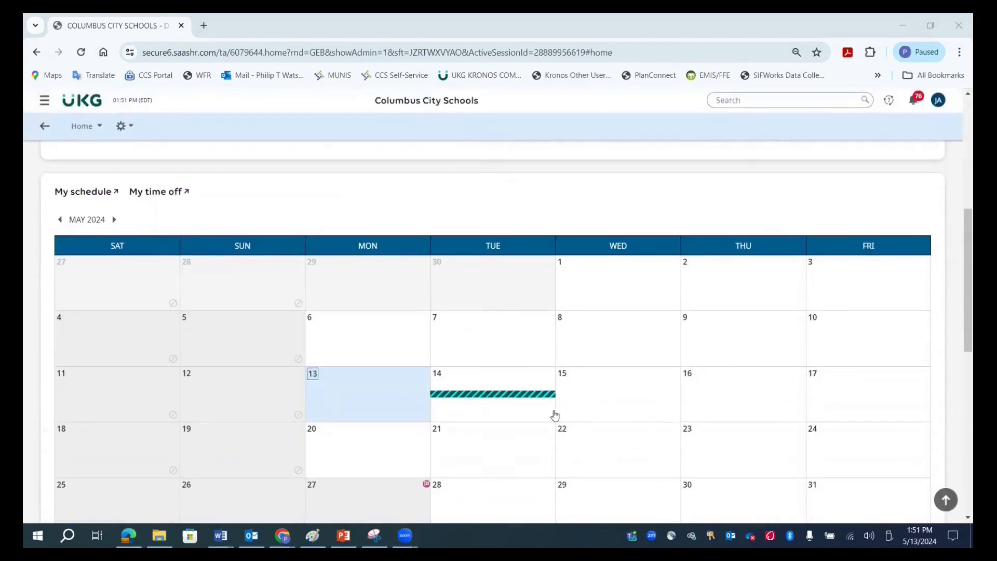
{"action": "left_click", "coordinate": [172, 198]}
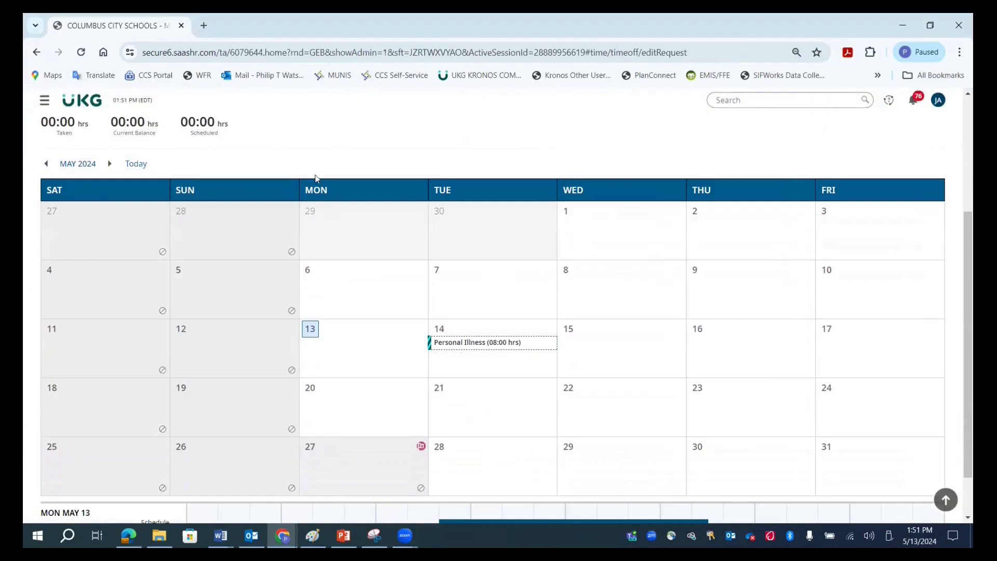
{"action": "left_click", "coordinate": [447, 352]}
{"action": "left_click", "coordinate": [587, 386]}
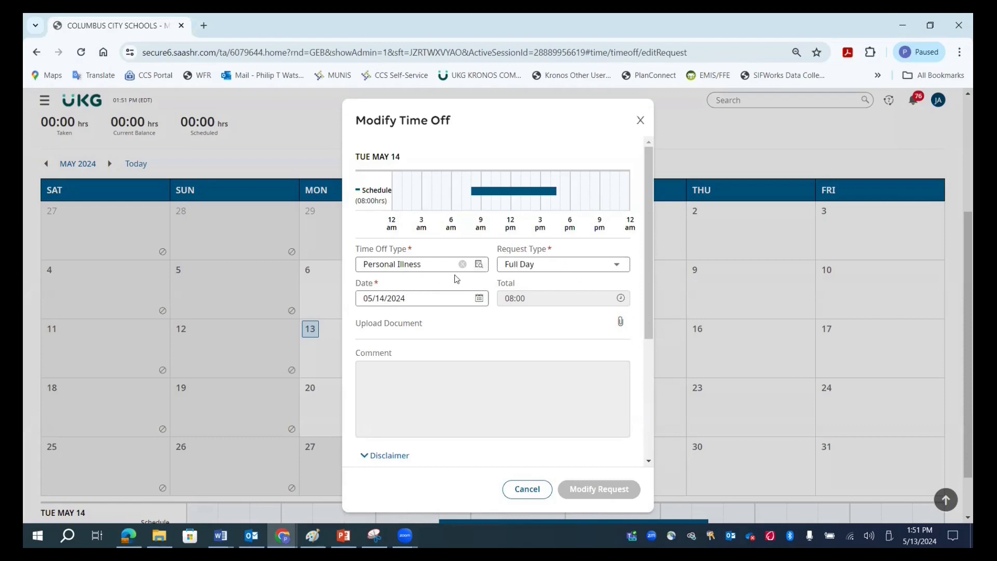
Step: Change the May 14 request's time off type to Personal Leave (Personal Leave) and its request type to Partial Day (Bulk)
{"action": "left_click", "coordinate": [478, 265]}
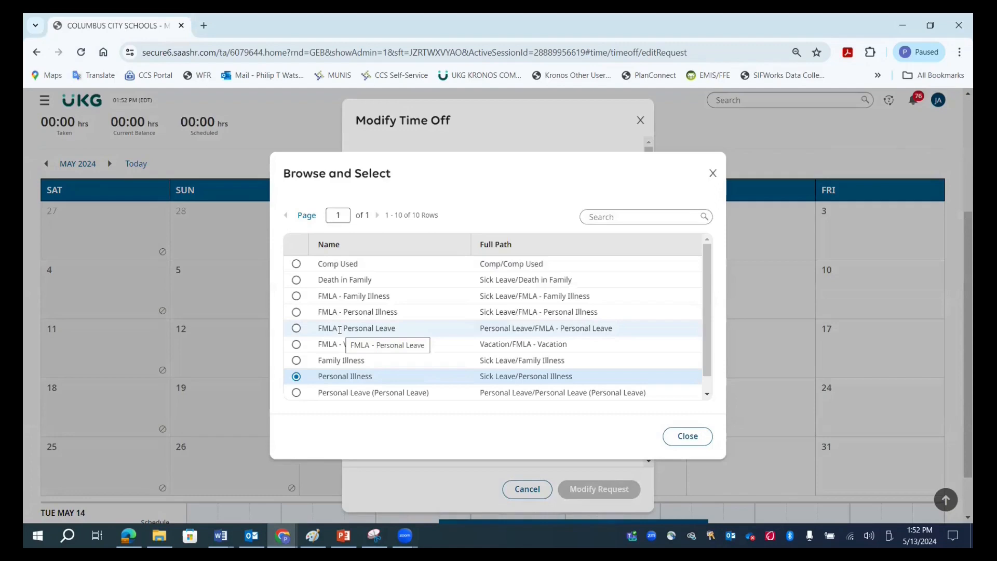
{"action": "left_click", "coordinate": [296, 392]}
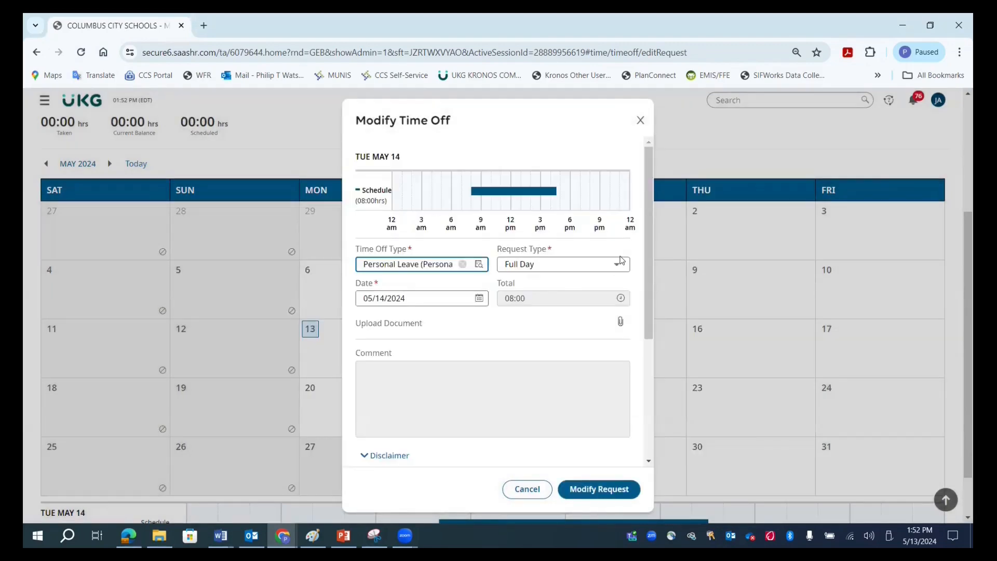
{"action": "left_click", "coordinate": [622, 265]}
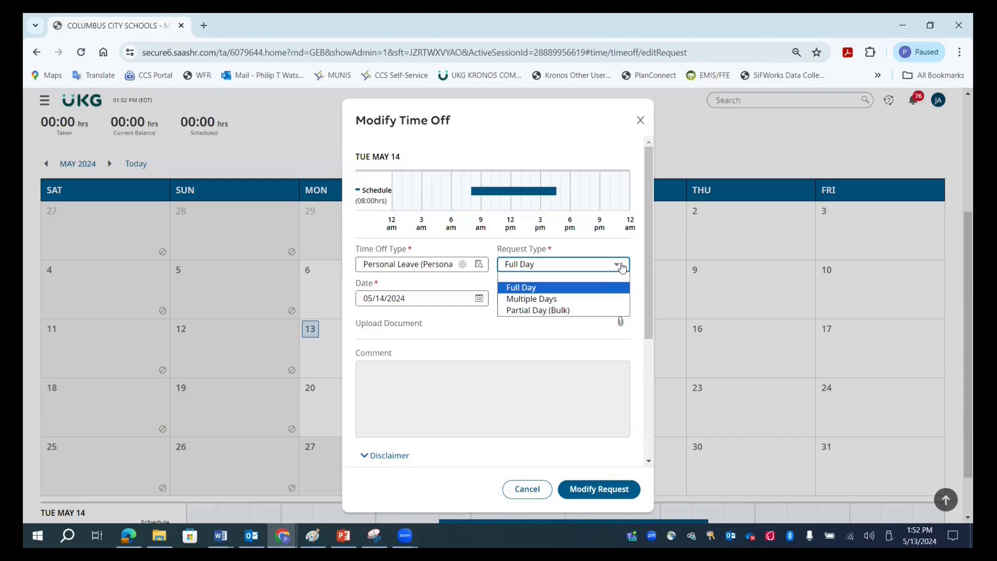
{"action": "left_click", "coordinate": [584, 316]}
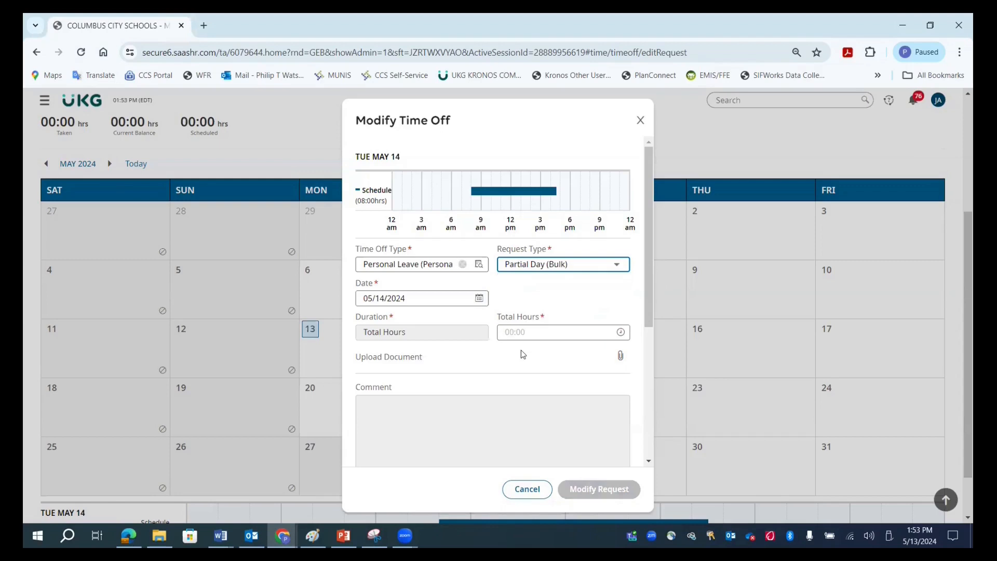
Step: Set the May 14 request's total hours to 4 and submit the modified request
{"action": "left_click", "coordinate": [523, 337]}
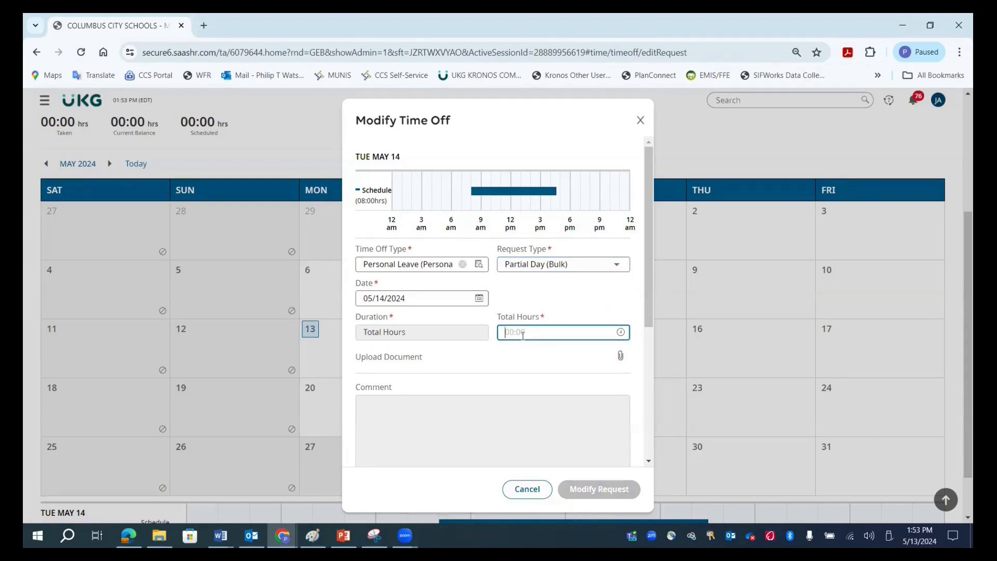
{"action": "type", "text": "4"}
{"action": "key", "text": "Tab"}
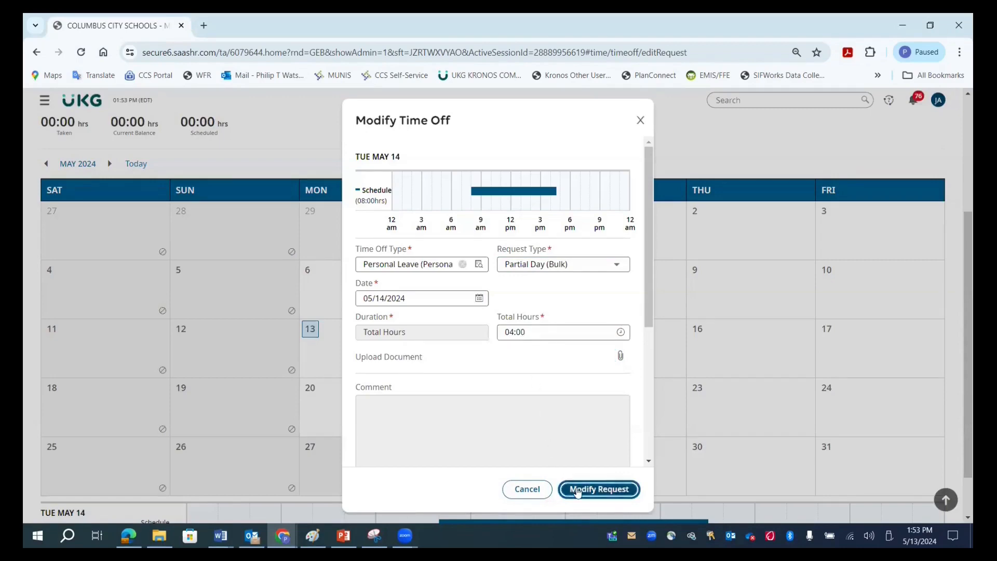
{"action": "left_click", "coordinate": [577, 491]}
{"action": "left_click", "coordinate": [583, 332]}
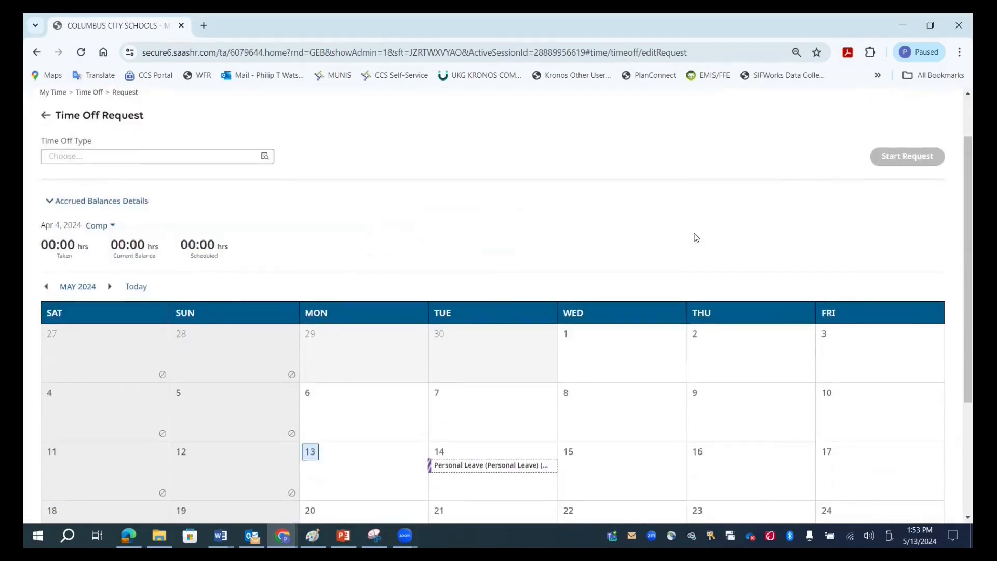
Step: Check the details of the modified May 14 Personal Leave entry on the time off calendar
{"action": "scroll", "coordinate": [694, 235], "scroll_direction": "down", "scroll_amount": 3}
{"action": "left_click", "coordinate": [494, 344]}
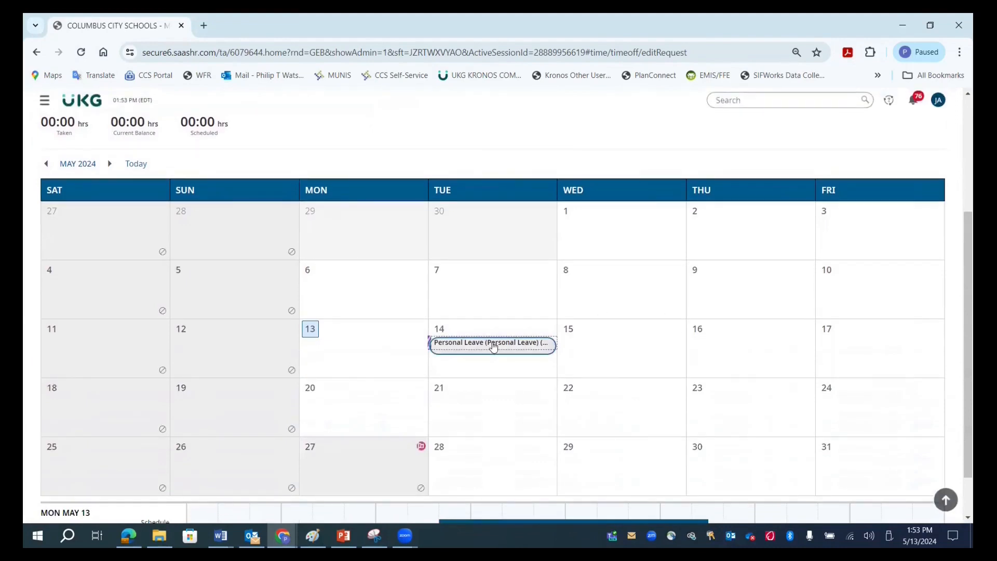
{"action": "left_click", "coordinate": [501, 189]}
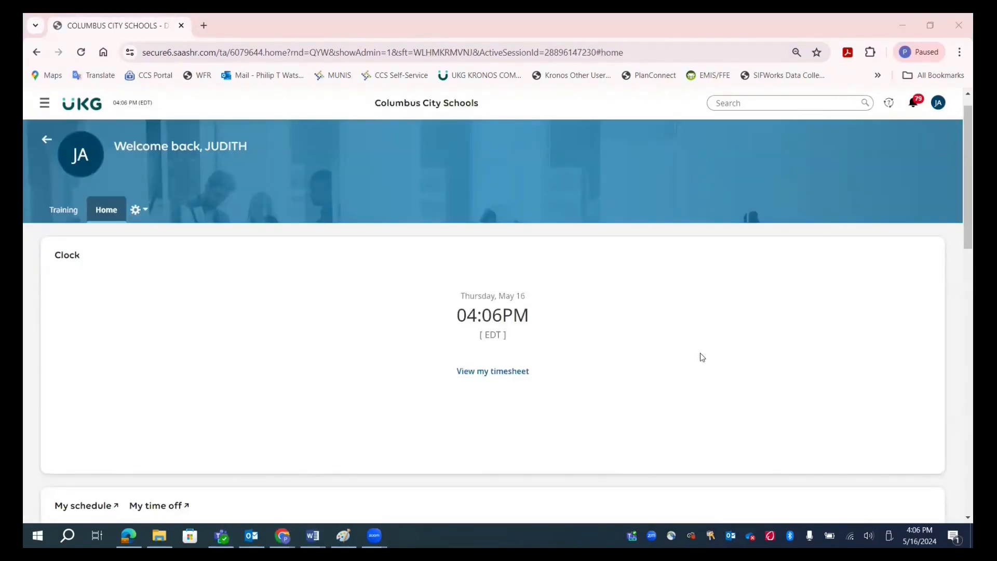
Step: Open the current timesheet, look at the previous and following pay periods, and return to May 11 - May 24, 2024
{"action": "left_click", "coordinate": [522, 371]}
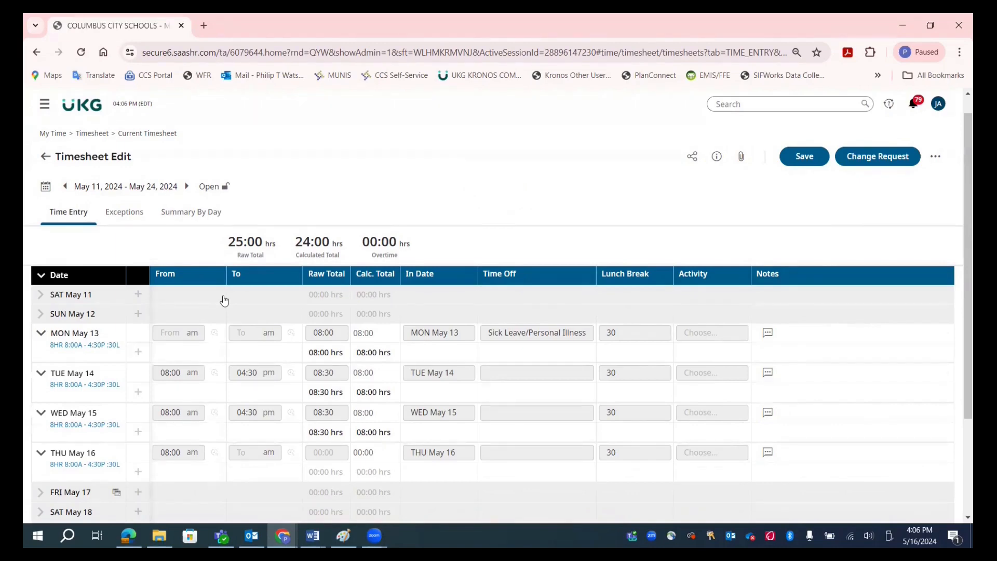
{"action": "left_click", "coordinate": [64, 187]}
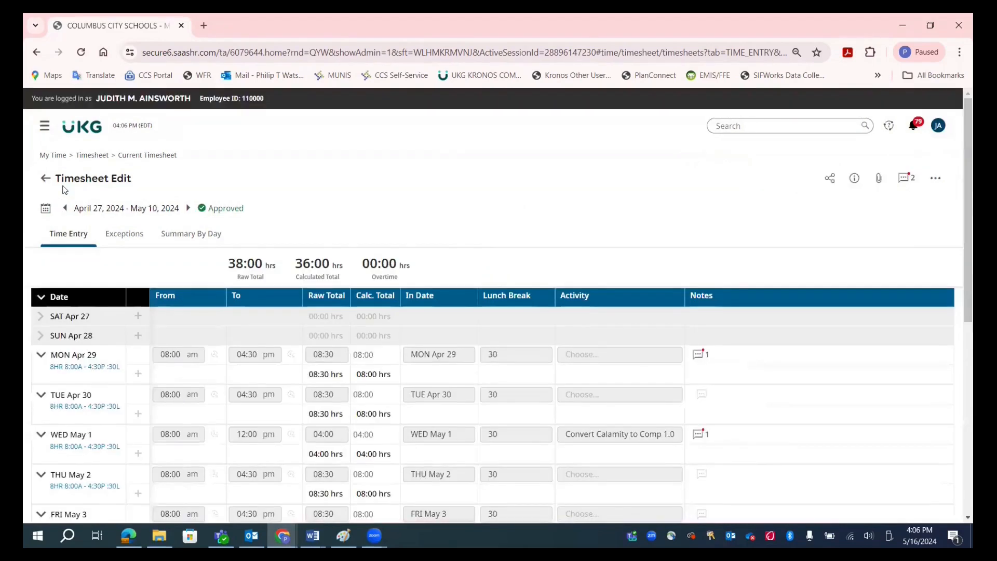
{"action": "left_click", "coordinate": [187, 209]}
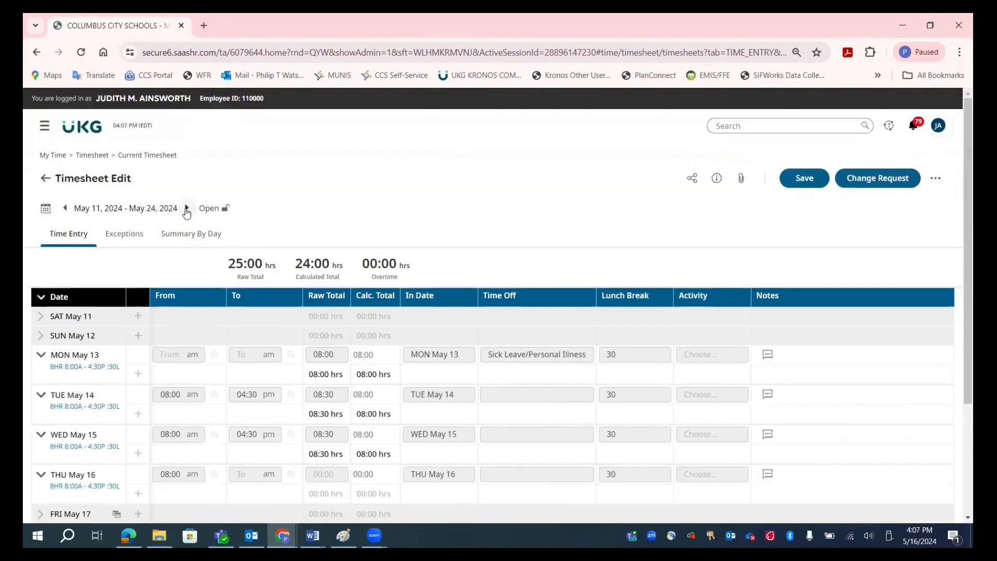
{"action": "left_click", "coordinate": [187, 209]}
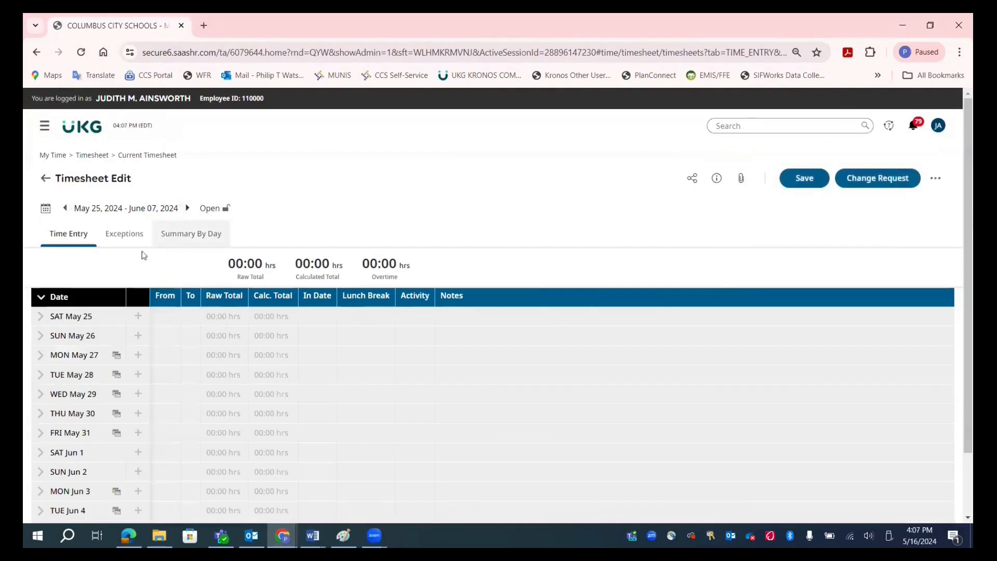
{"action": "left_click", "coordinate": [64, 209]}
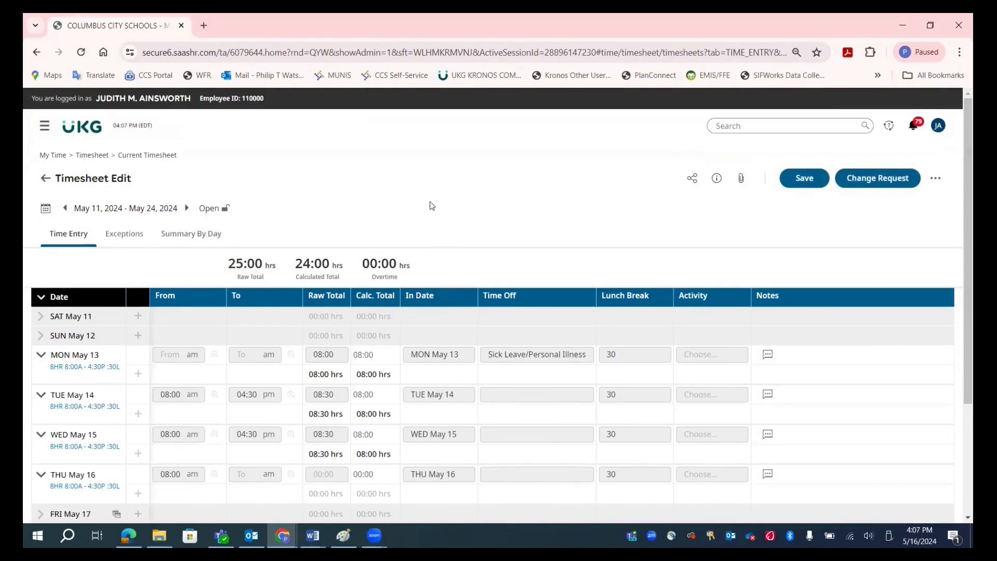
Step: Start a Modify Time Off change request on the timesheet for the May 13 Sick Leave/Personal Illness entry
{"action": "left_click", "coordinate": [877, 183]}
{"action": "left_click", "coordinate": [446, 302]}
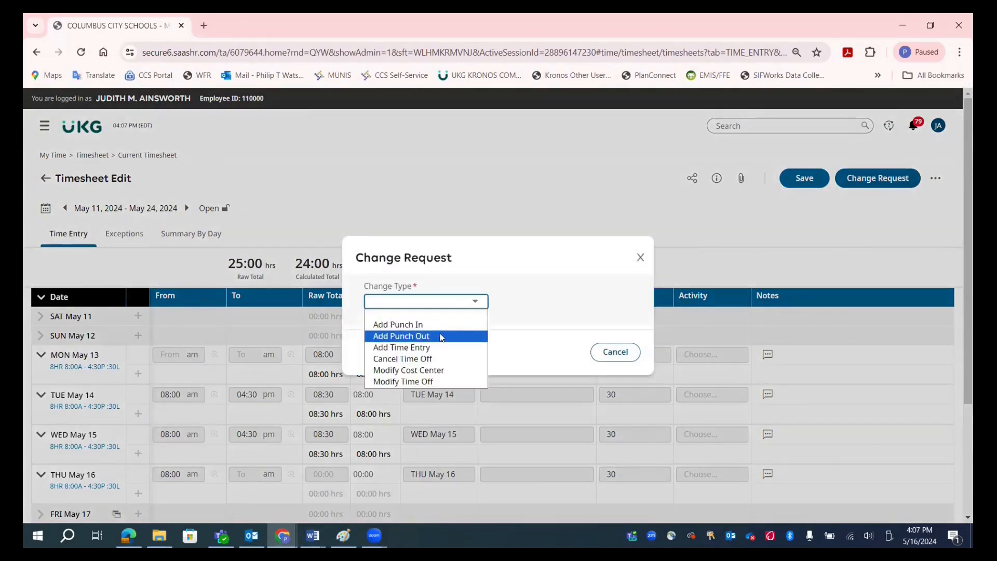
{"action": "left_click", "coordinate": [430, 383]}
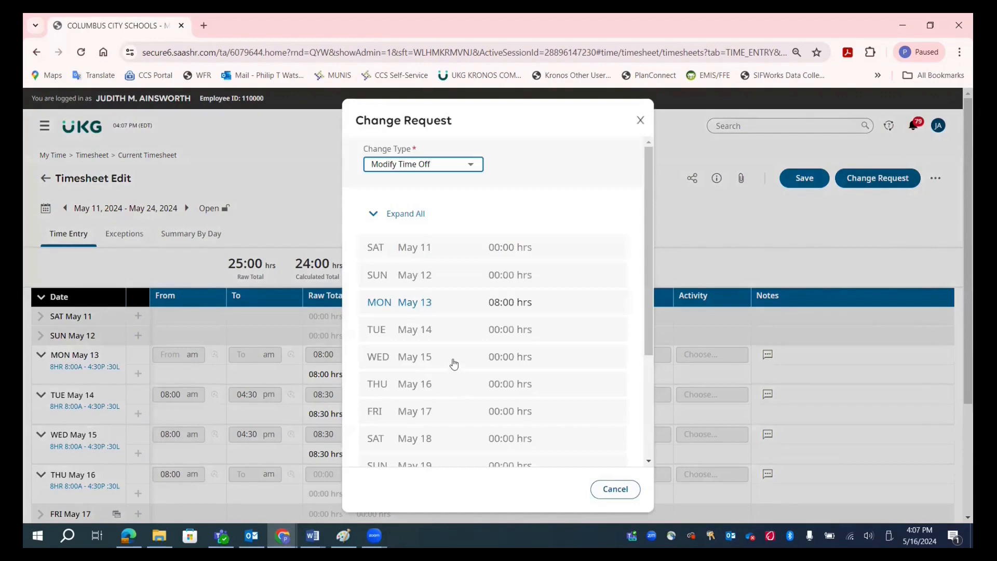
{"action": "left_click", "coordinate": [414, 308]}
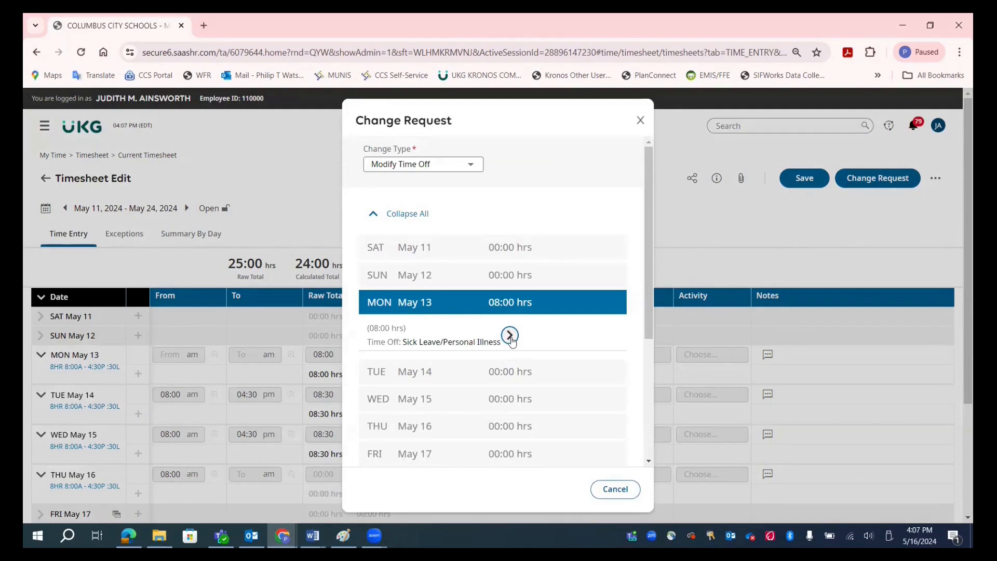
{"action": "left_click", "coordinate": [510, 336]}
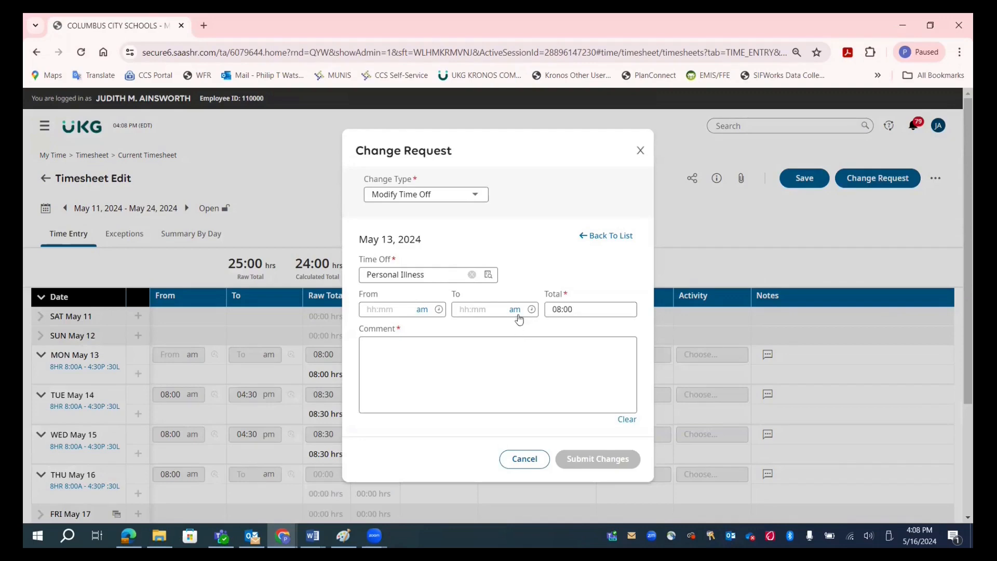
Step: Change the May 13 time off type to Personal Leave (Personal Leave) and set its total to 4 hours
{"action": "left_click", "coordinate": [488, 274]}
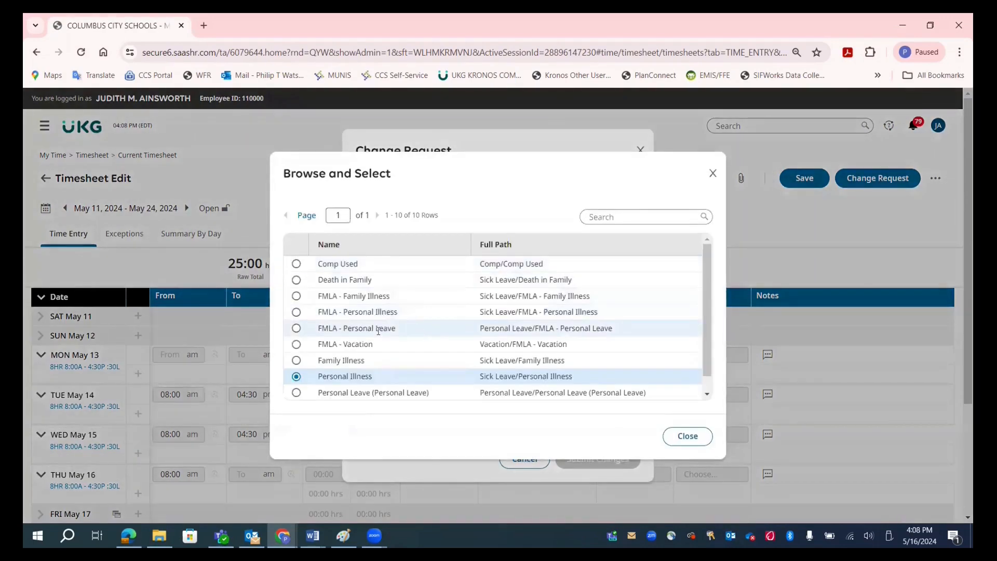
{"action": "left_click", "coordinate": [297, 393]}
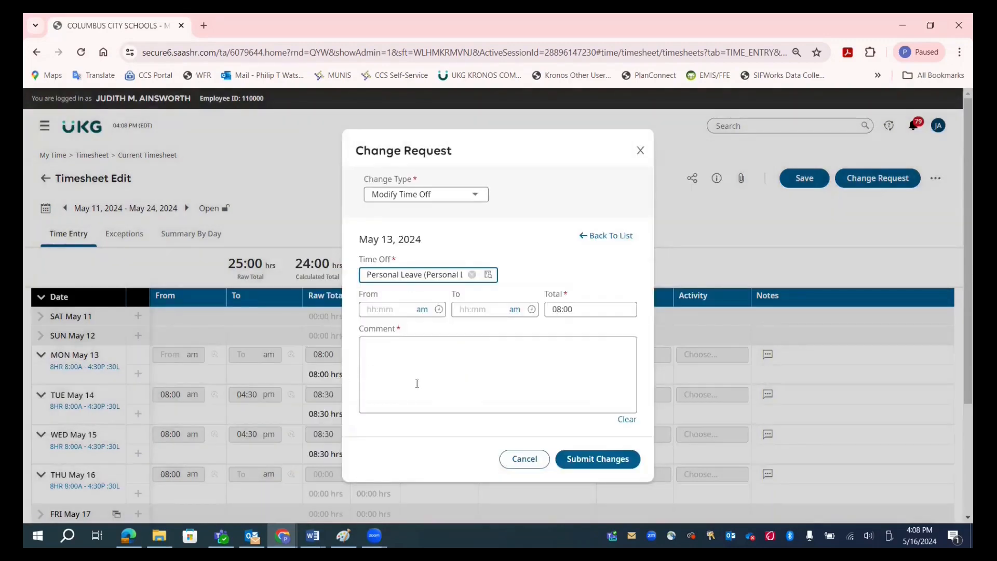
{"action": "left_click", "coordinate": [464, 212]}
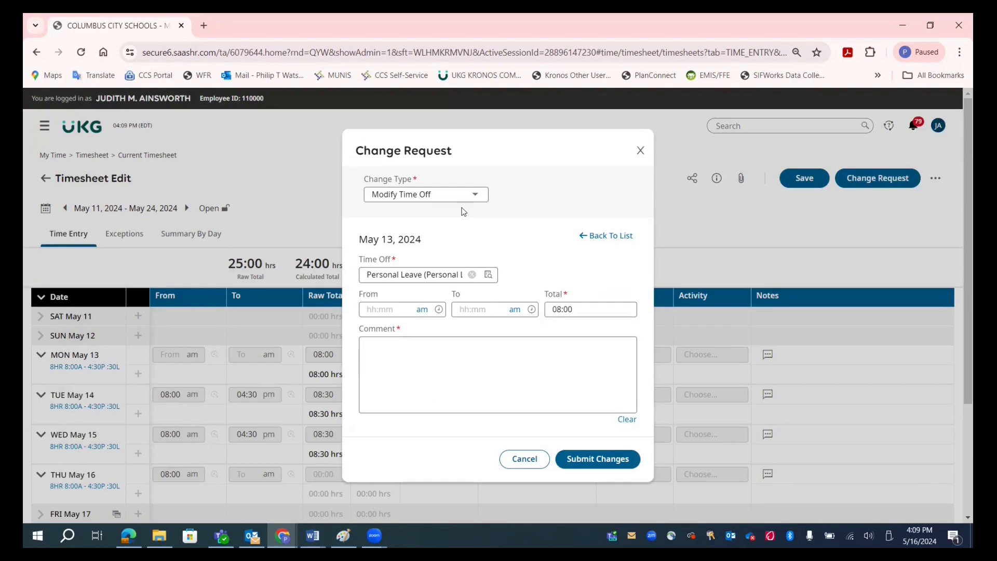
{"action": "left_click", "coordinate": [549, 314]}
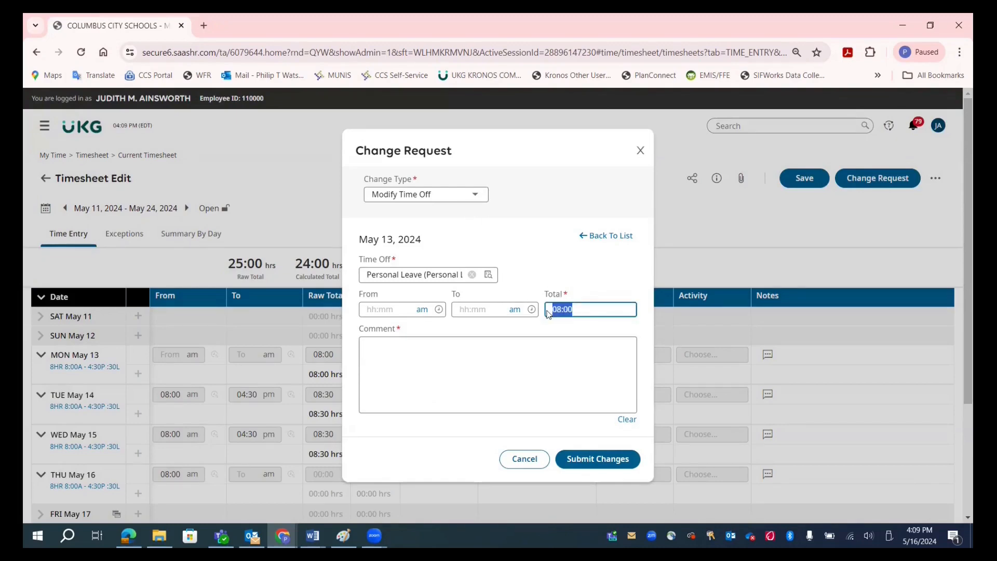
{"action": "key", "text": "BackSpace"}
{"action": "type", "text": "4"}
{"action": "key", "text": "Tab"}
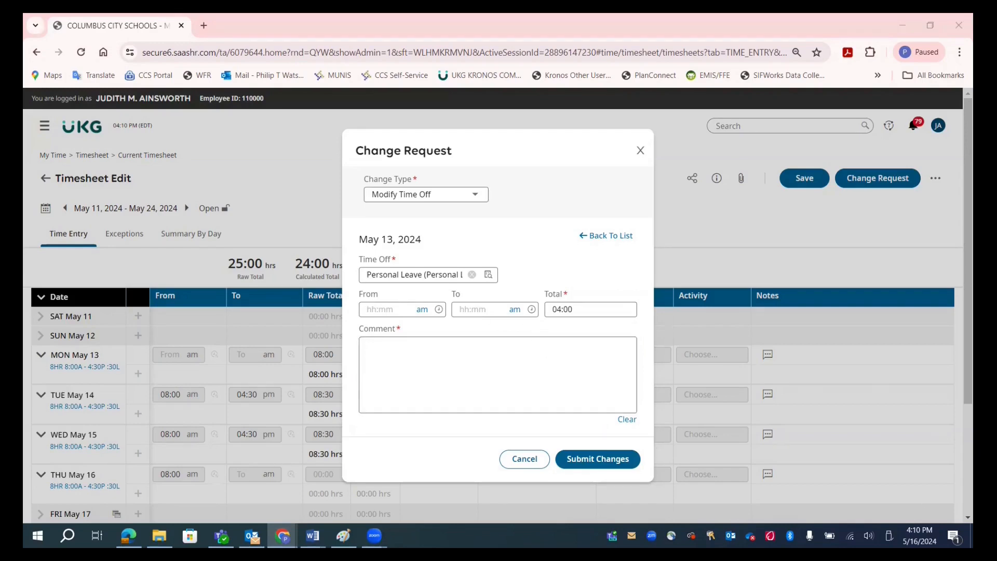
Step: Add the comment "drs appt cancelled, taking personal leave for half-day" to the May 13 time off change and submit it
{"action": "type", "text": "drs appt cancelled, taking personal leave for half-day"}
{"action": "left_click", "coordinate": [593, 464]}
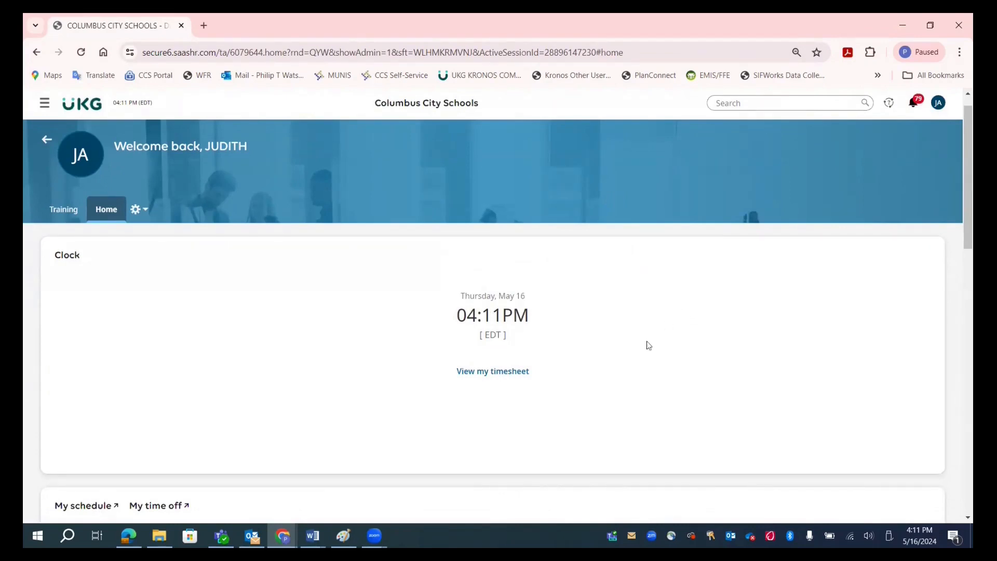
Step: Open the timesheet and start an Add Punch In change request dated 03/06/2023
{"action": "left_click", "coordinate": [524, 372]}
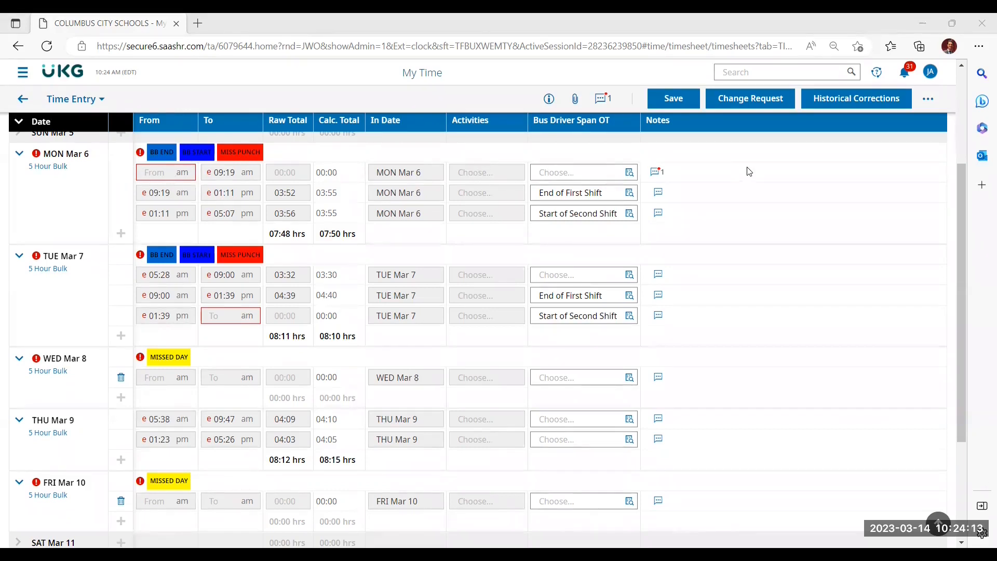
{"action": "left_click", "coordinate": [753, 104]}
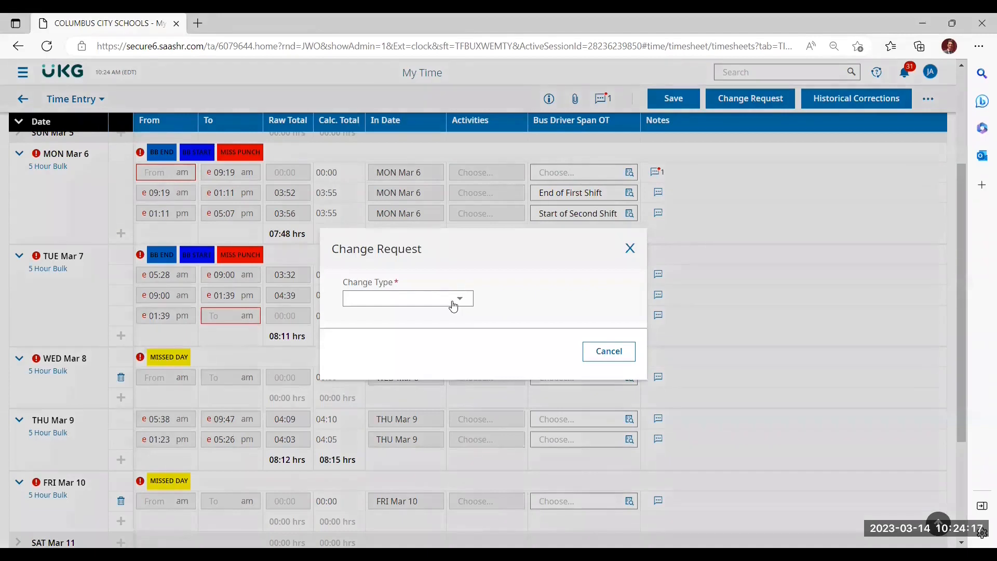
{"action": "left_click", "coordinate": [454, 299]}
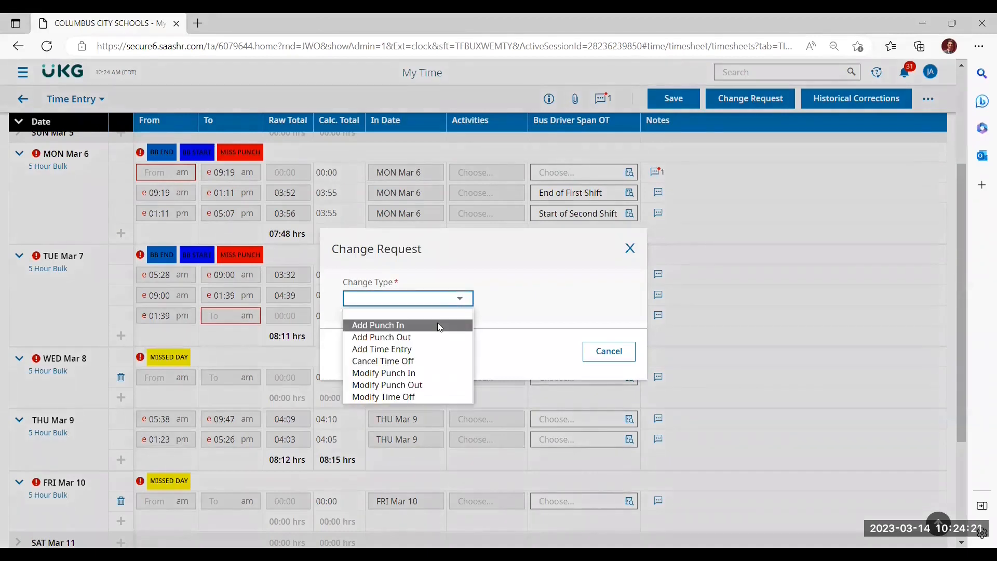
{"action": "left_click", "coordinate": [438, 325]}
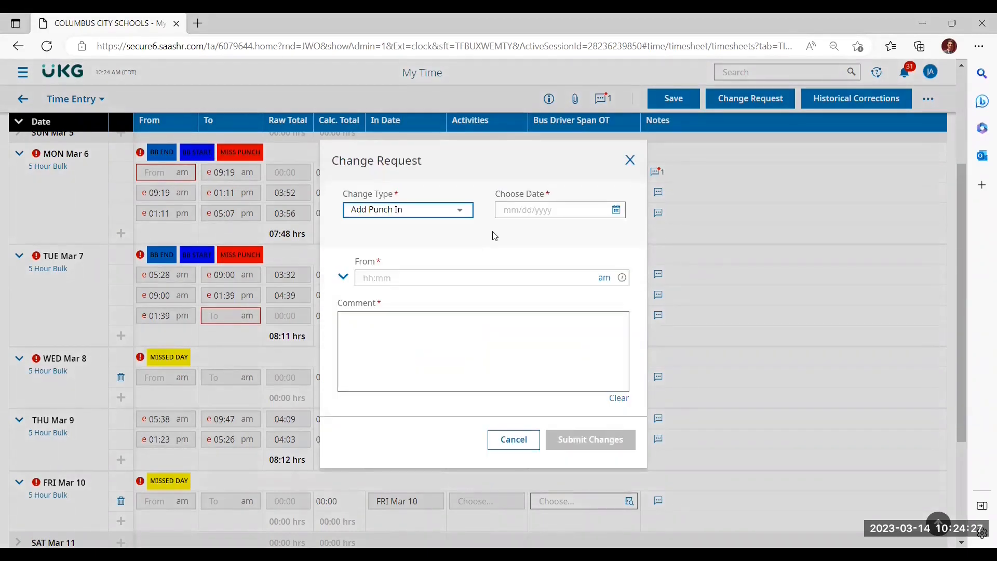
{"action": "left_click", "coordinate": [618, 211]}
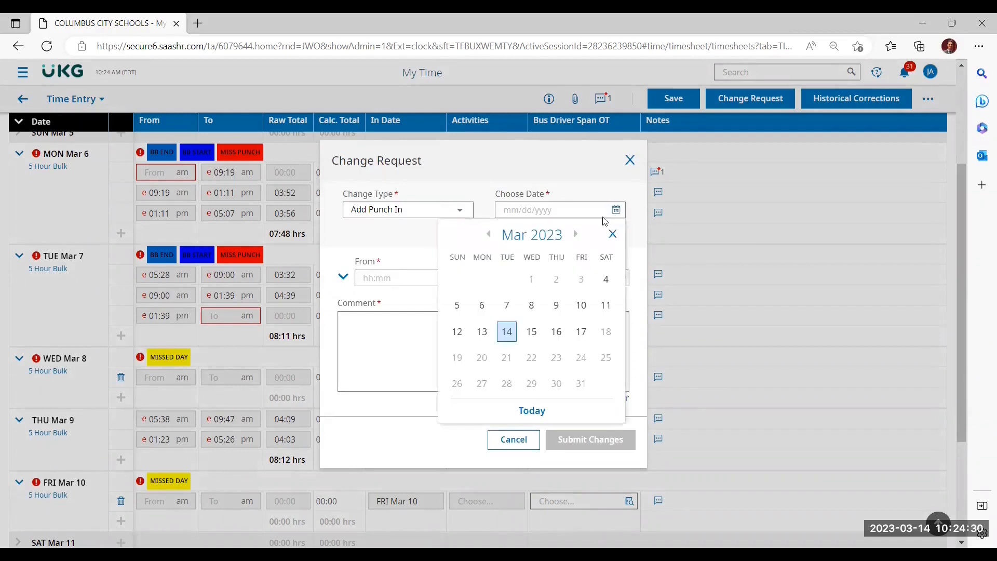
{"action": "left_click", "coordinate": [482, 306]}
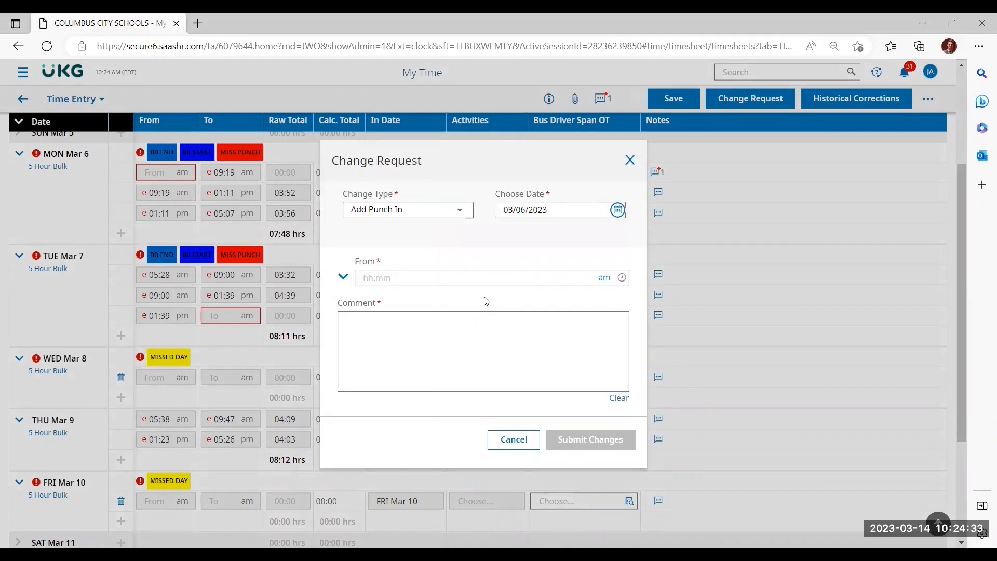
Step: Set the March 6 punch-in time to 05:34 am, add the comment "forgot to swipe", and submit the change request
{"action": "left_click", "coordinate": [447, 277]}
{"action": "type", "text": "05:34"}
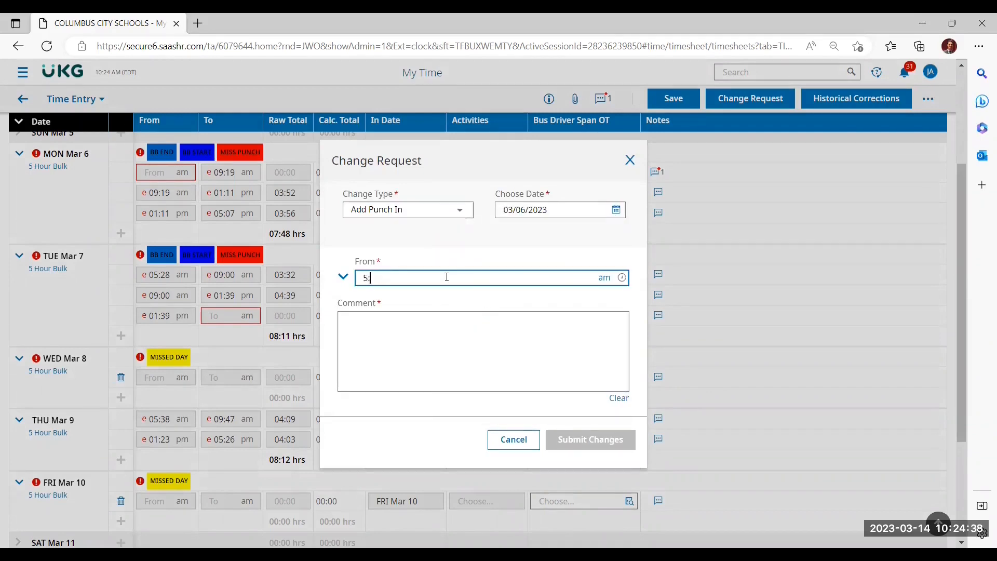
{"action": "left_click", "coordinate": [484, 344]}
{"action": "type", "text": "forgot "}
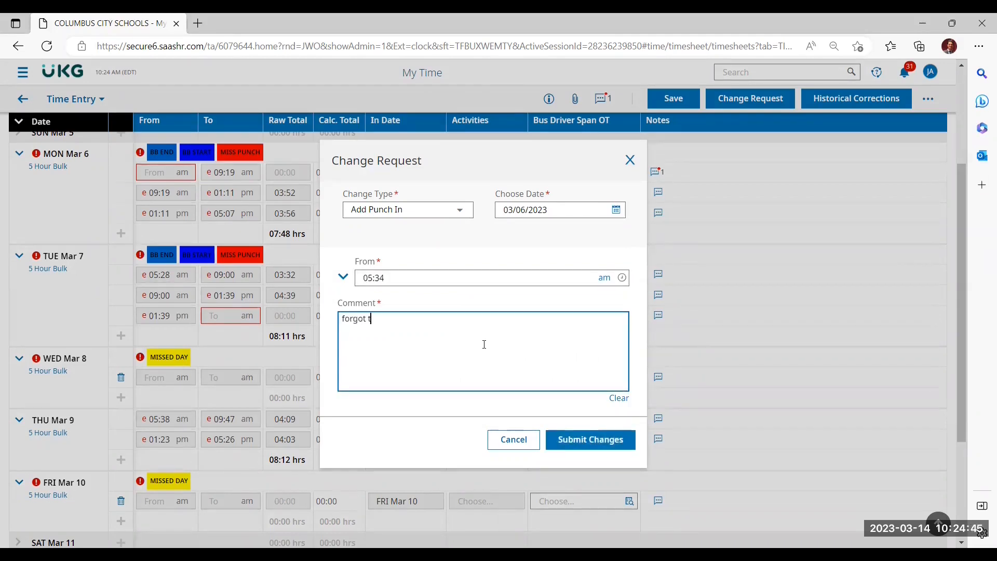
{"action": "type", "text": "to swipe"}
{"action": "left_click", "coordinate": [566, 443]}
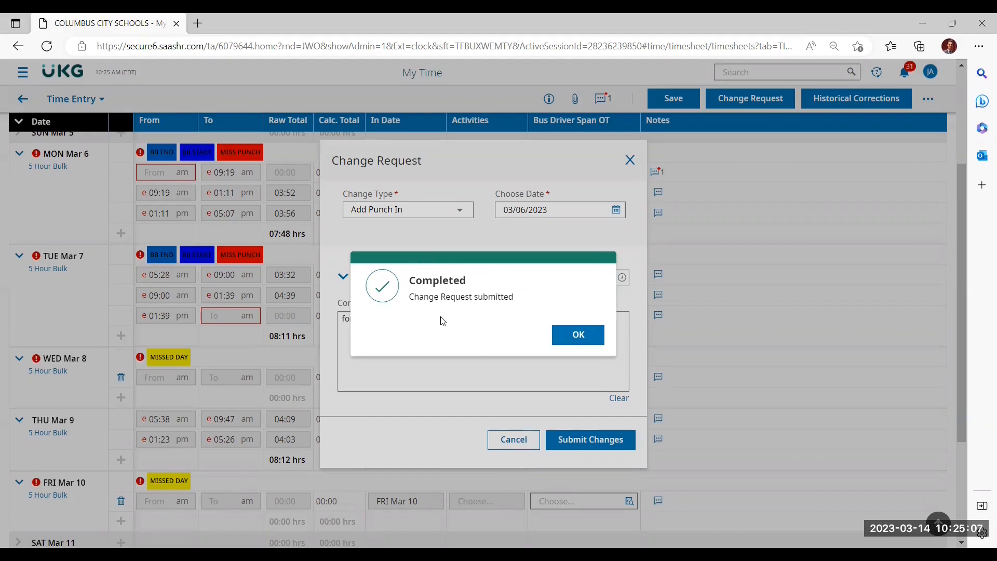
{"action": "left_click", "coordinate": [574, 336]}
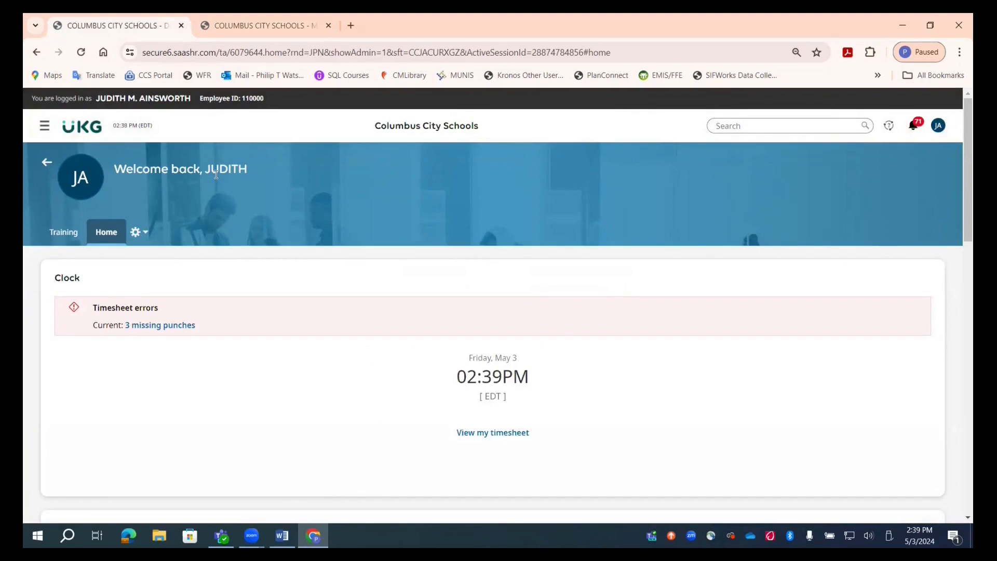
Step: Open the March 04 - March 17, 2023 timesheet and start an Add Punch Out change request dated 03/07/2023
{"action": "left_click", "coordinate": [504, 435]}
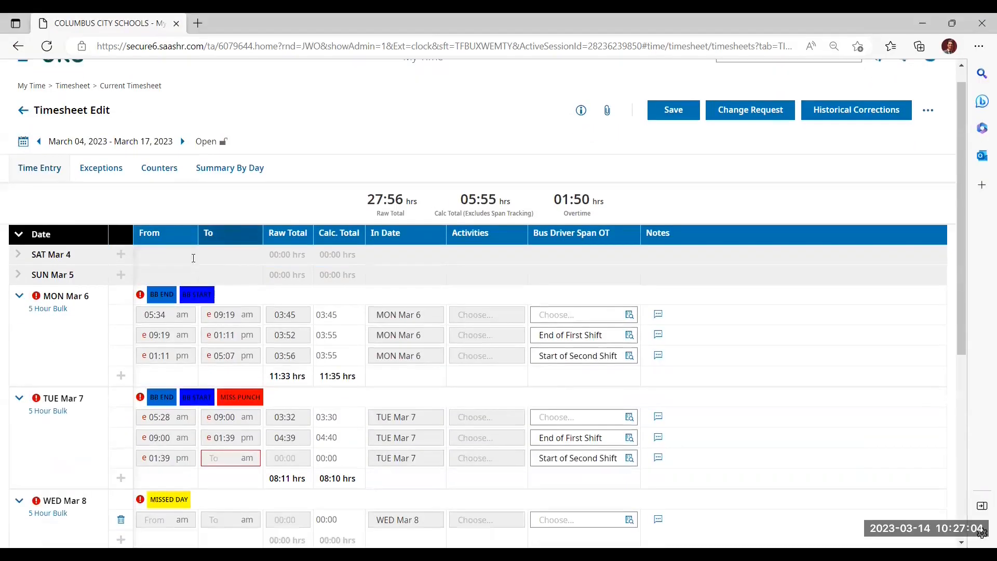
{"action": "scroll", "coordinate": [171, 251], "scroll_direction": "down", "scroll_amount": 2}
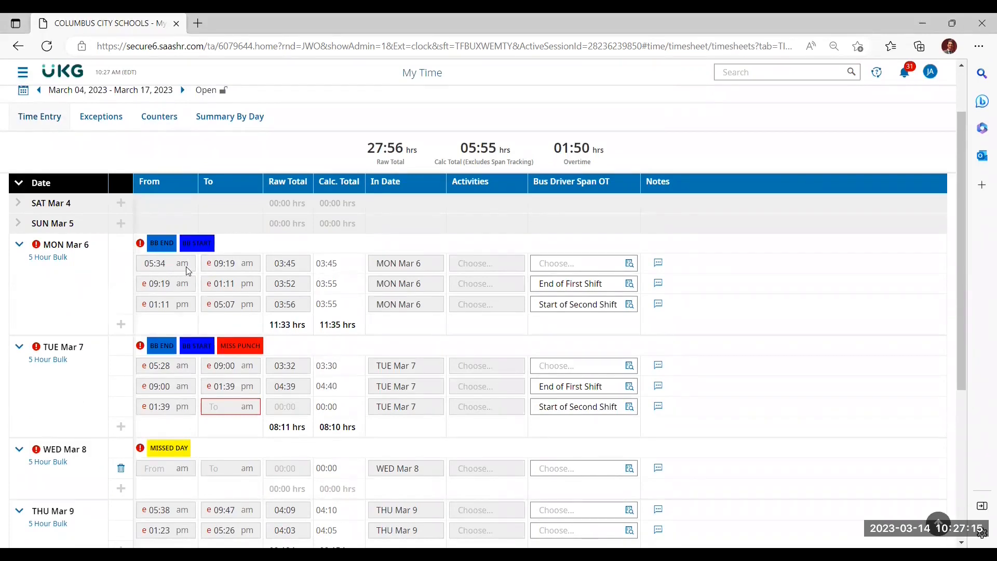
{"action": "scroll", "coordinate": [186, 267], "scroll_direction": "down", "scroll_amount": 1}
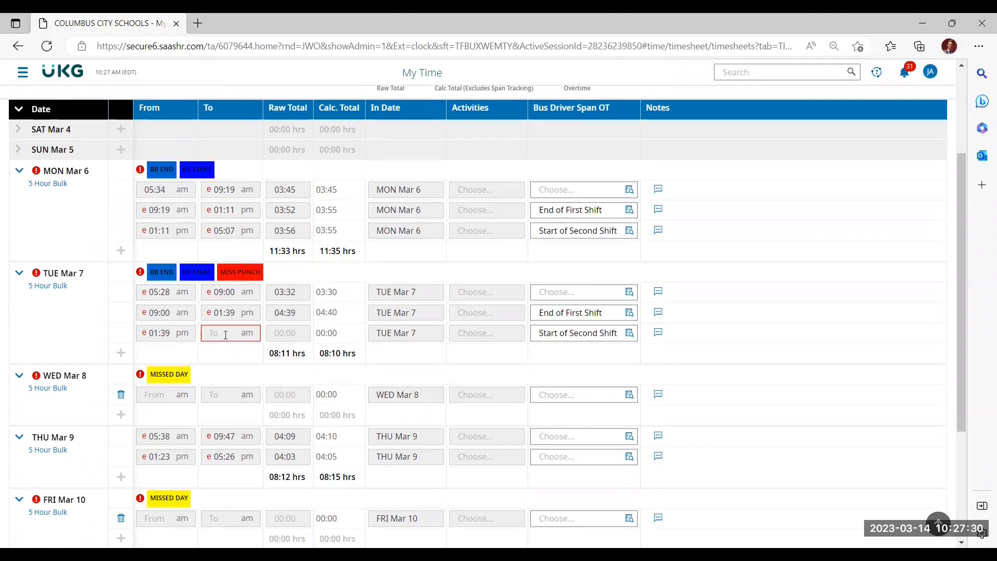
{"action": "scroll", "coordinate": [342, 267], "scroll_direction": "up", "scroll_amount": 3}
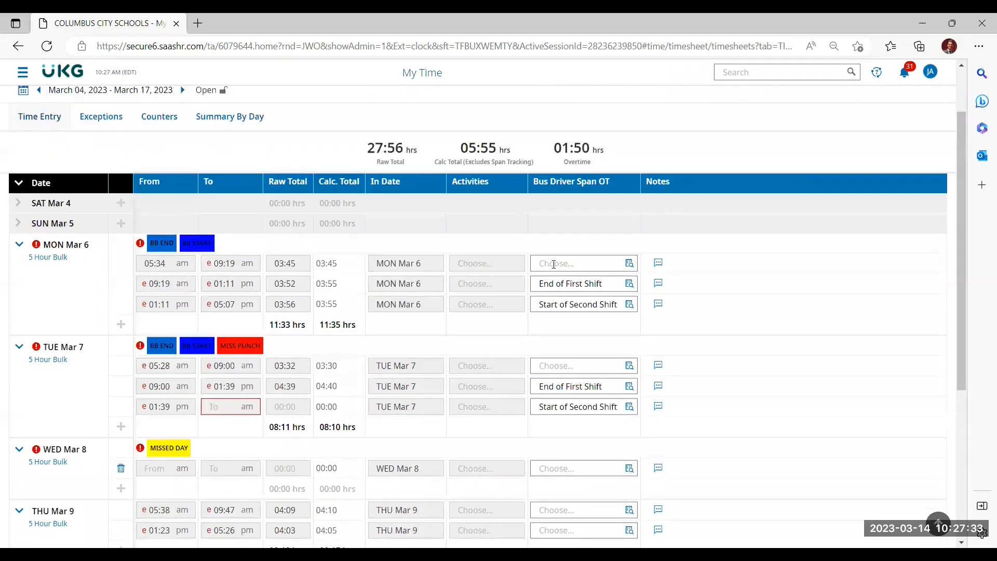
{"action": "left_click", "coordinate": [757, 134]}
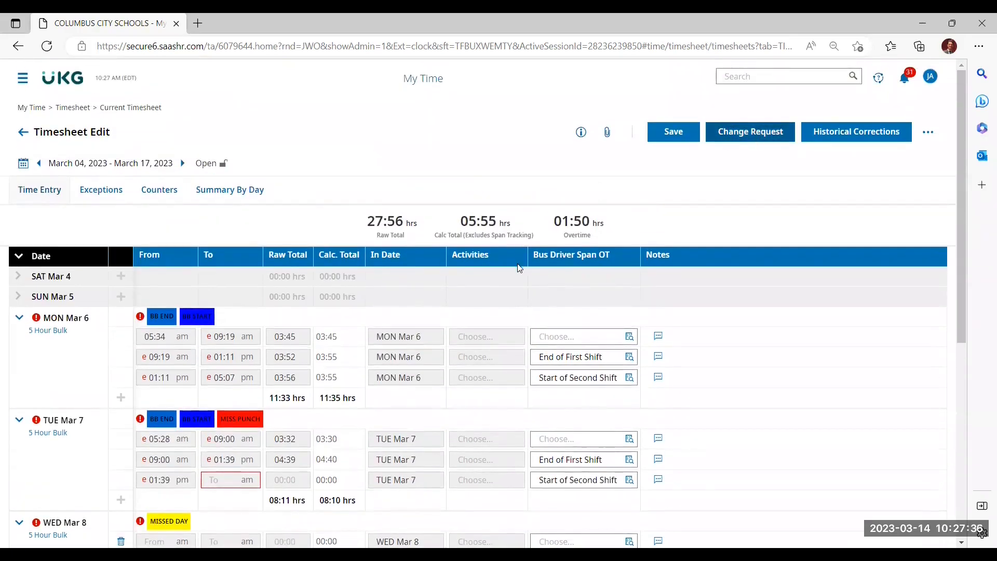
{"action": "left_click", "coordinate": [431, 298]}
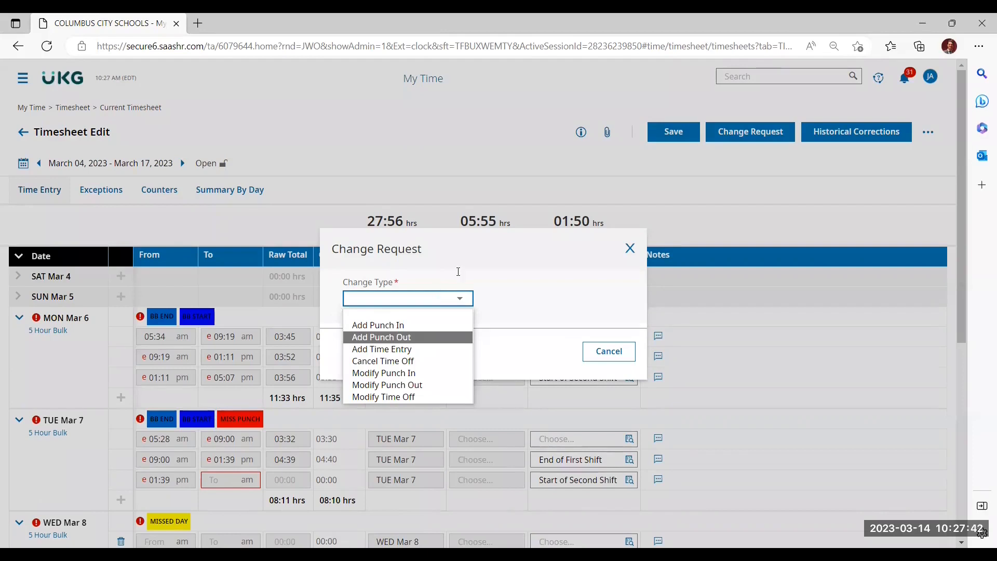
{"action": "left_click", "coordinate": [414, 338]}
{"action": "left_click", "coordinate": [616, 210]}
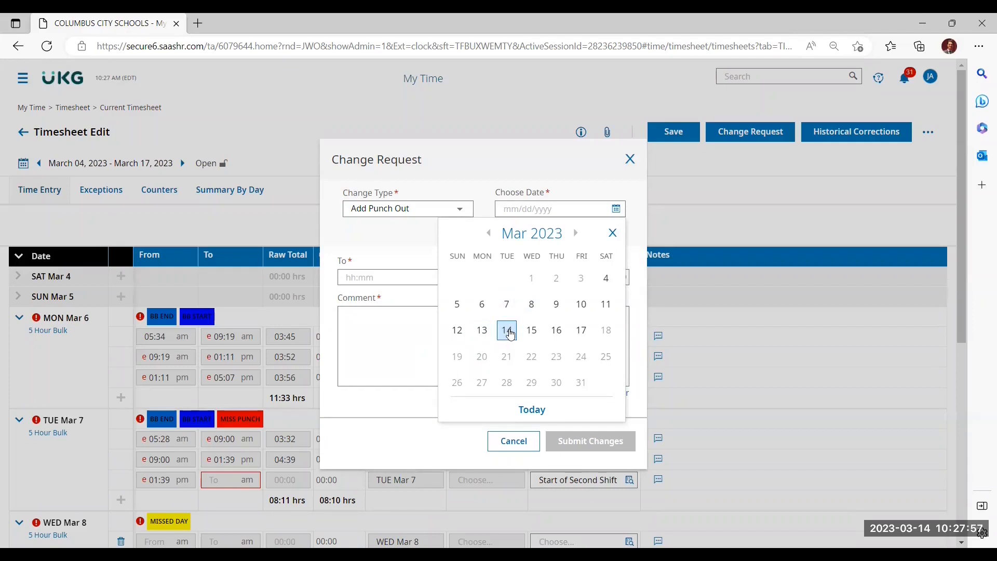
{"action": "left_click", "coordinate": [507, 305]}
Step: Set the March 7 punch-out time to 05:21 pm, add the comment "forgot to swipe", and submit the change request
{"action": "left_click", "coordinate": [384, 275]}
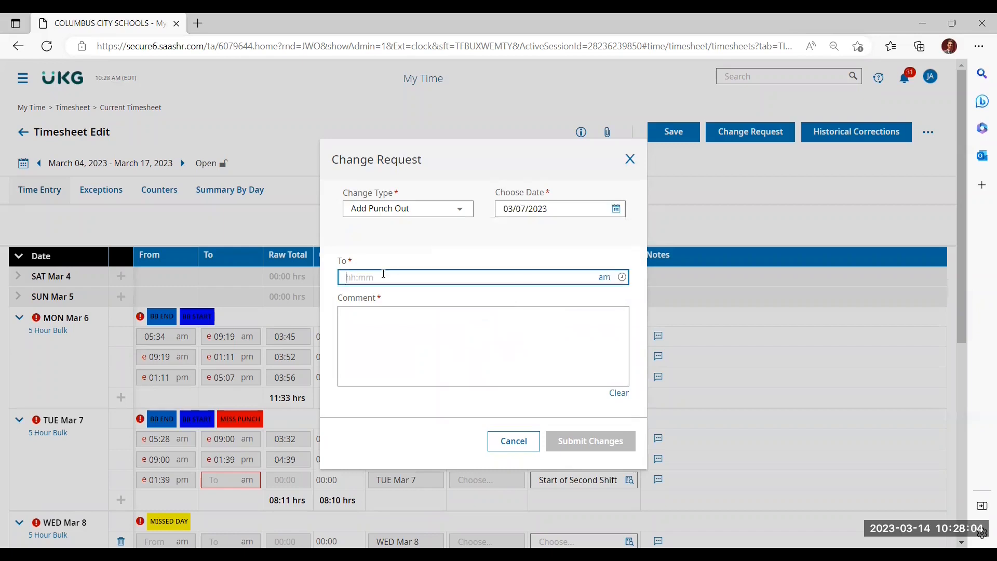
{"action": "type", "text": "5:21"}
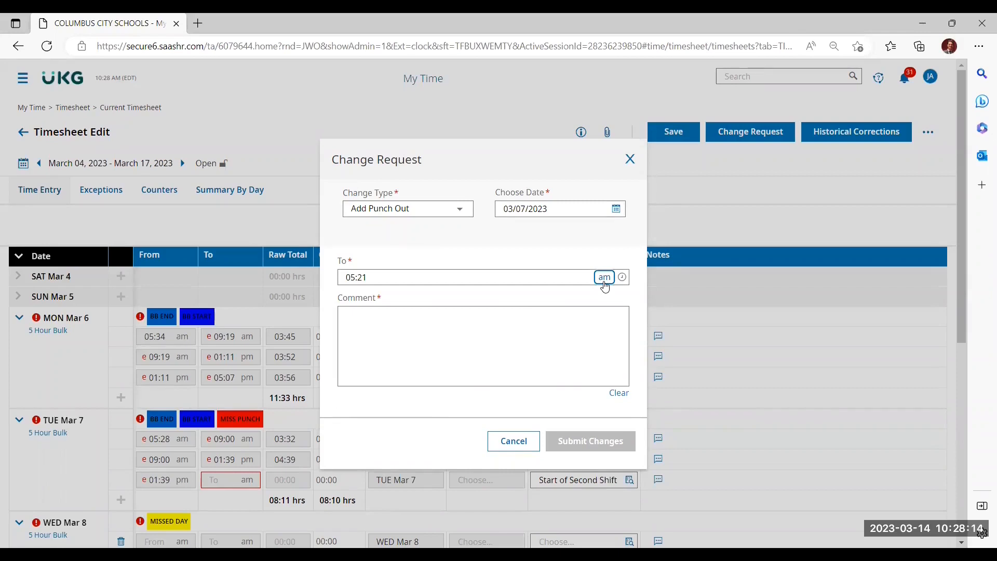
{"action": "left_click", "coordinate": [392, 323]}
{"action": "type", "text": "forgot "}
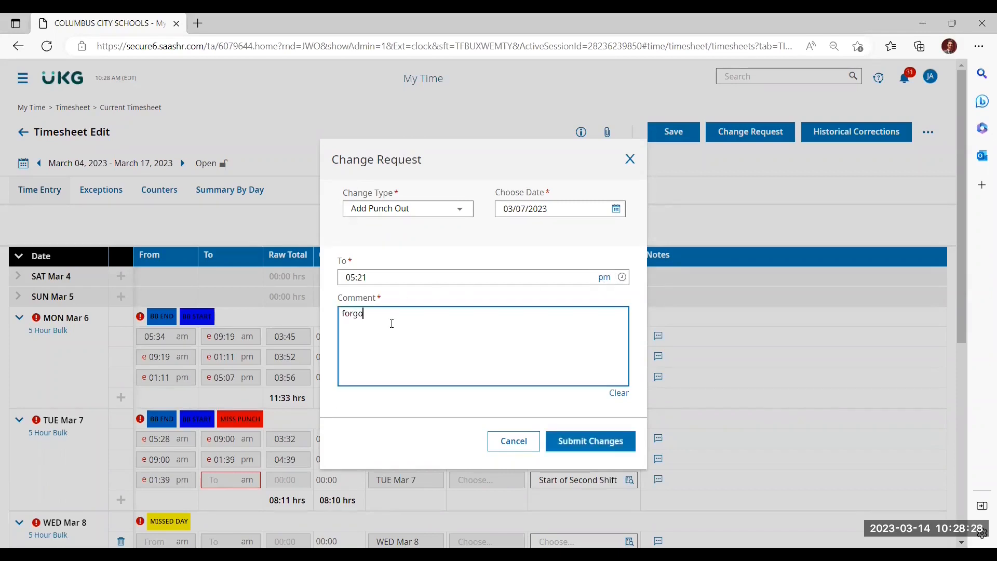
{"action": "type", "text": "to swipe"}
{"action": "left_click", "coordinate": [590, 441]}
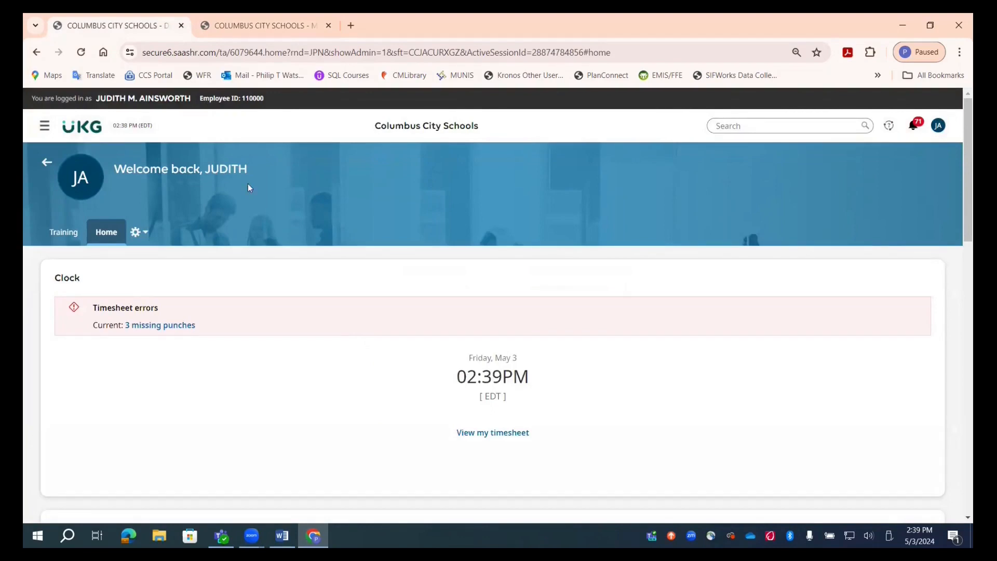
Step: Open the timesheet and start an Add Punch In change request dated 03/10/2023
{"action": "left_click", "coordinate": [501, 434]}
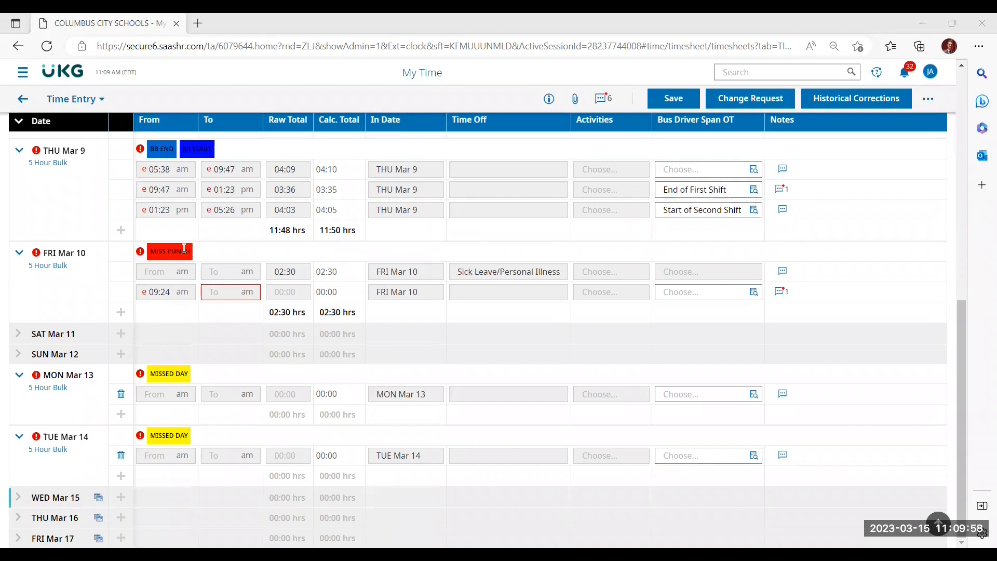
{"action": "left_click", "coordinate": [737, 98]}
{"action": "left_click", "coordinate": [390, 306]}
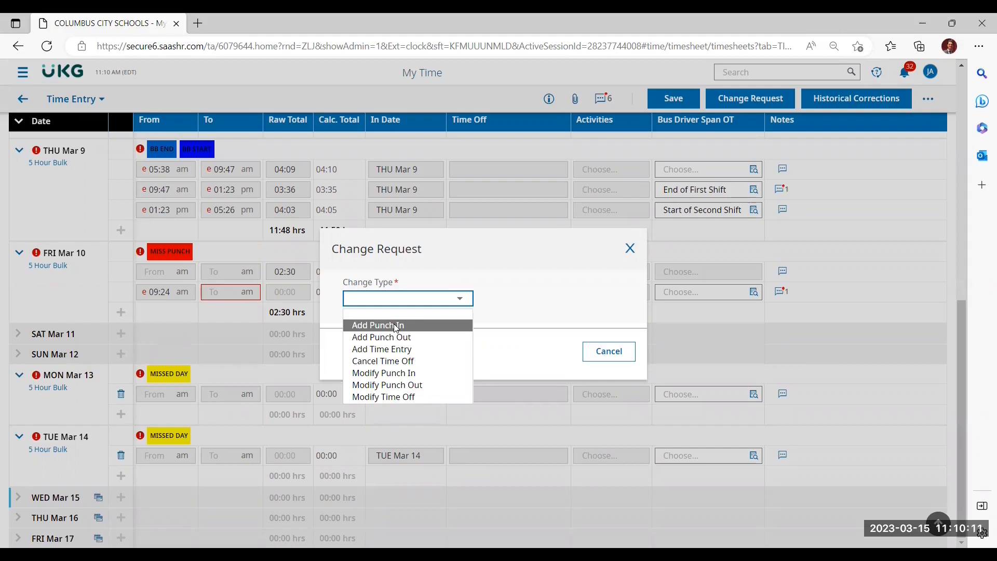
{"action": "left_click", "coordinate": [394, 323]}
{"action": "left_click", "coordinate": [616, 210]}
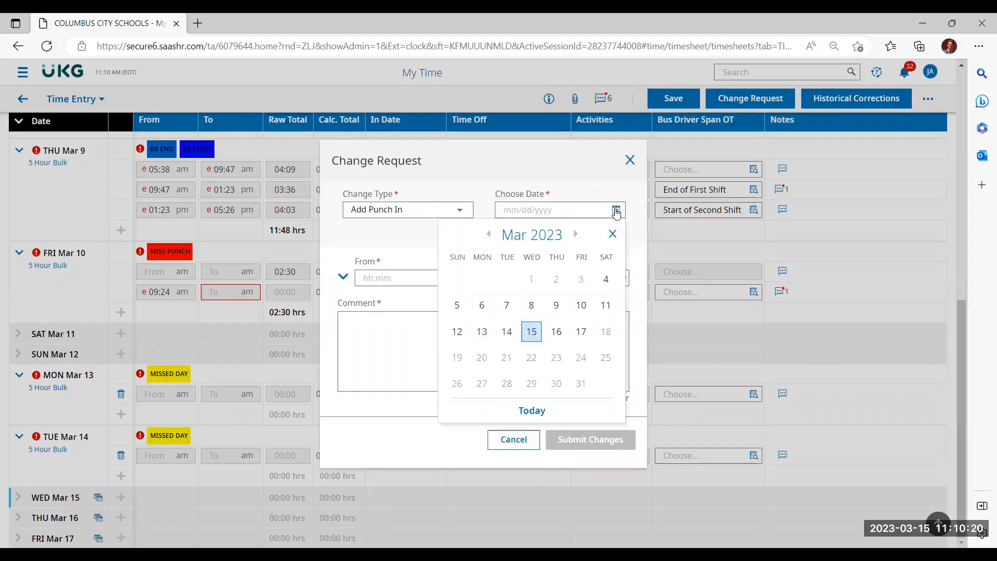
{"action": "left_click", "coordinate": [581, 305]}
Step: Set the March 10 punch-in time to 05:00 am, add the comment "forgot to swipe in", and submit the change request
{"action": "type", "text": "05:00"}
{"action": "left_click", "coordinate": [410, 317]}
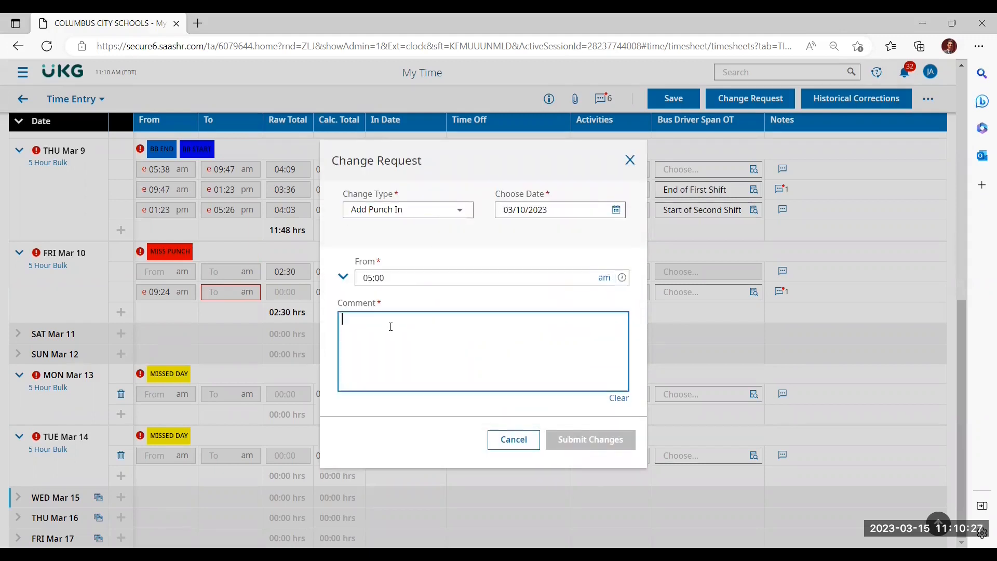
{"action": "type", "text": "forgot to swipe in"}
{"action": "left_click", "coordinate": [561, 441]}
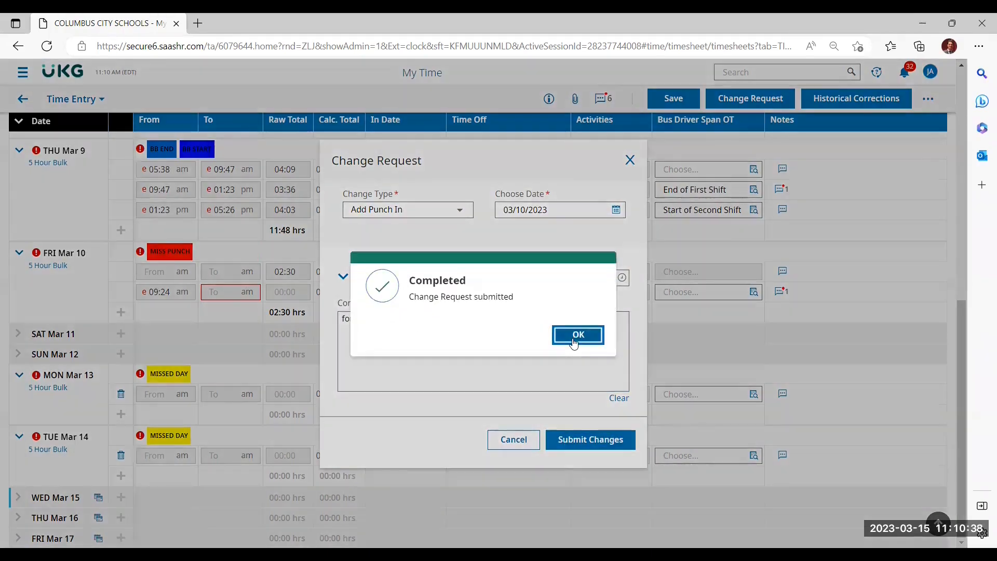
{"action": "left_click", "coordinate": [571, 338]}
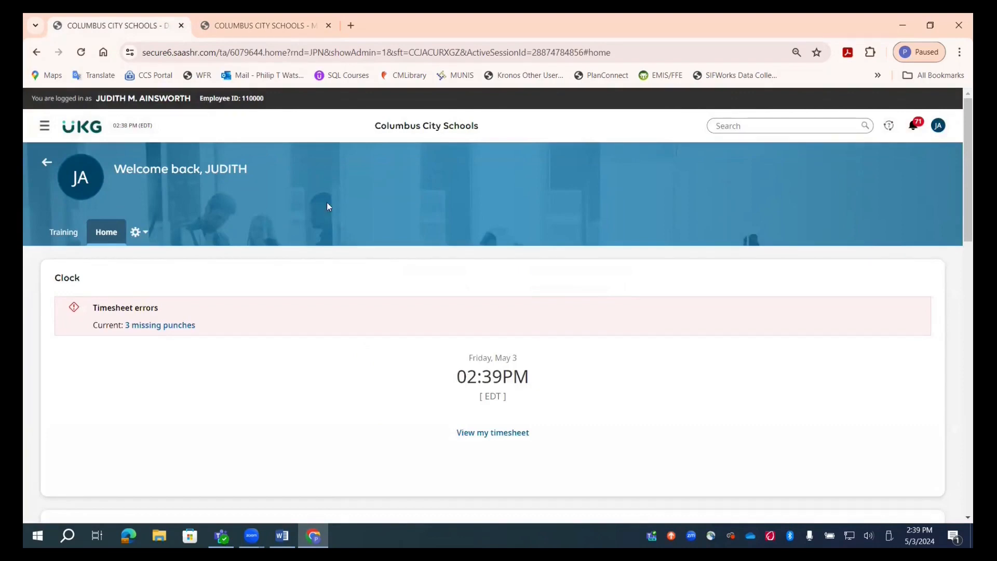
Step: Open the missing punch from the timesheet errors on the home page and set the Thu May 2 start time to 08:00 am
{"action": "left_click", "coordinate": [502, 435]}
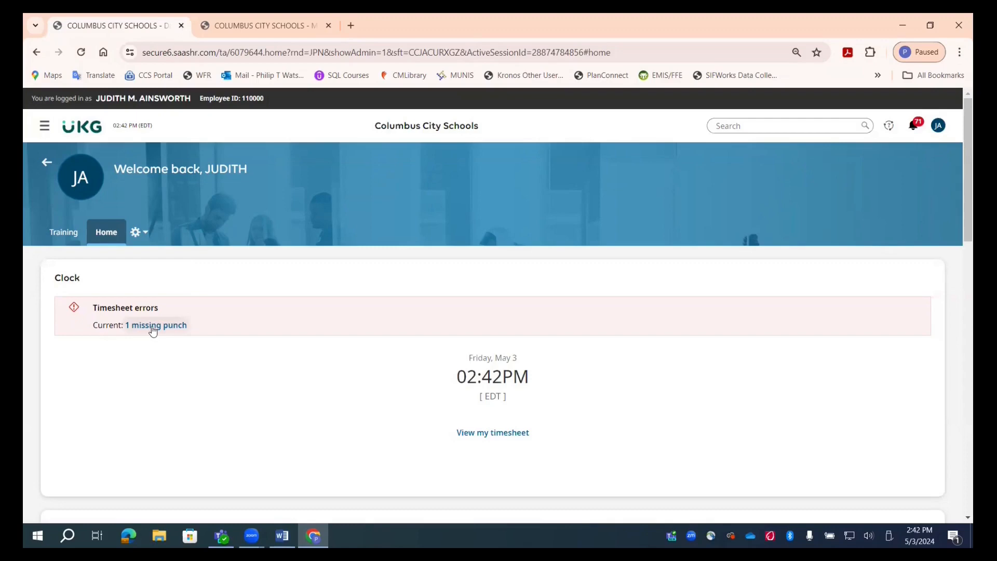
{"action": "left_click", "coordinate": [153, 326]}
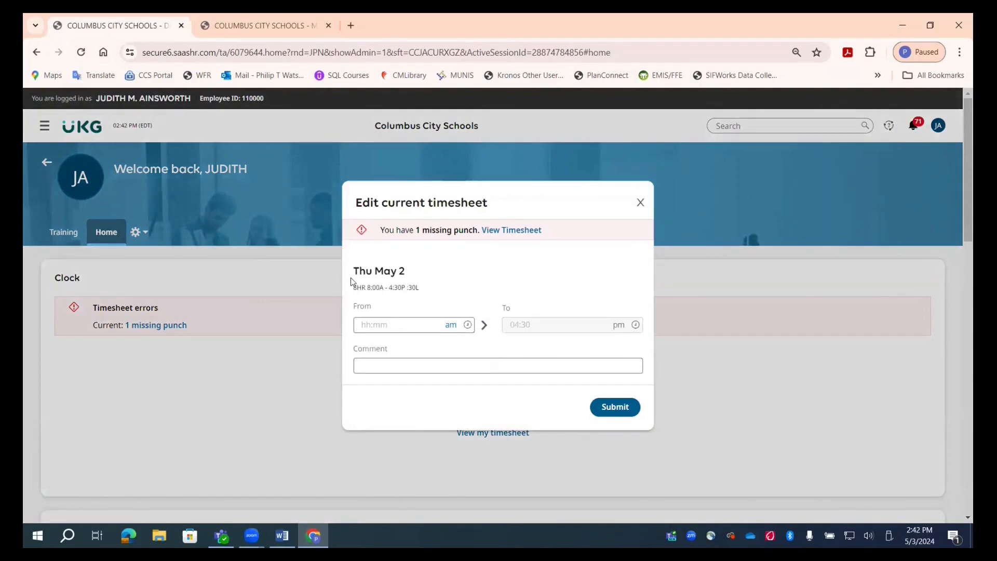
{"action": "left_click", "coordinate": [368, 325]}
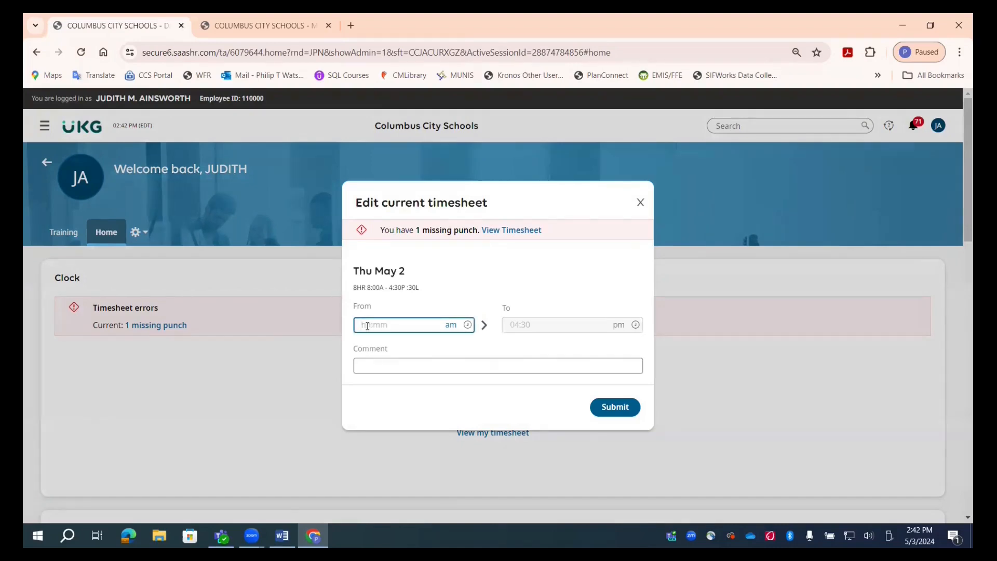
{"action": "type", "text": "8:00"}
{"action": "key", "text": "Tab"}
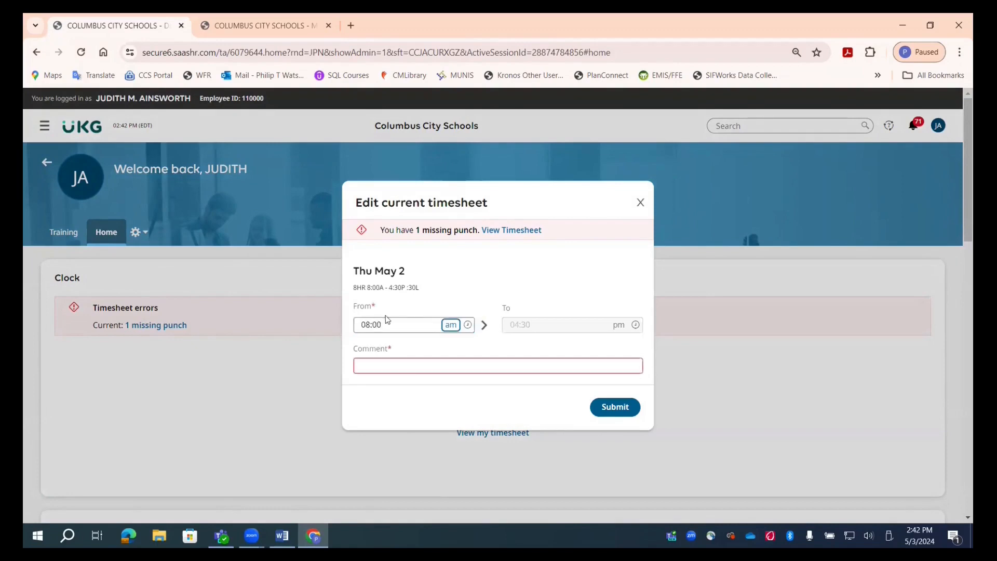
Step: Add the comment "forgot to swipe" to the May 2 missing punch correction and submit it
{"action": "left_click", "coordinate": [414, 368]}
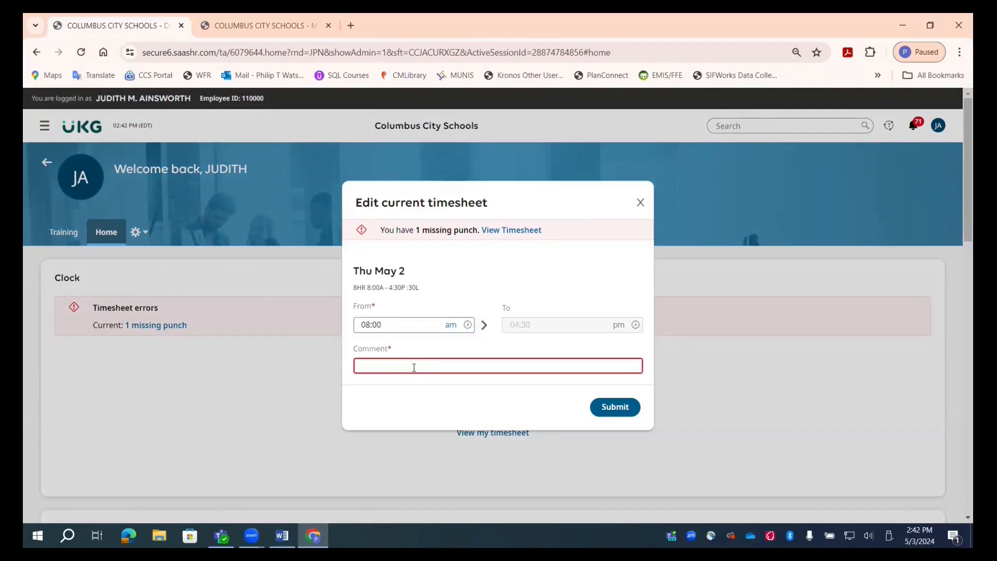
{"action": "type", "text": "forgot to swipe"}
{"action": "left_click", "coordinate": [615, 406]}
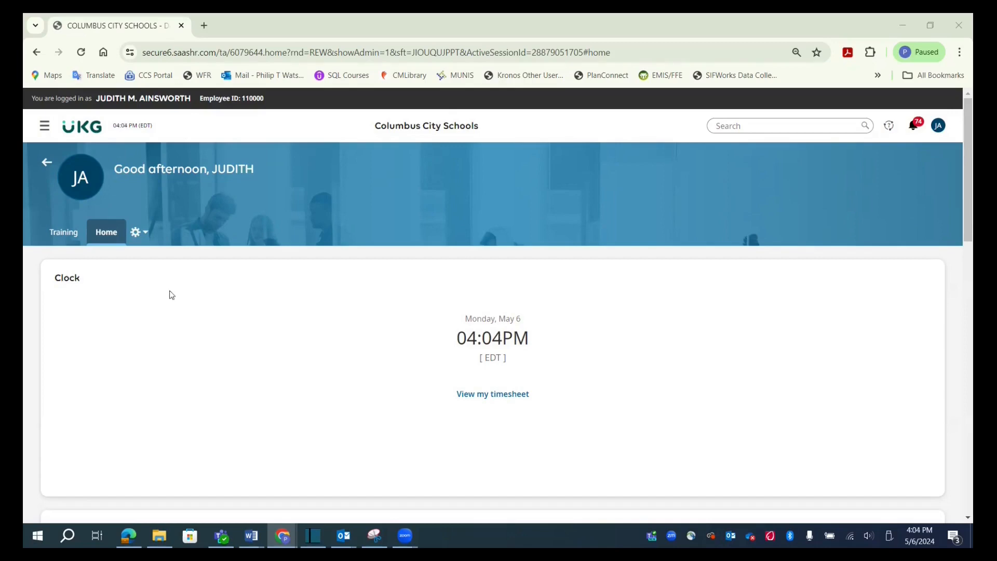
Step: Open the timesheet and start a Modify Punch Out change request for the 05:07 am - 01:36 pm entry on Mon Aug 7
{"action": "left_click", "coordinate": [485, 395]}
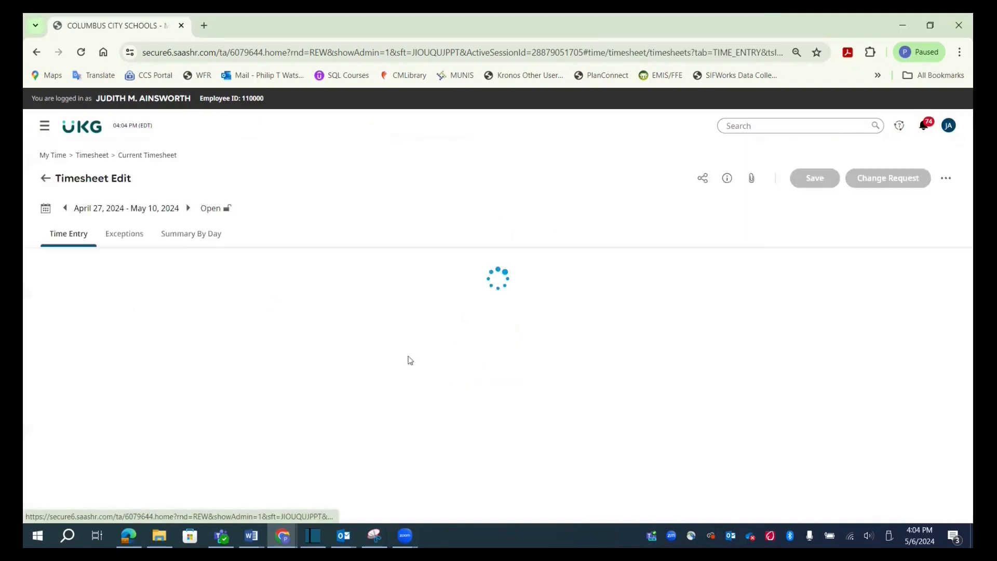
{"action": "scroll", "coordinate": [306, 275], "scroll_direction": "down", "scroll_amount": 3}
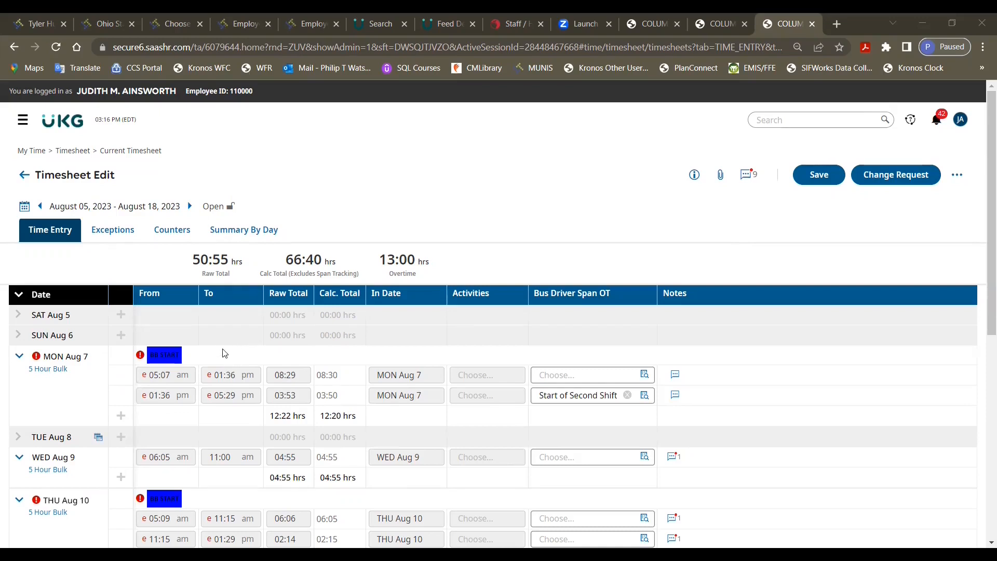
{"action": "left_click", "coordinate": [903, 177]}
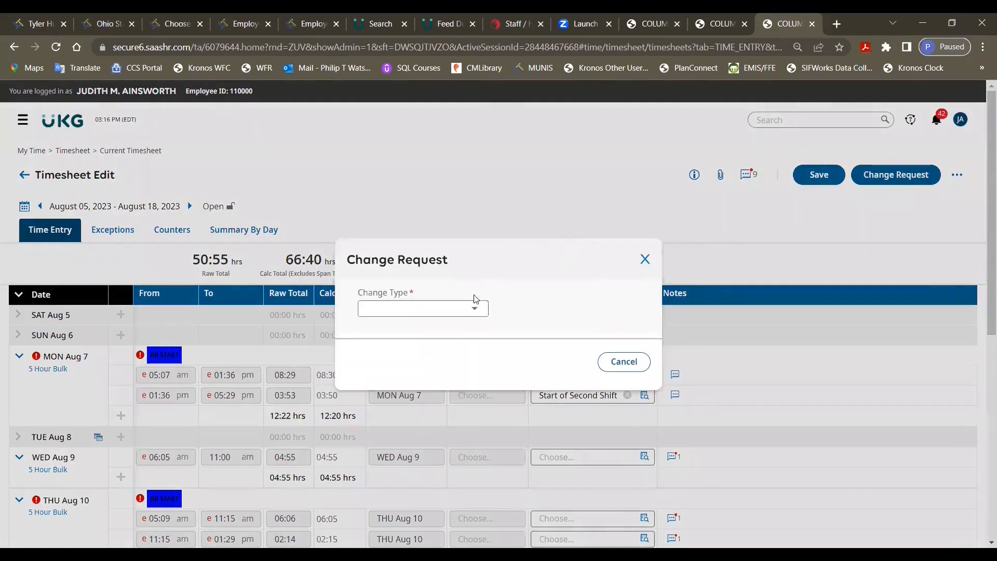
{"action": "left_click", "coordinate": [474, 308]}
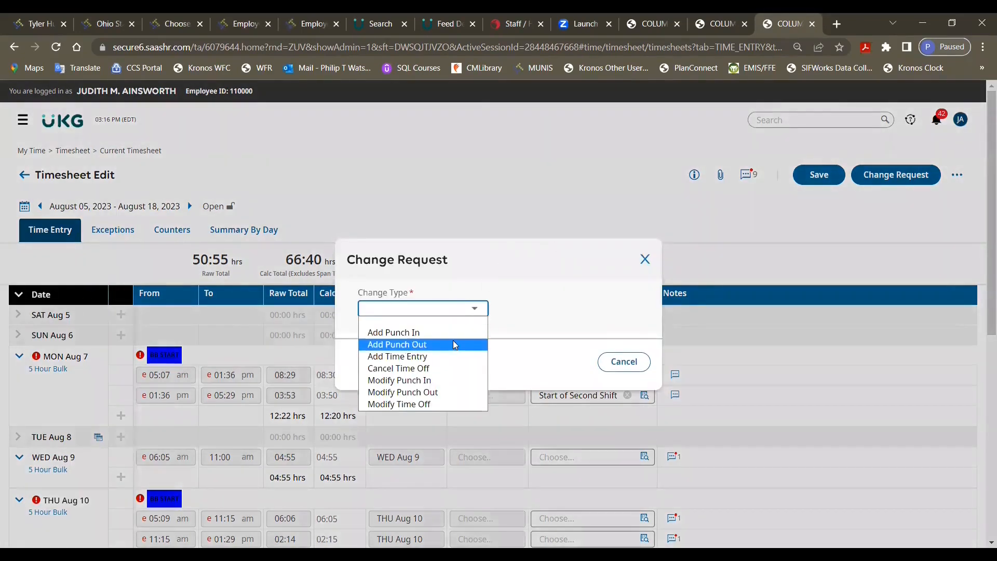
{"action": "left_click", "coordinate": [440, 393]}
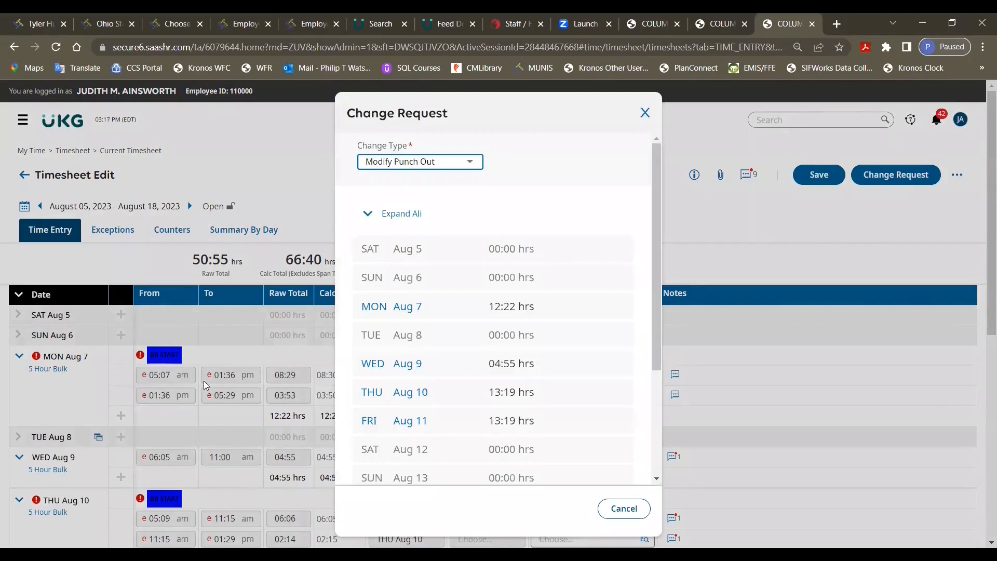
{"action": "left_click", "coordinate": [384, 311]}
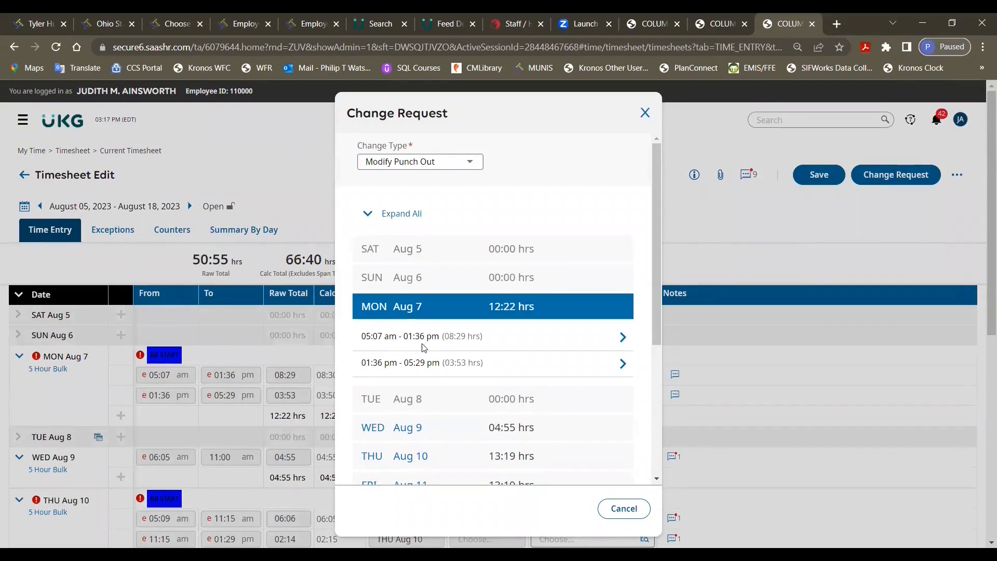
{"action": "left_click", "coordinate": [622, 341]}
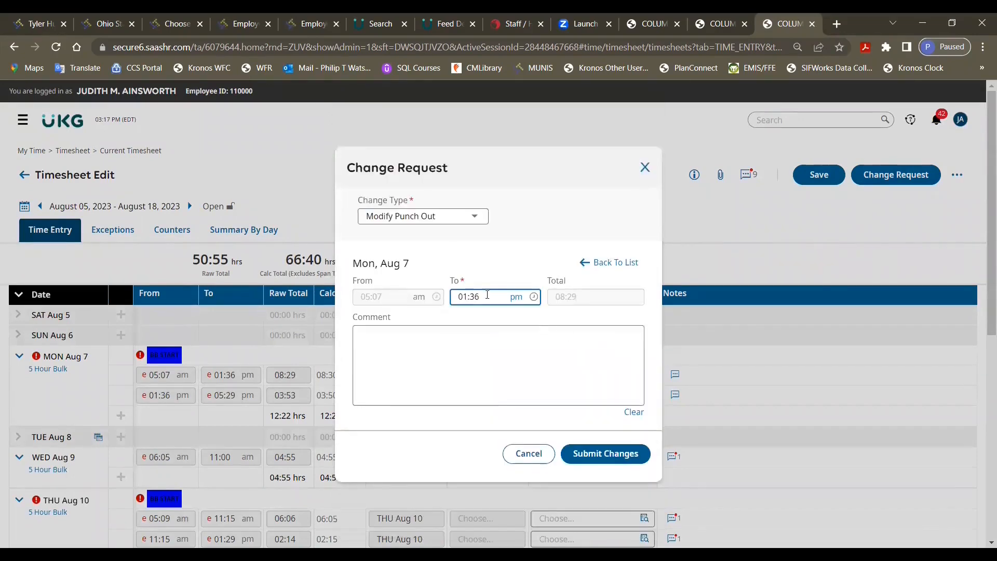
Step: Set the Aug 7 punch-out time to 10:30 am in the change request
{"action": "left_click_drag", "start_coordinate": [480, 297], "coordinate": [454, 300]}
{"action": "type", "text": "10:30"}
{"action": "left_click", "coordinate": [517, 305]}
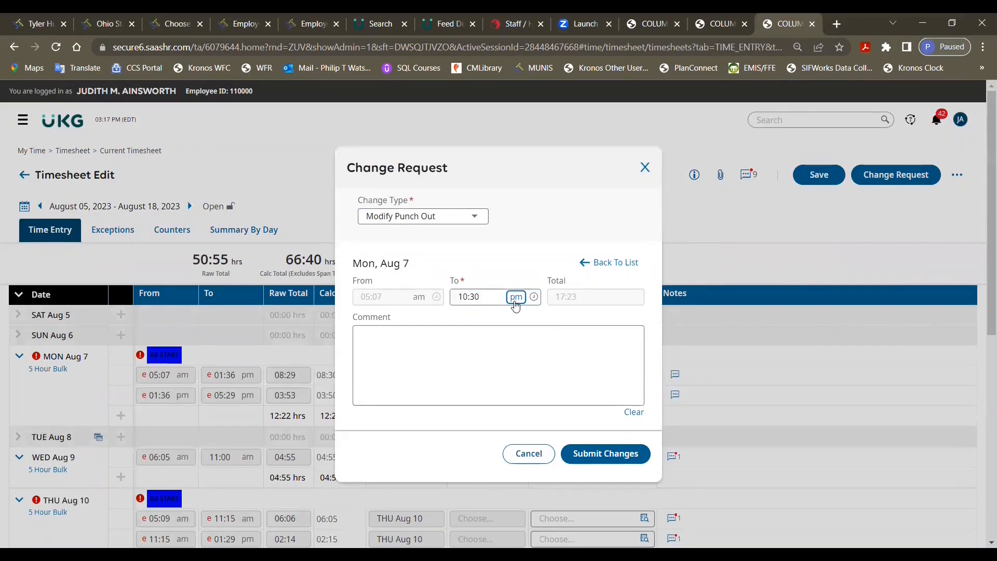
{"action": "left_click", "coordinate": [517, 305]}
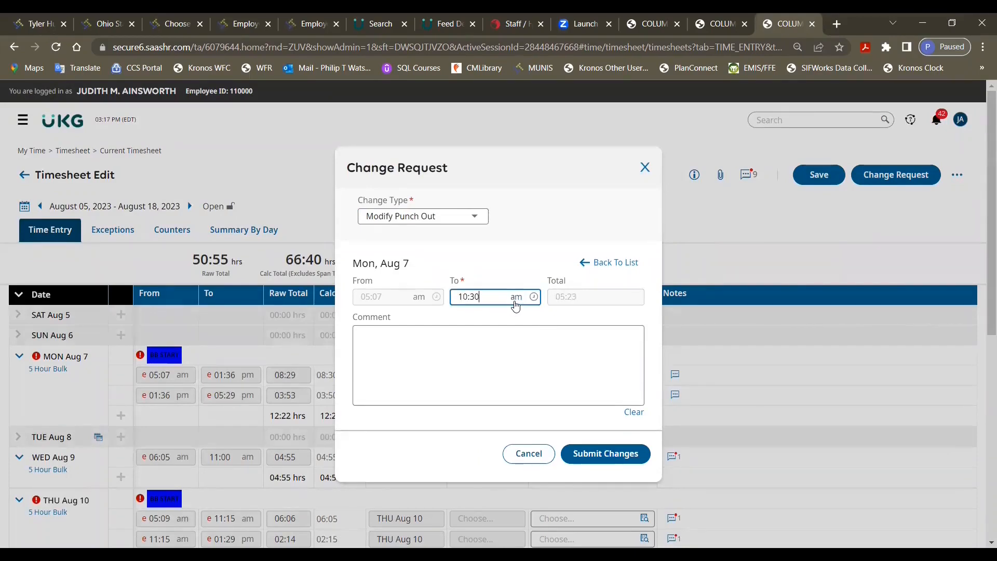
Step: Add the comment "forgot to swipe out at end of morning shift" to the Aug 7 punch-out change and submit it
{"action": "left_click", "coordinate": [485, 336]}
{"action": "type", "text": "forgot"}
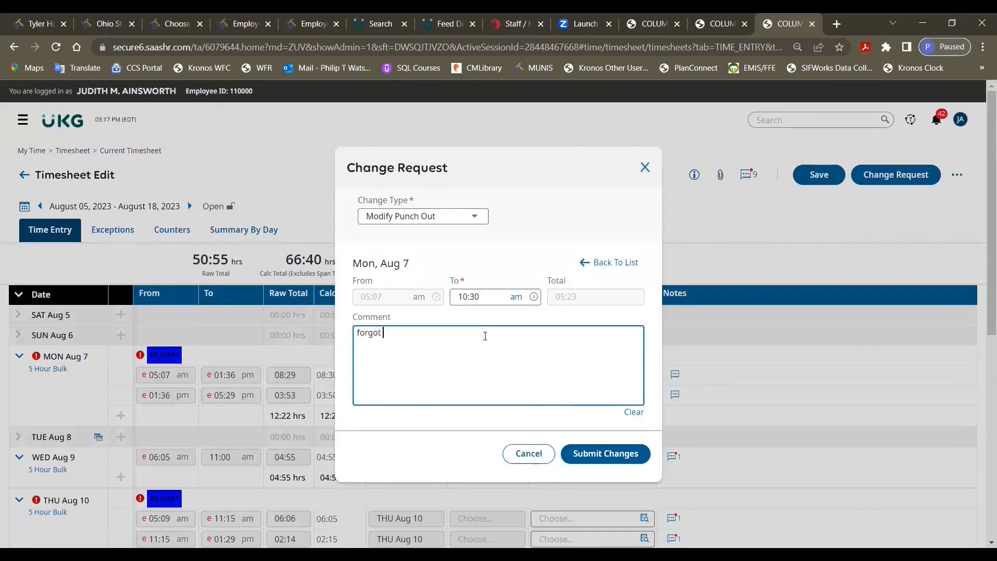
{"action": "type", "text": " to swipe out at end of morning shift"}
{"action": "left_click", "coordinate": [610, 463]}
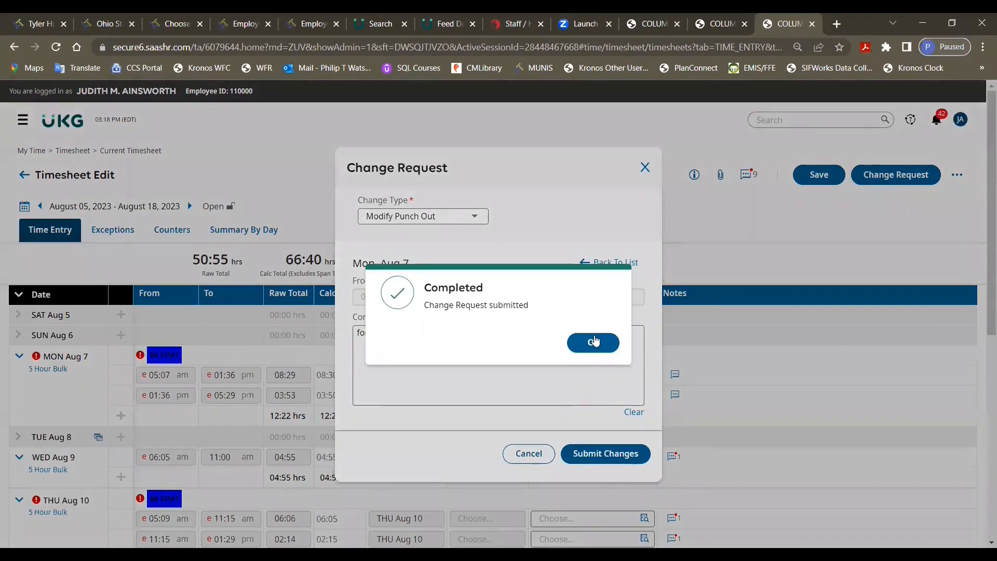
{"action": "left_click", "coordinate": [594, 341]}
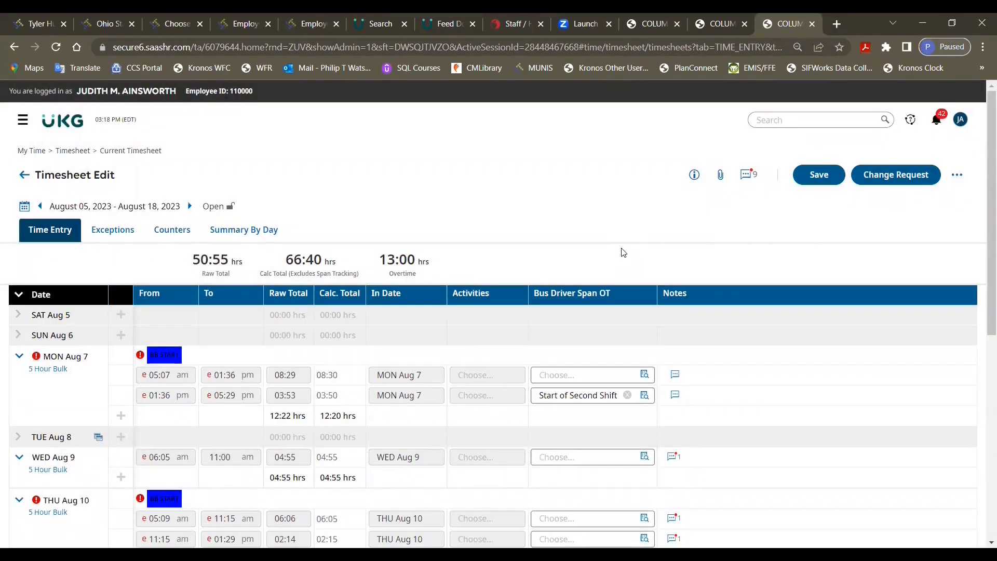
Step: Start an Add Time Entry change request dated 08/07/2023
{"action": "left_click", "coordinate": [889, 178]}
{"action": "left_click", "coordinate": [470, 309]}
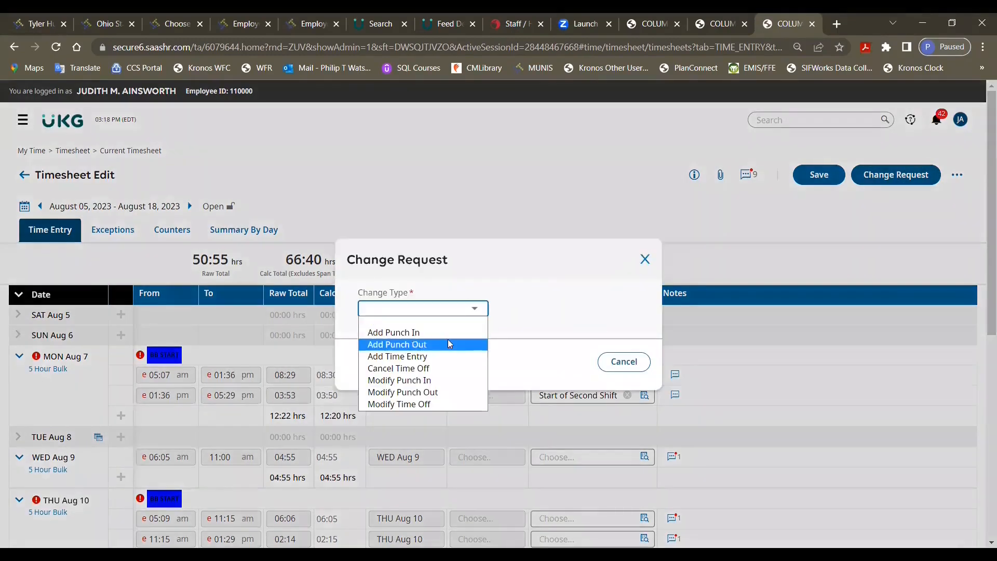
{"action": "left_click", "coordinate": [445, 355]}
{"action": "left_click", "coordinate": [630, 210]}
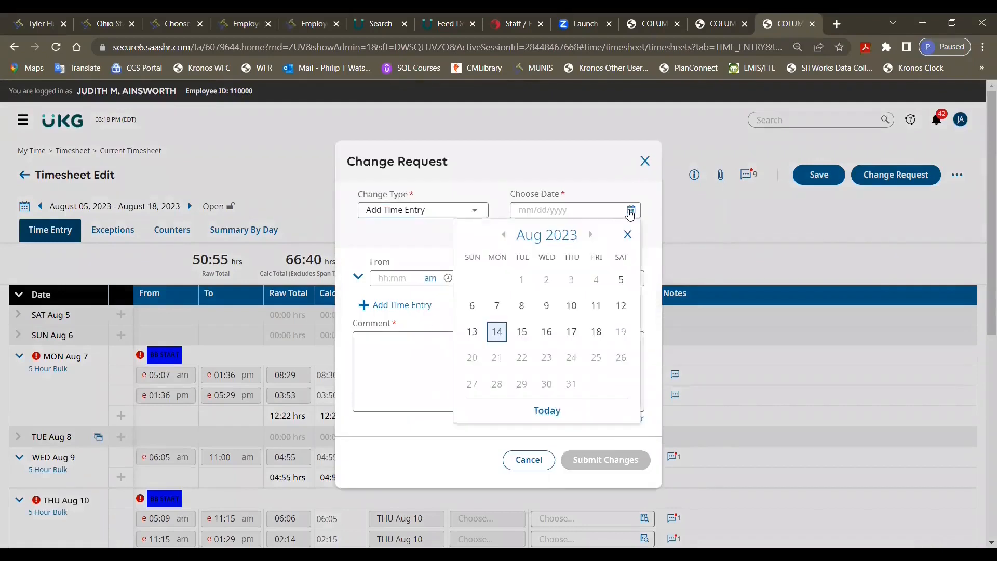
{"action": "left_click", "coordinate": [500, 304]}
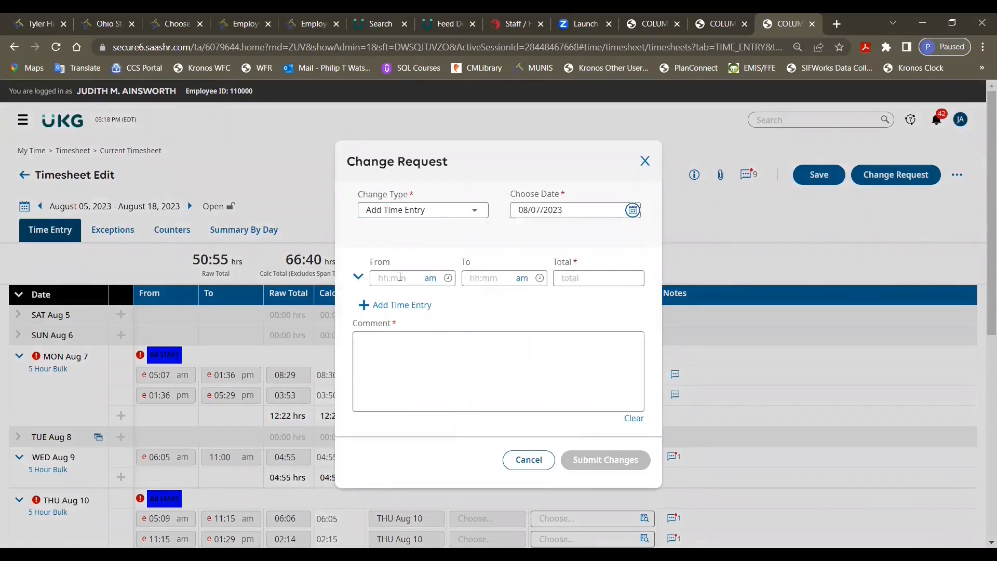
Step: Enter 10:30 am to 01:36 pm as the From and To times of the Aug 7 time entry
{"action": "left_click", "coordinate": [400, 277]}
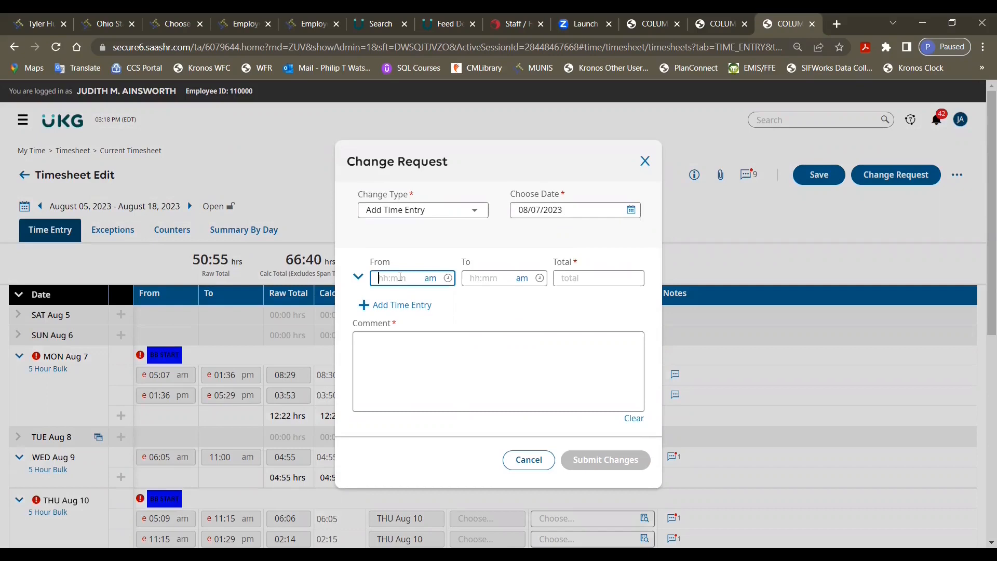
{"action": "type", "text": "10:30"}
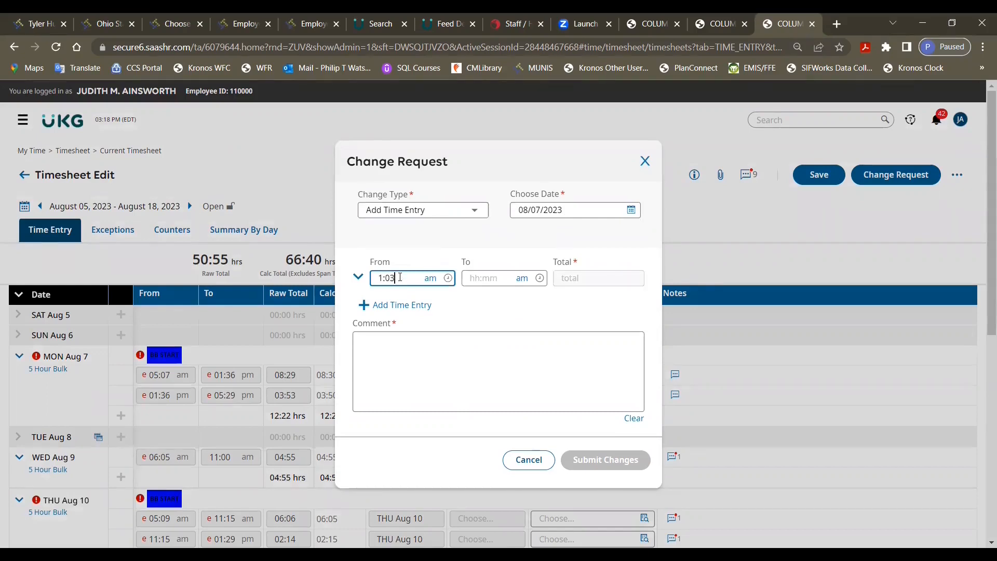
{"action": "key", "text": "Tab"}
{"action": "type", "text": "1:36"}
{"action": "key", "text": "Tab"}
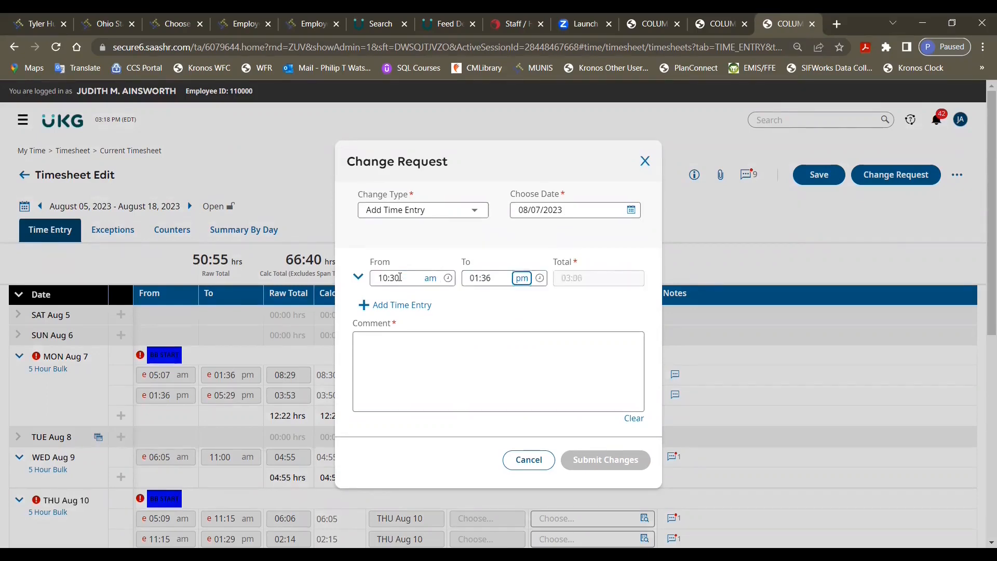
Step: Expand the Aug 7 time entry's details and set Bus Driver Span OT to End of First Shift
{"action": "left_click", "coordinate": [421, 343]}
{"action": "left_click", "coordinate": [358, 277]}
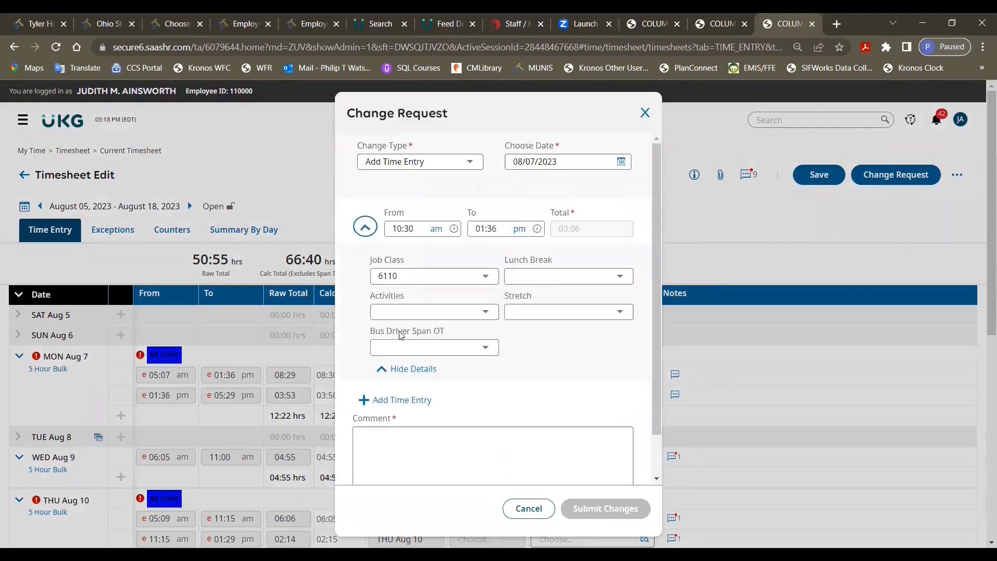
{"action": "left_click", "coordinate": [487, 347]}
{"action": "left_click", "coordinate": [457, 394]}
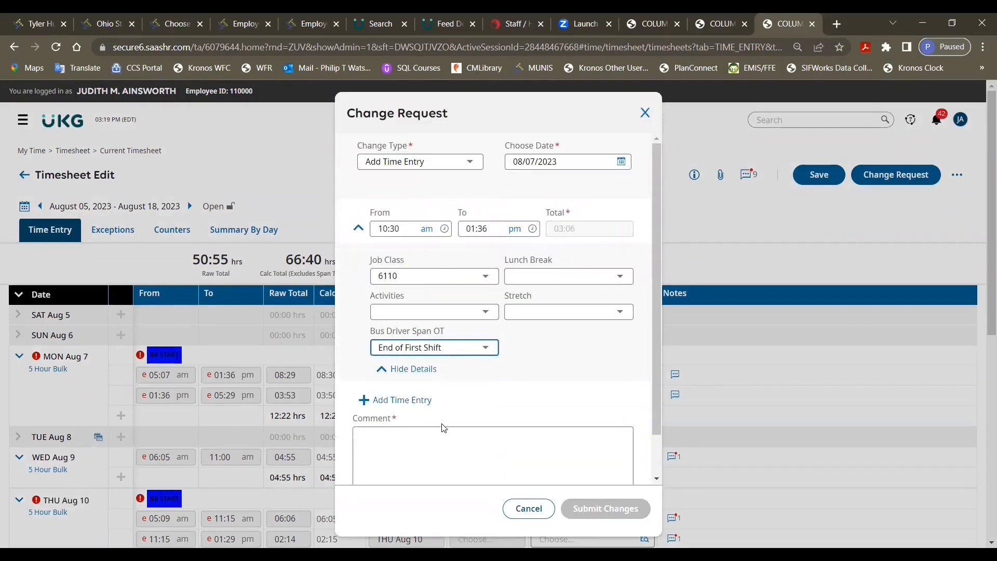
Step: Add the comment "forgot to swipe out at end of first shift" to the Aug 7 time entry request and submit it
{"action": "left_click", "coordinate": [431, 431]}
{"action": "type", "text": "forgot "}
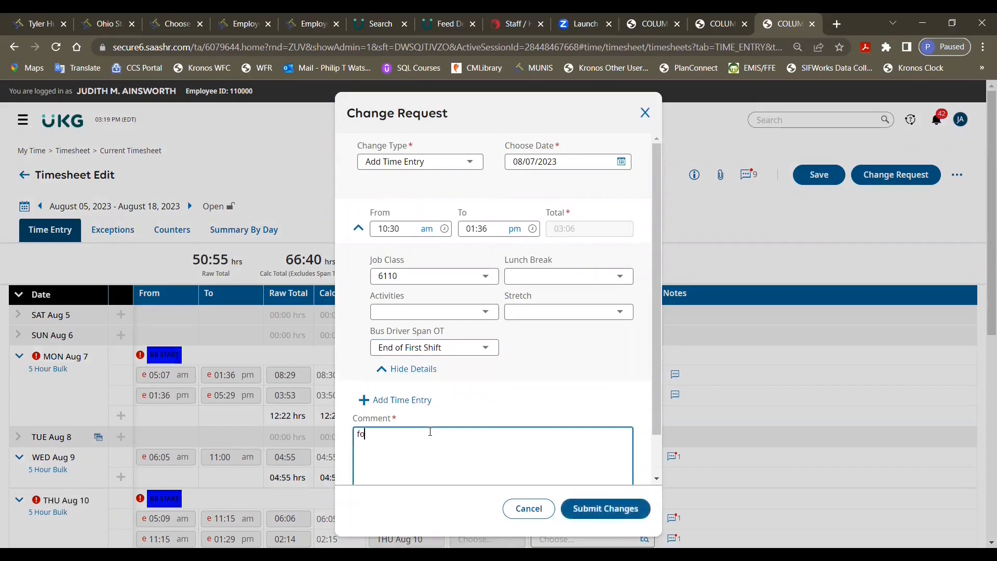
{"action": "type", "text": "to swipe out at end of first shift"}
{"action": "left_click", "coordinate": [584, 508]}
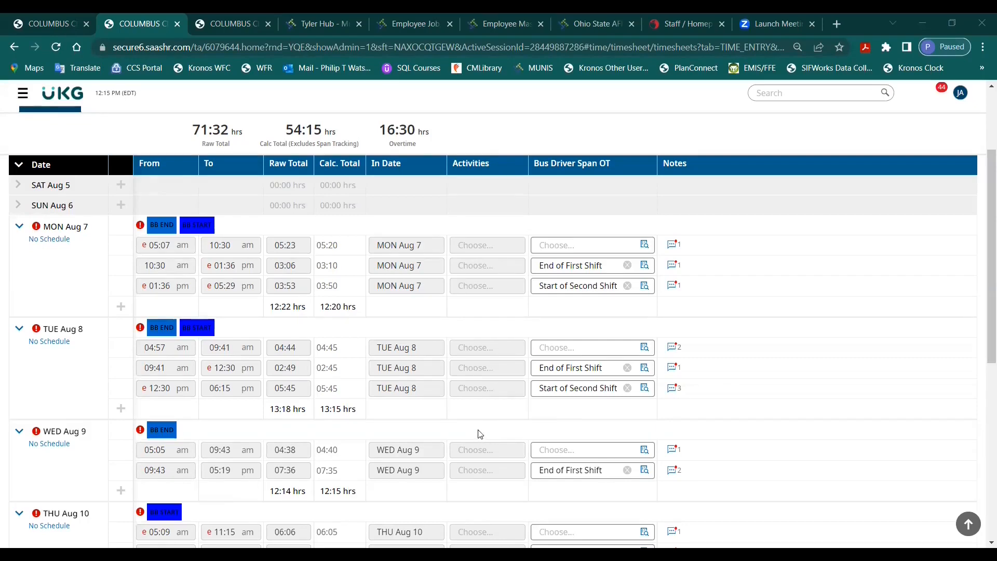
Step: Start a Modify Punch In change request for the 09:43 am - 05:19 pm entry on Wed Aug 9
{"action": "scroll", "coordinate": [480, 433], "scroll_direction": "up", "scroll_amount": 2}
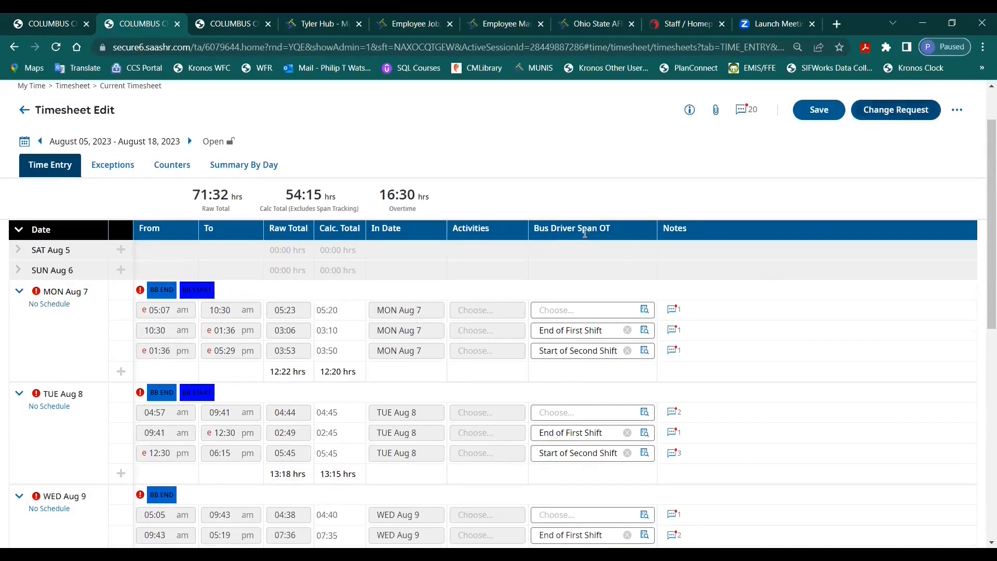
{"action": "left_click", "coordinate": [896, 110]}
{"action": "left_click", "coordinate": [457, 308]}
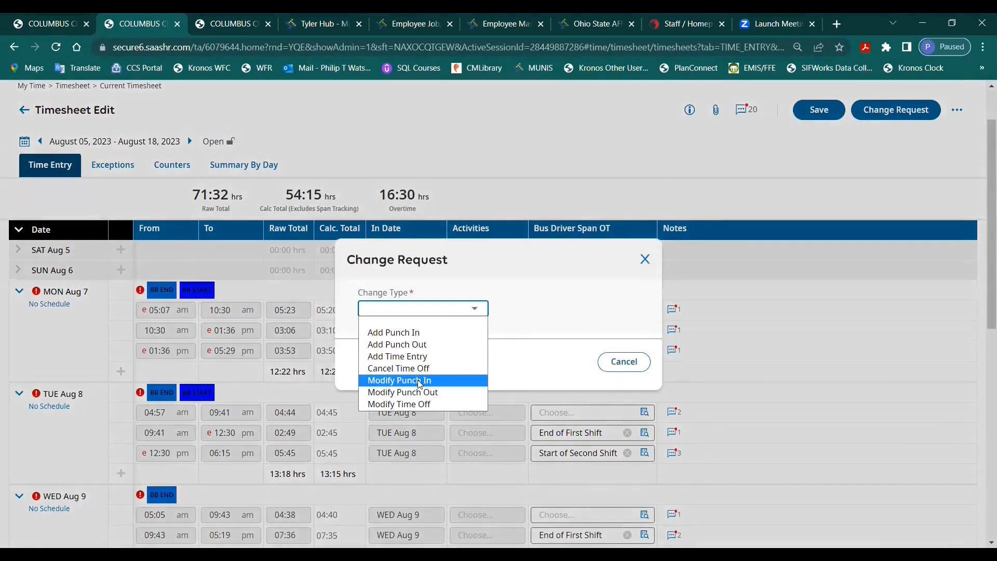
{"action": "left_click", "coordinate": [419, 382]}
{"action": "left_click", "coordinate": [407, 366]}
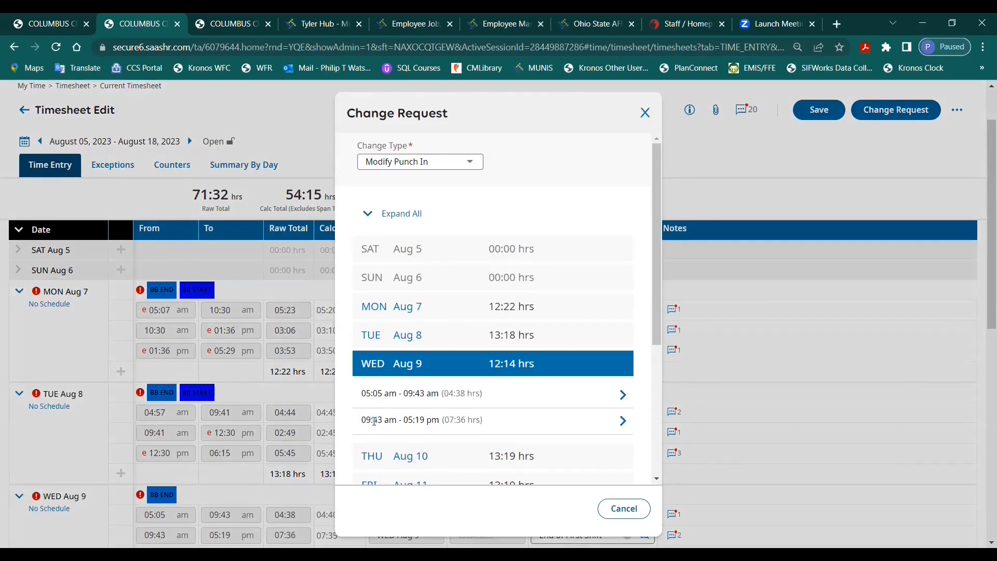
{"action": "left_click", "coordinate": [623, 421]}
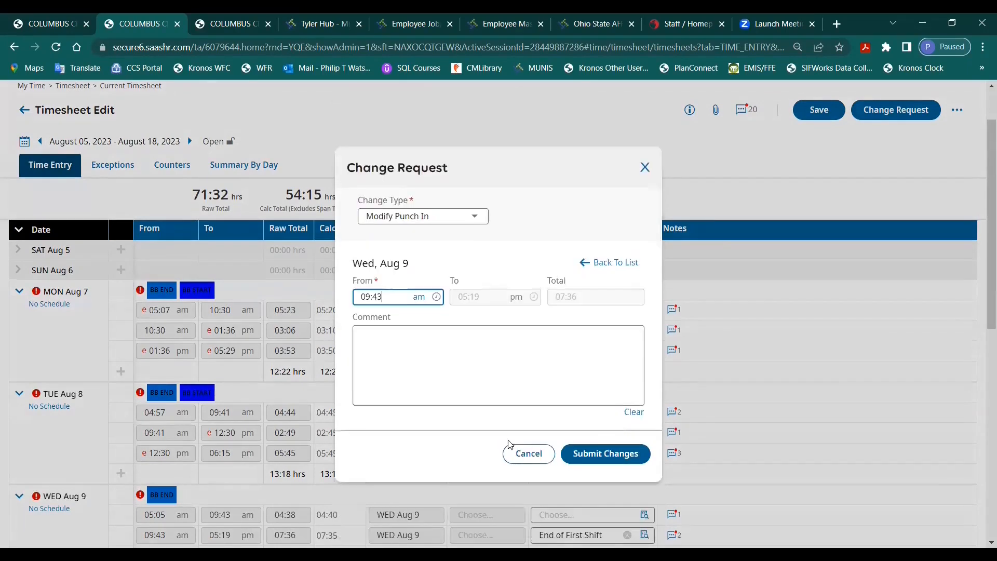
Step: Set the Aug 9 punch-in time to 12:30 pm and submit the request with the comment "forgot to swipe in for afternoon shift"
{"action": "double_click", "coordinate": [379, 297]}
{"action": "type", "text": "12:30"}
{"action": "left_click", "coordinate": [463, 360]}
{"action": "type", "text": "forgot"}
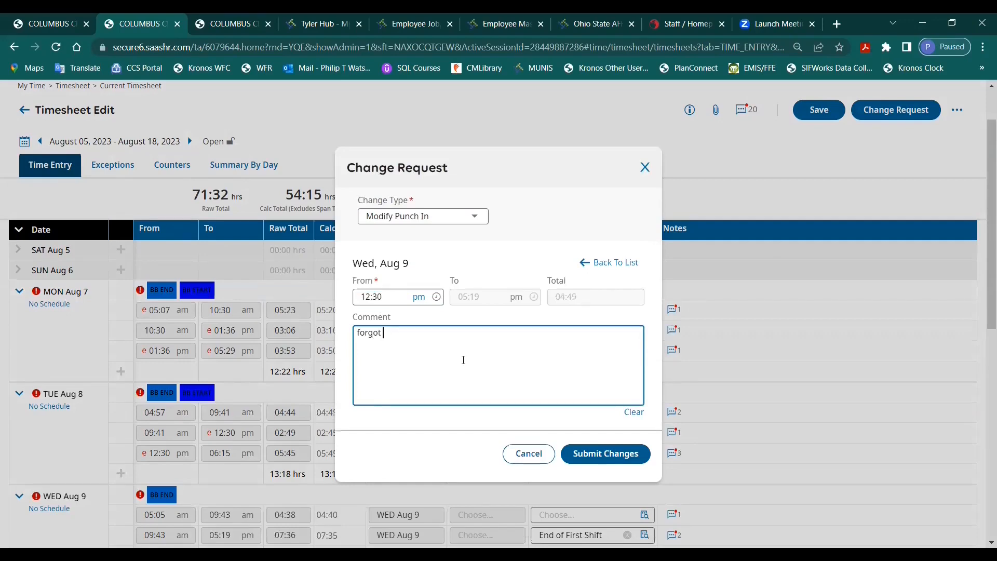
{"action": "type", "text": " to swipe in for afternoon shift"}
{"action": "left_click", "coordinate": [605, 454]}
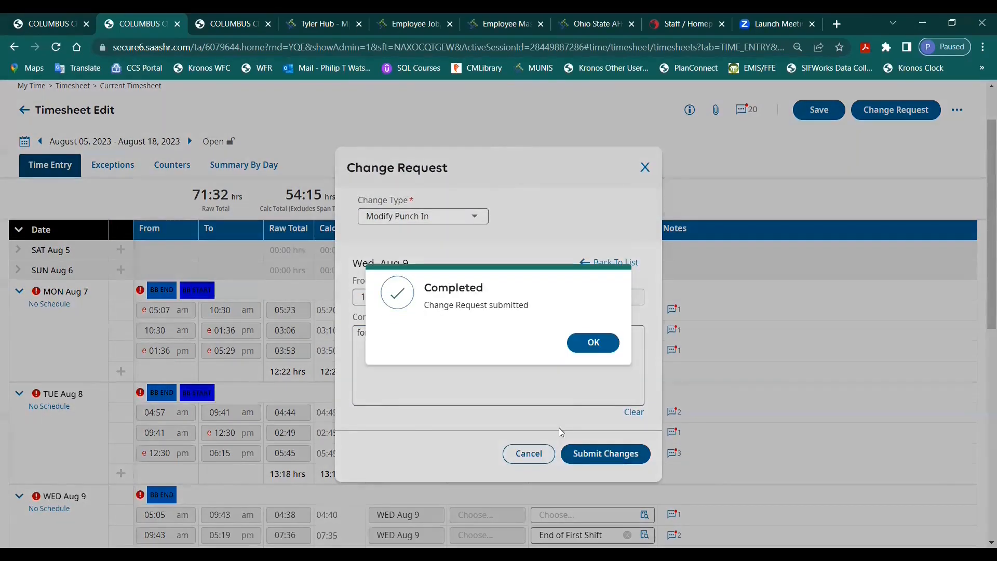
{"action": "left_click", "coordinate": [596, 344]}
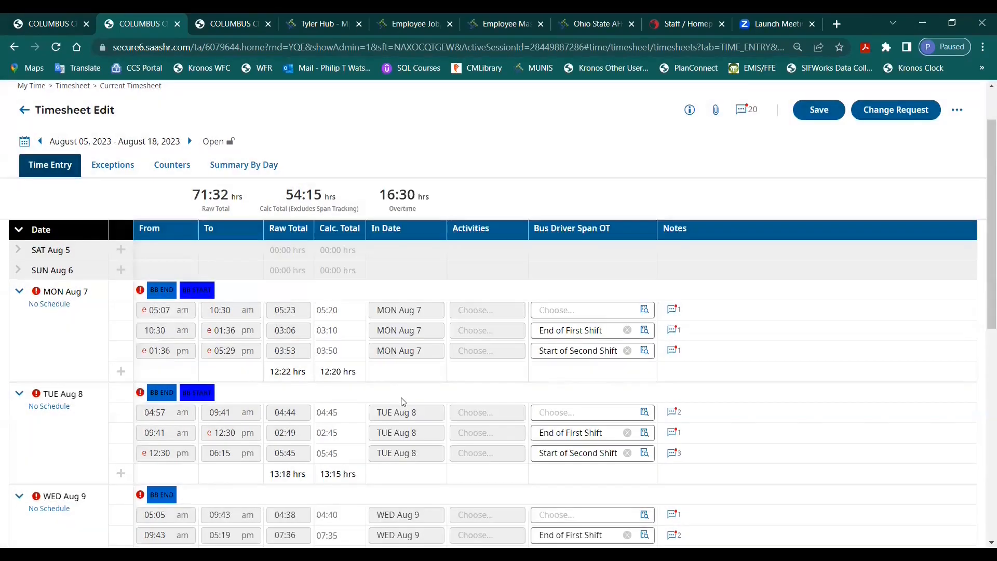
Step: Start an Add Time Entry change request dated 08/09/2023
{"action": "left_click", "coordinate": [888, 114]}
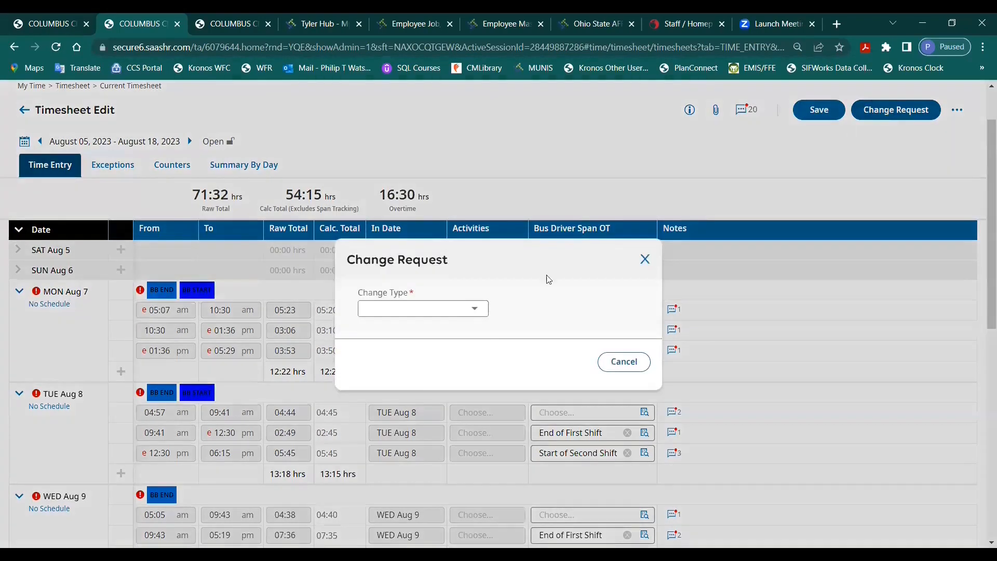
{"action": "left_click", "coordinate": [470, 314]}
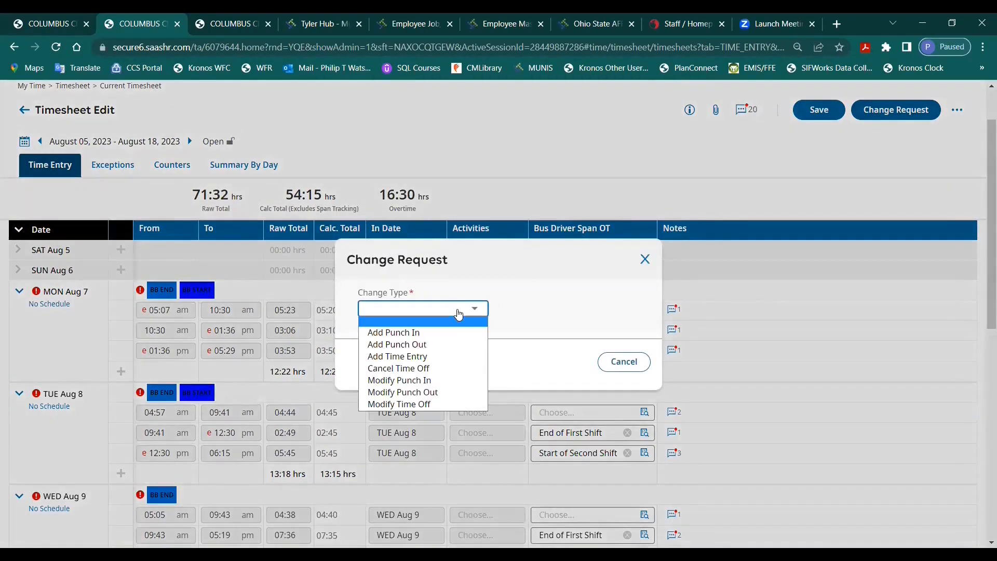
{"action": "left_click", "coordinate": [440, 357]}
{"action": "left_click", "coordinate": [631, 210]}
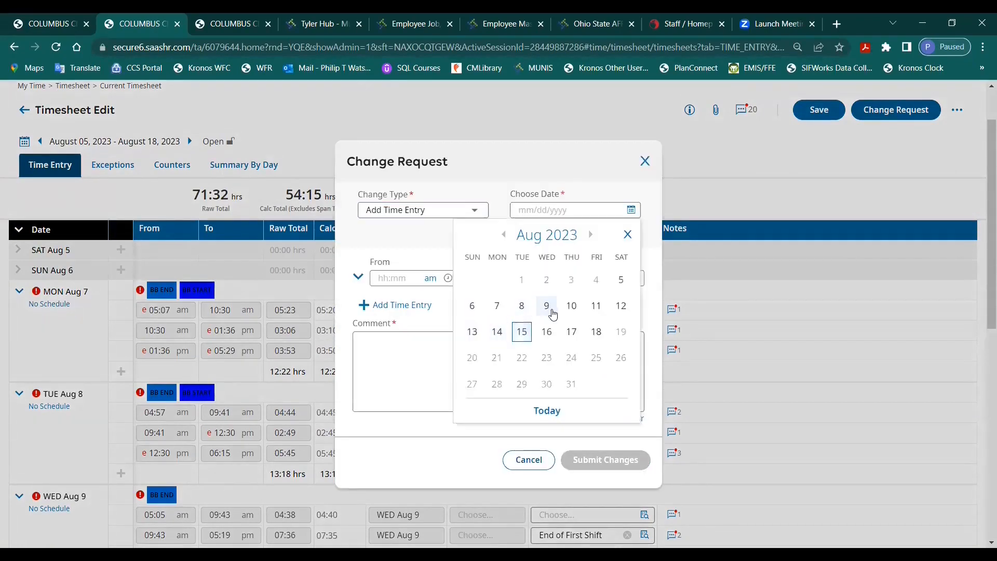
{"action": "left_click", "coordinate": [547, 307]}
Step: Set the Aug 9 time entry request to run from 09:43 am to 12:30 pm
{"action": "left_click", "coordinate": [412, 279]}
{"action": "type", "text": "9"}
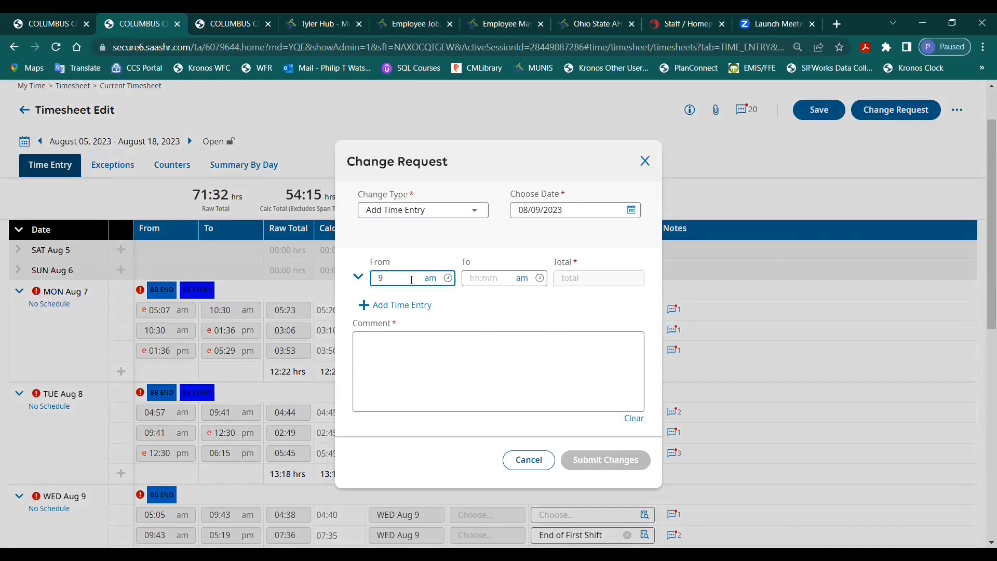
{"action": "type", "text": ":43"}
{"action": "key", "text": "Tab"}
{"action": "key", "text": "Tab"}
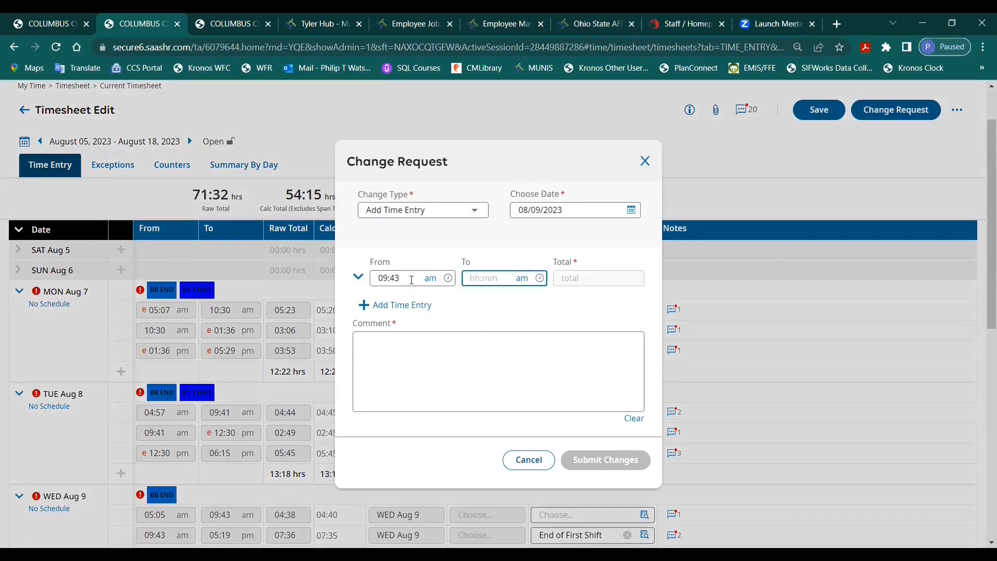
{"action": "type", "text": "1230"}
Step: Set the requested entry's Bus Driver Span OT to End of First Shift and submit it with a comment beginning "forgot"
{"action": "left_click", "coordinate": [403, 347]}
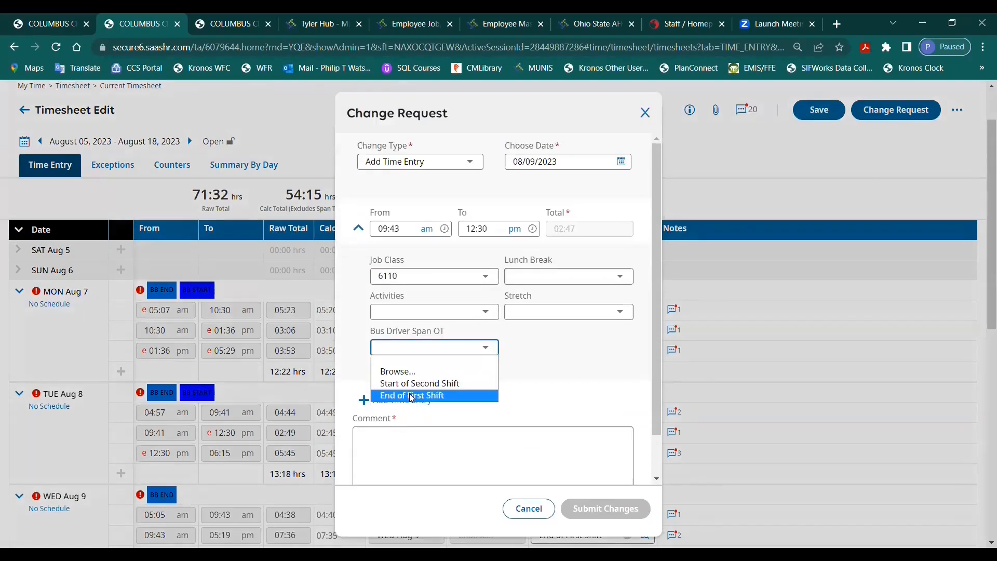
{"action": "left_click", "coordinate": [412, 396]}
{"action": "left_click", "coordinate": [396, 451]}
{"action": "type", "text": "forgot"}
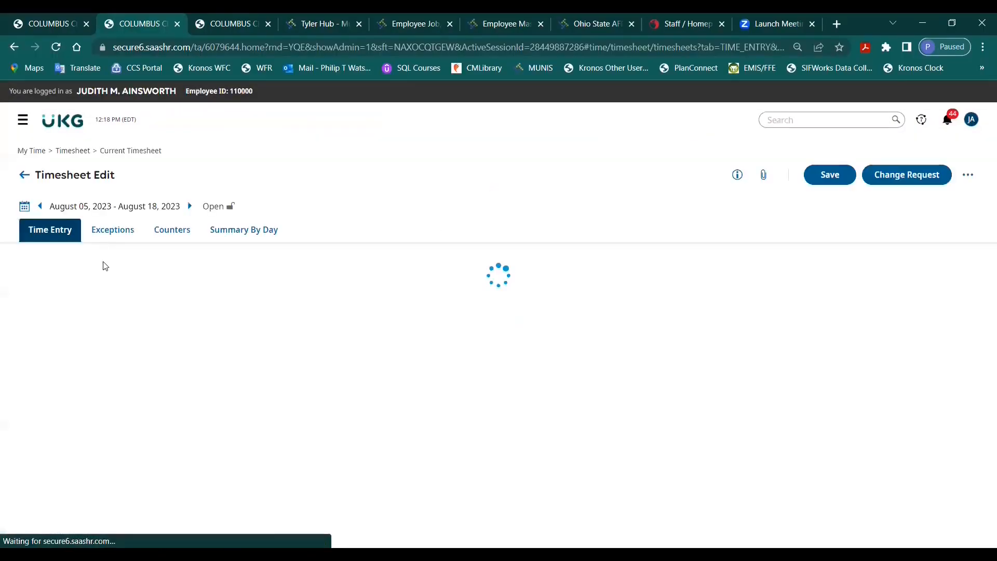
Step: Change the Bus Driver Span OT of the Wed Aug 9 12:30 pm - 05:19 pm entry to Start of Second Shift and save the timesheet
{"action": "scroll", "coordinate": [281, 472], "scroll_direction": "down", "scroll_amount": 5}
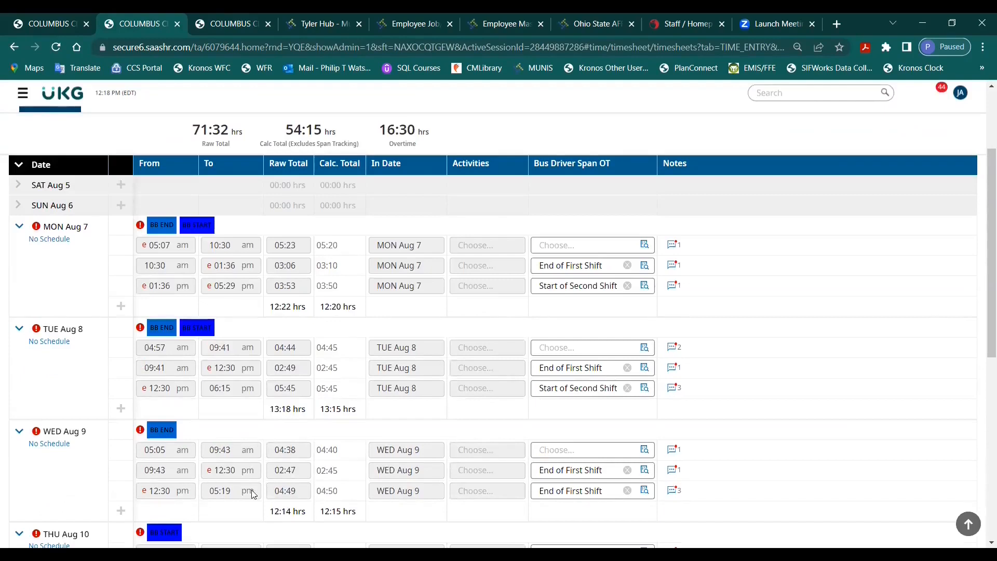
{"action": "left_click", "coordinate": [645, 491]}
{"action": "left_click", "coordinate": [176, 303]}
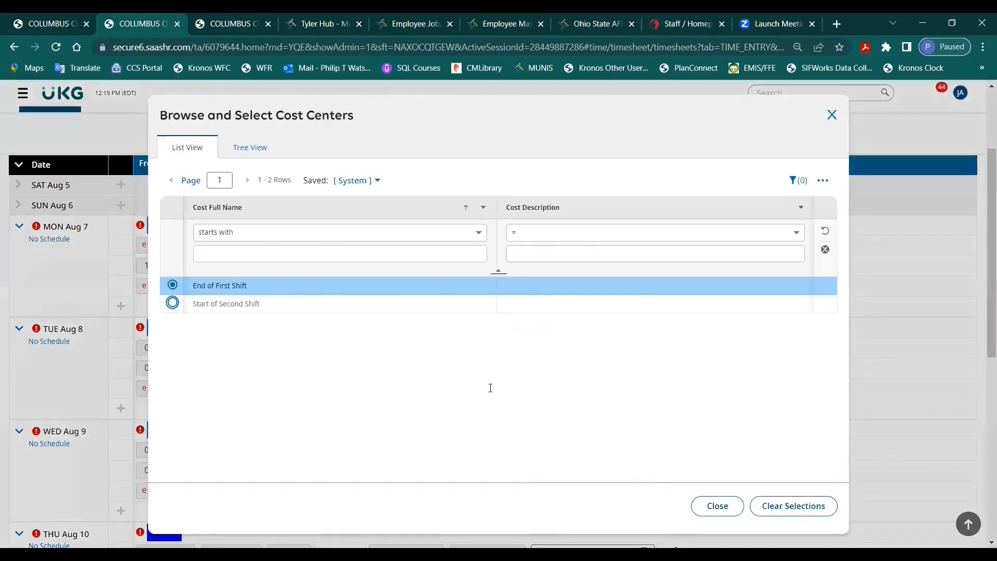
{"action": "scroll", "coordinate": [617, 326], "scroll_direction": "up", "scroll_amount": 1}
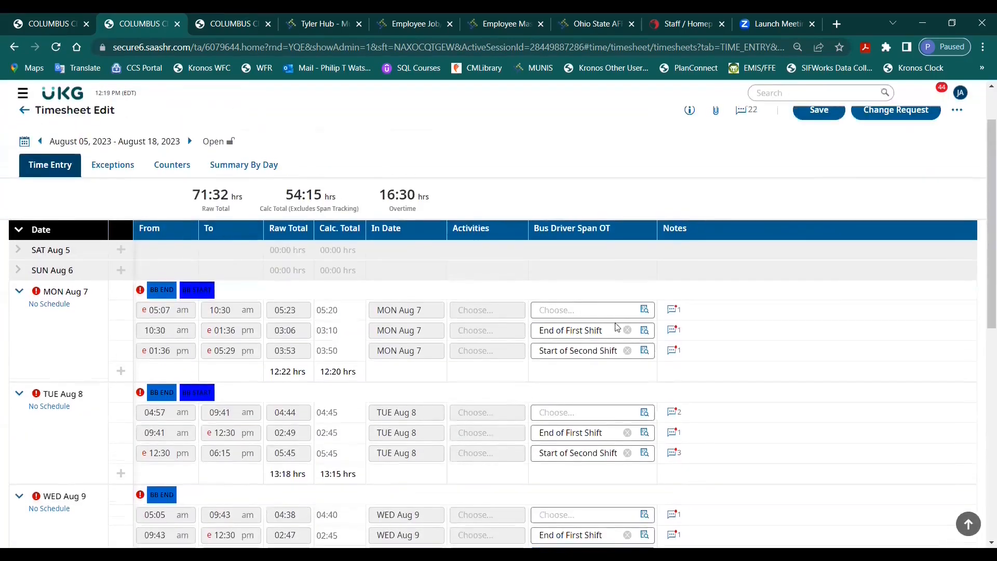
{"action": "left_click", "coordinate": [819, 111]}
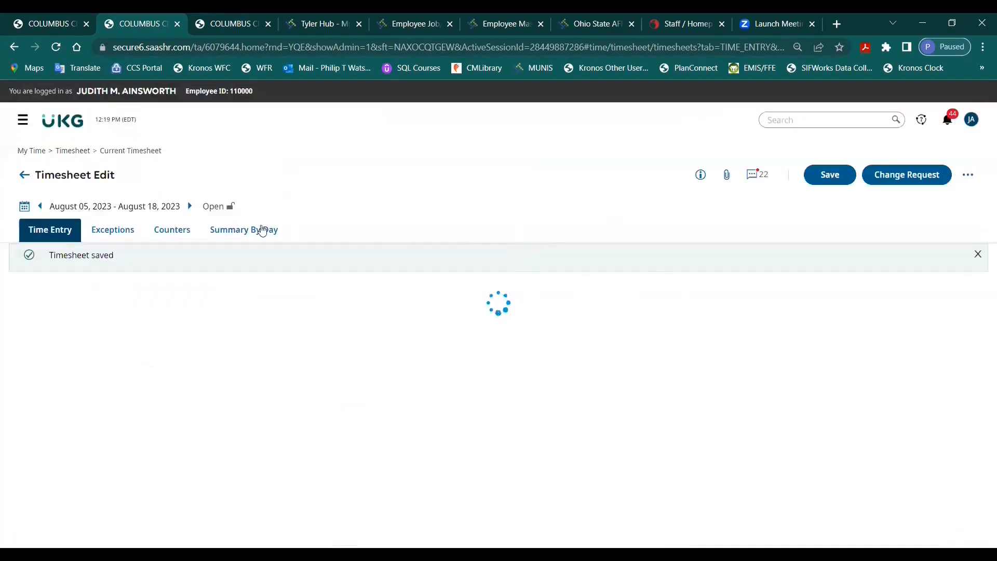
{"action": "scroll", "coordinate": [387, 275], "scroll_direction": "down", "scroll_amount": 2}
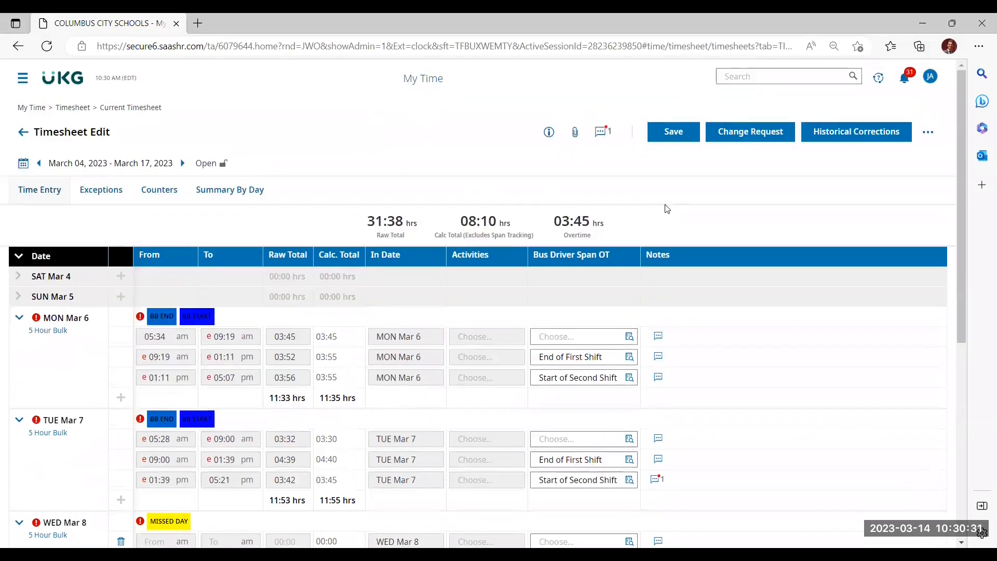
Step: Start an Add Time Entry change request dated 03/08/2023 on the March 04 - March 17, 2023 timesheet
{"action": "left_click", "coordinate": [751, 133]}
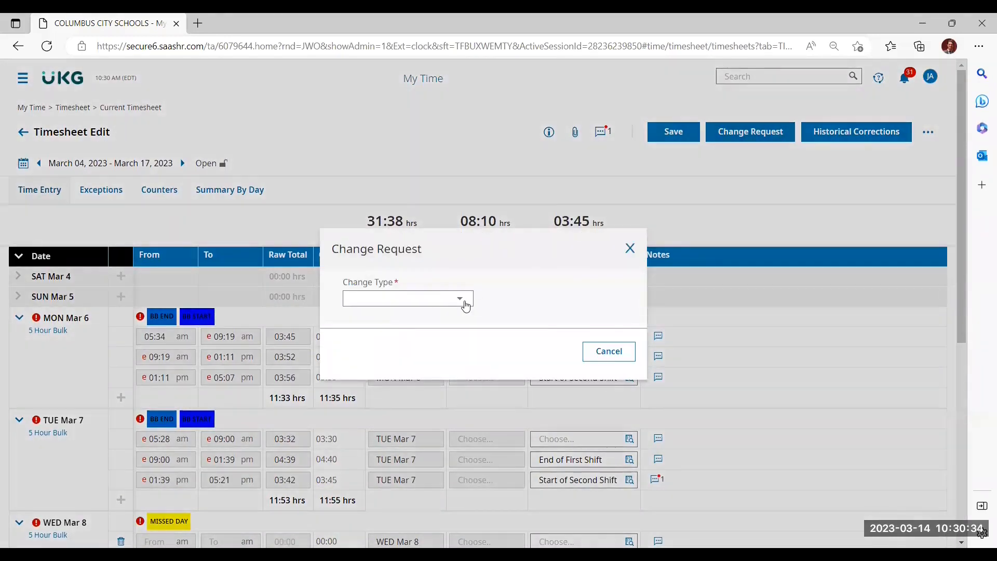
{"action": "left_click", "coordinate": [466, 306]}
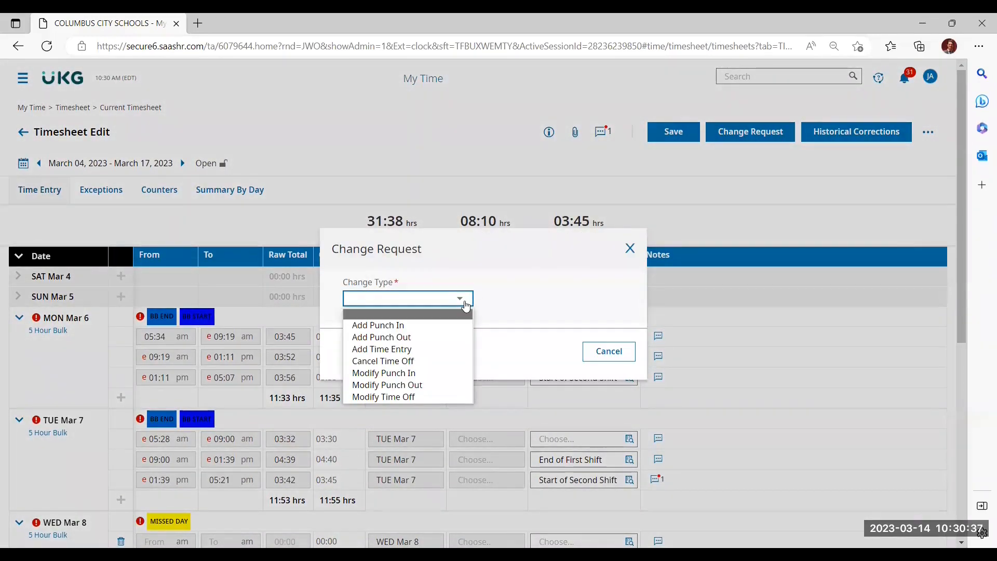
{"action": "left_click", "coordinate": [427, 350]}
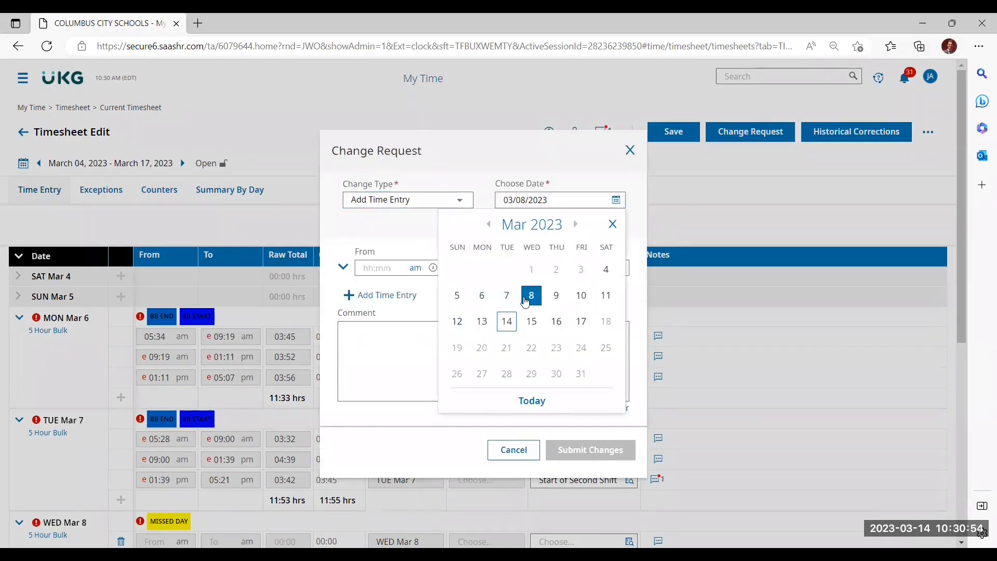
{"action": "left_click", "coordinate": [525, 300]}
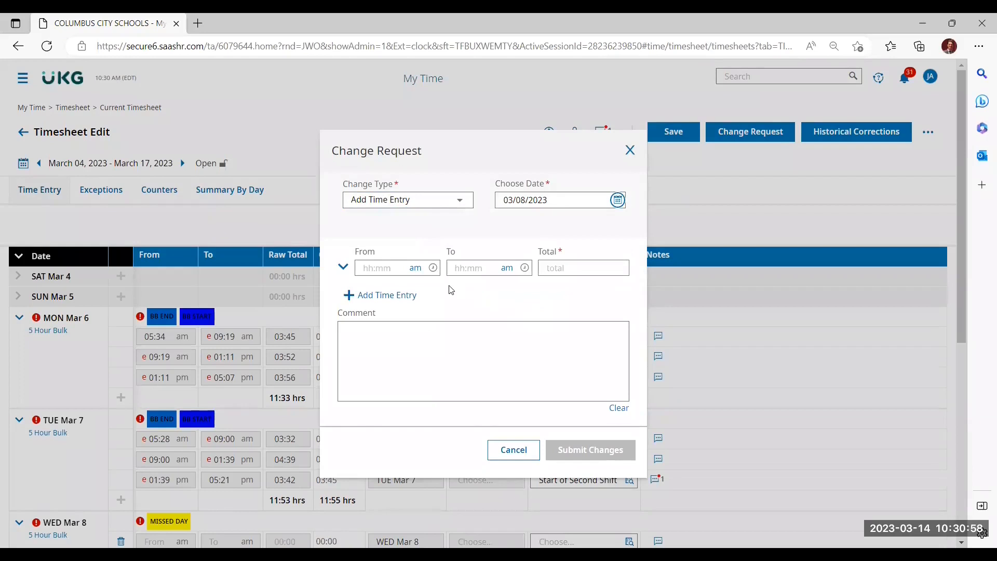
Step: Set the first time entry of the Mar 8 request from 05:44 am to 08:31 am
{"action": "left_click", "coordinate": [398, 264]}
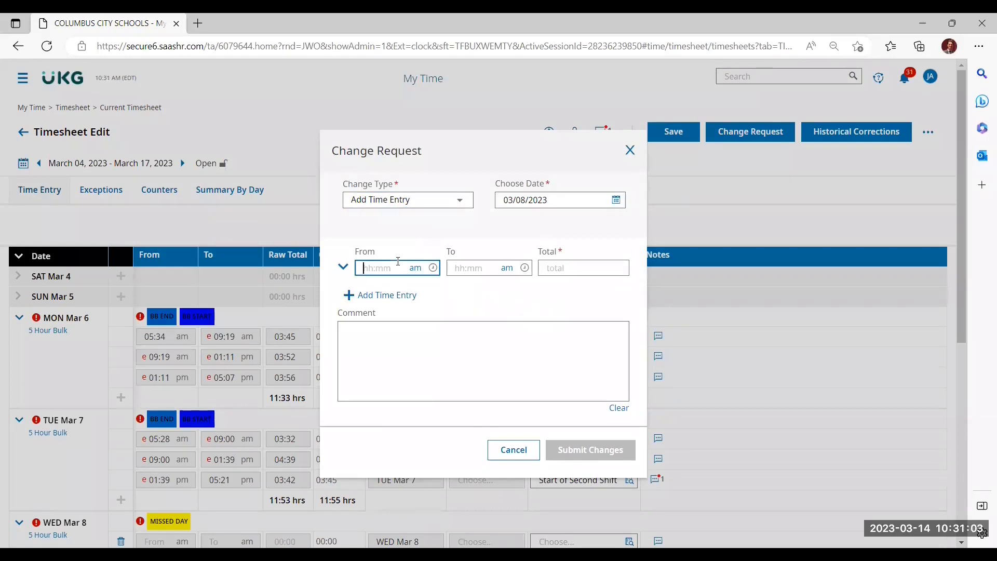
{"action": "type", "text": "0544"}
{"action": "key", "text": "Tab"}
{"action": "type", "text": "0831"}
{"action": "key", "text": "Tab"}
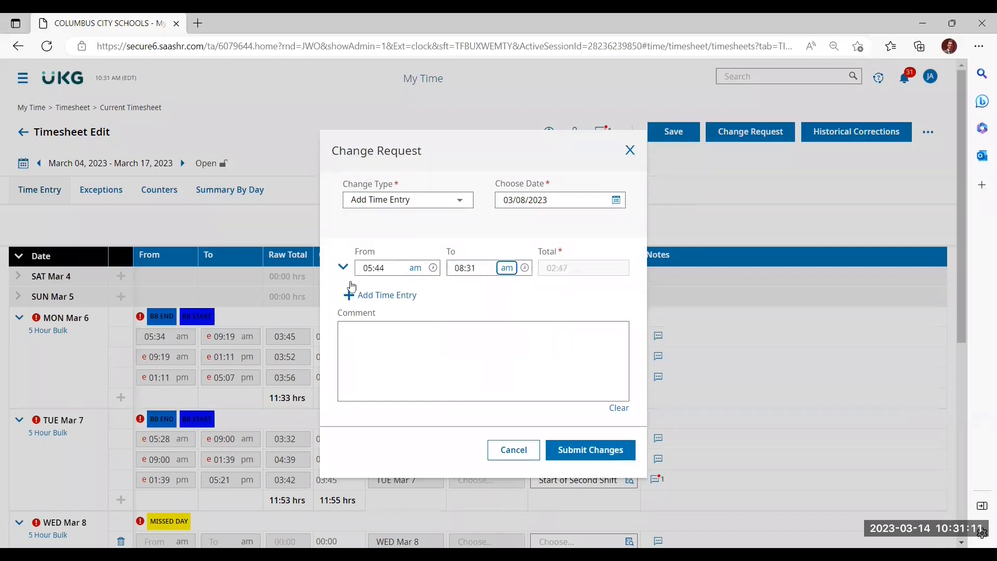
Step: Add a second time entry to the request, running from 08:31 am to 01:17 pm
{"action": "left_click", "coordinate": [349, 296]}
{"action": "left_click", "coordinate": [393, 286]}
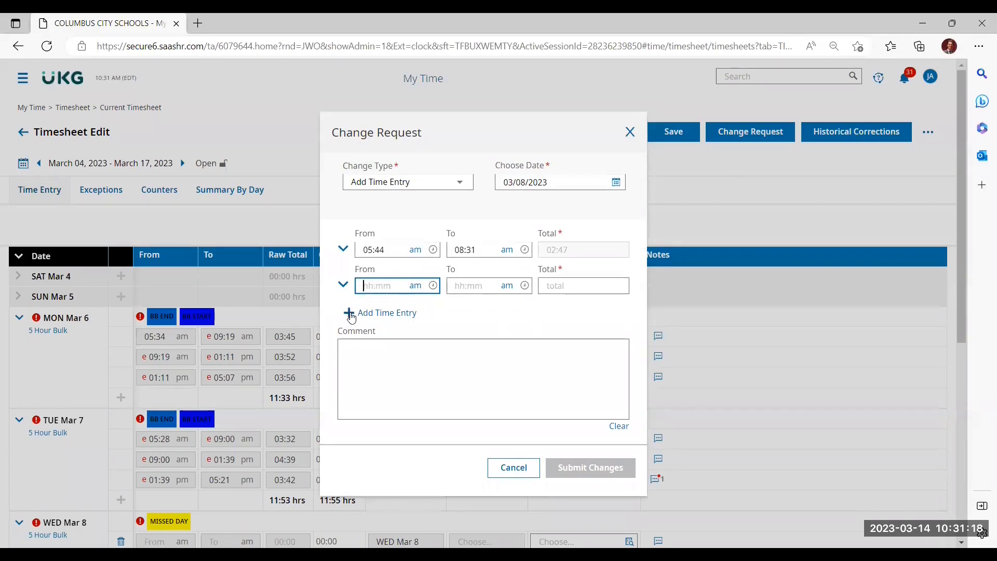
{"action": "type", "text": "8:31"}
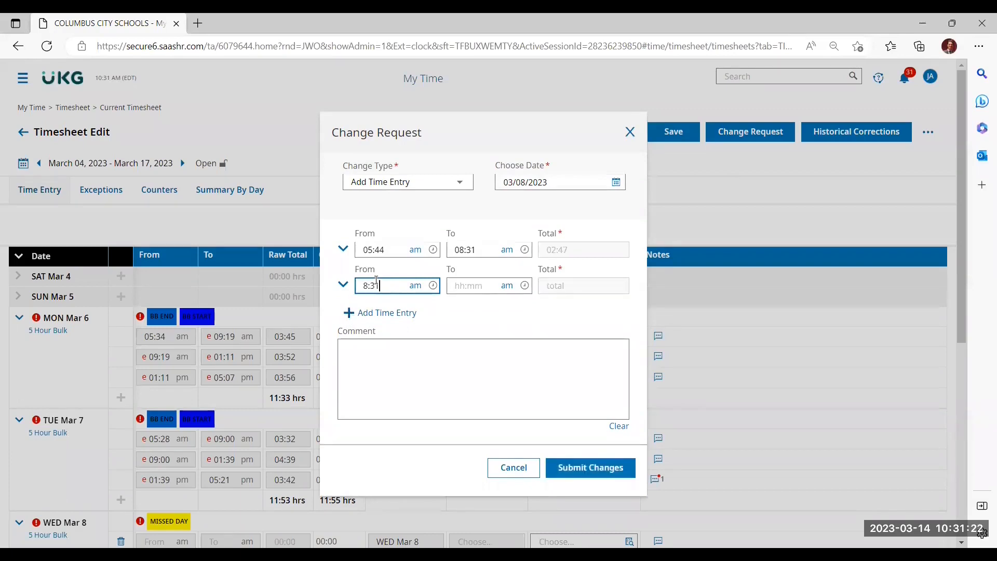
{"action": "key", "text": "Tab"}
{"action": "type", "text": "1:17"}
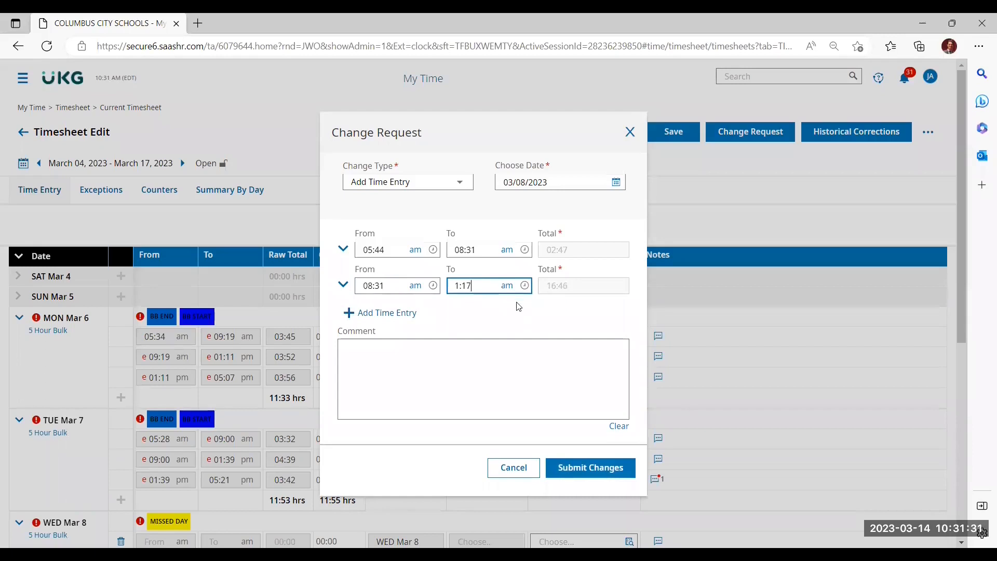
{"action": "left_click", "coordinate": [507, 286]}
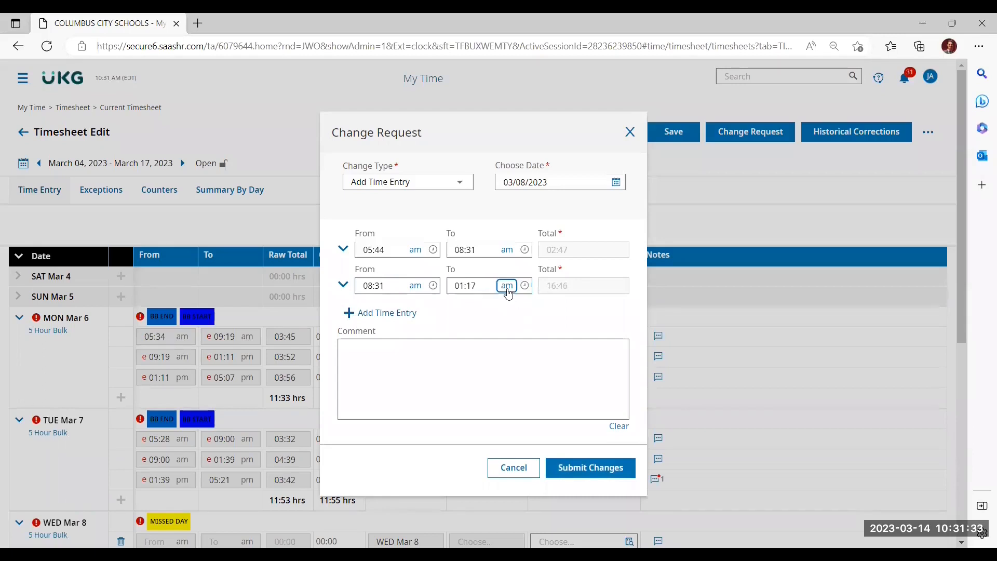
Step: Set the Bus Driver Span OT of the 08:31 am - 01:17 pm entry to End of First Shift
{"action": "left_click", "coordinate": [343, 286]}
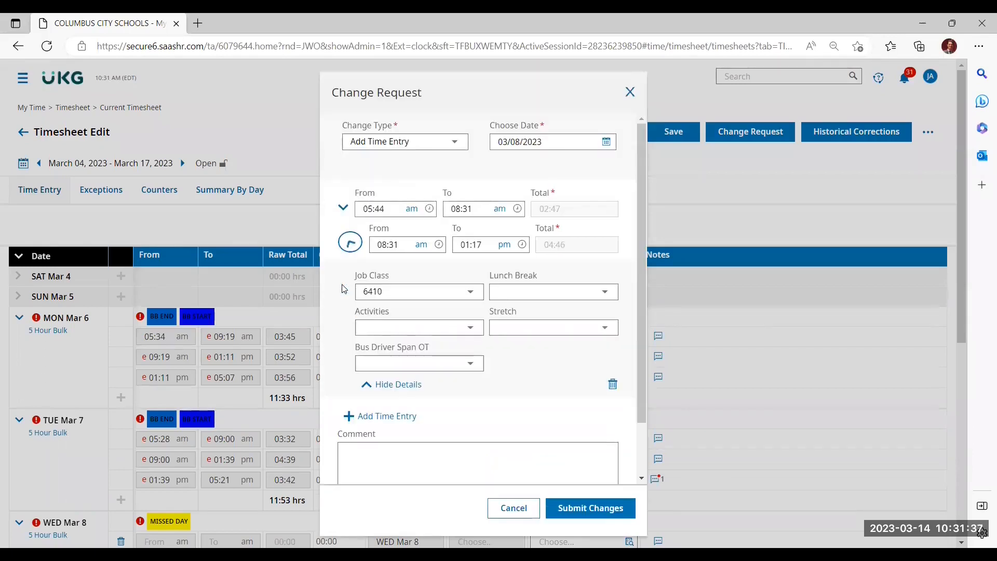
{"action": "left_click", "coordinate": [349, 247]}
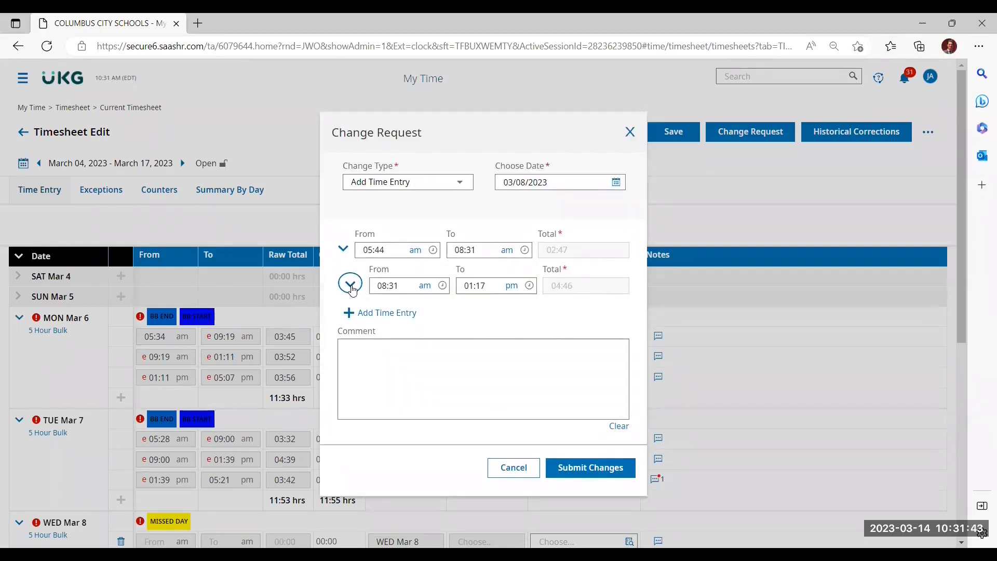
{"action": "left_click", "coordinate": [351, 287]}
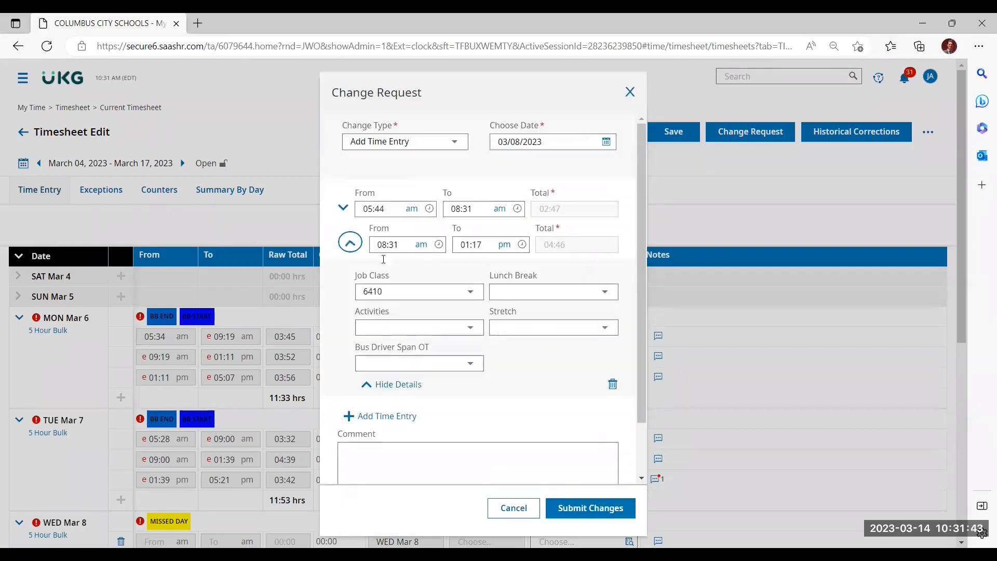
{"action": "left_click", "coordinate": [478, 370]}
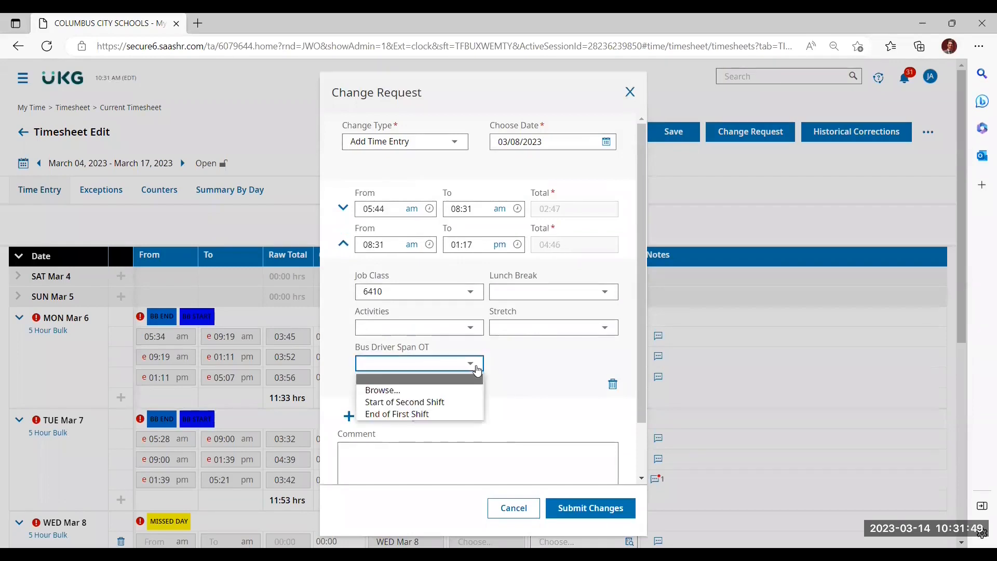
{"action": "left_click", "coordinate": [455, 413]}
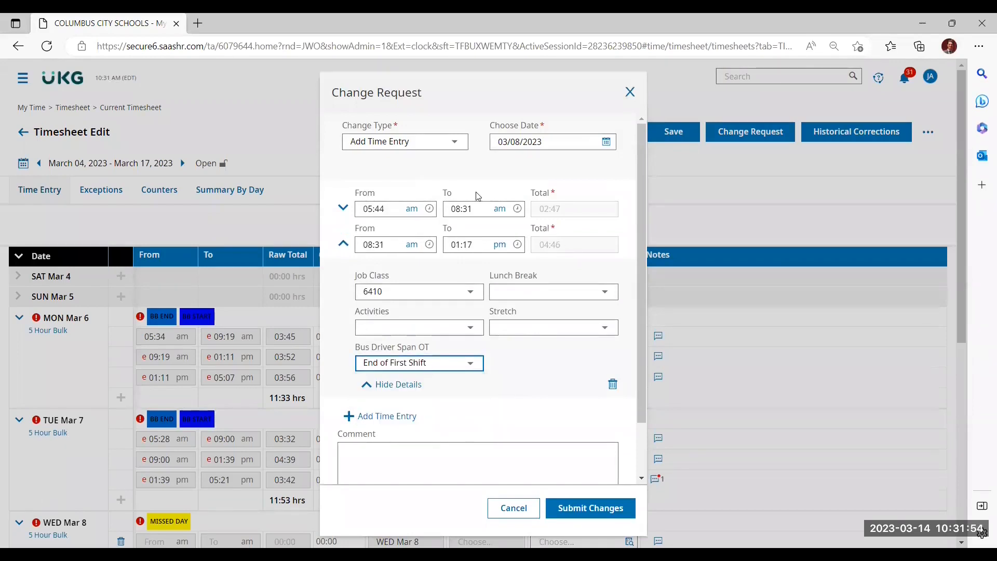
Step: Add a third time entry to the request, running from 01:17 pm to 05:36 pm
{"action": "left_click", "coordinate": [353, 417]}
{"action": "left_click", "coordinate": [369, 424]}
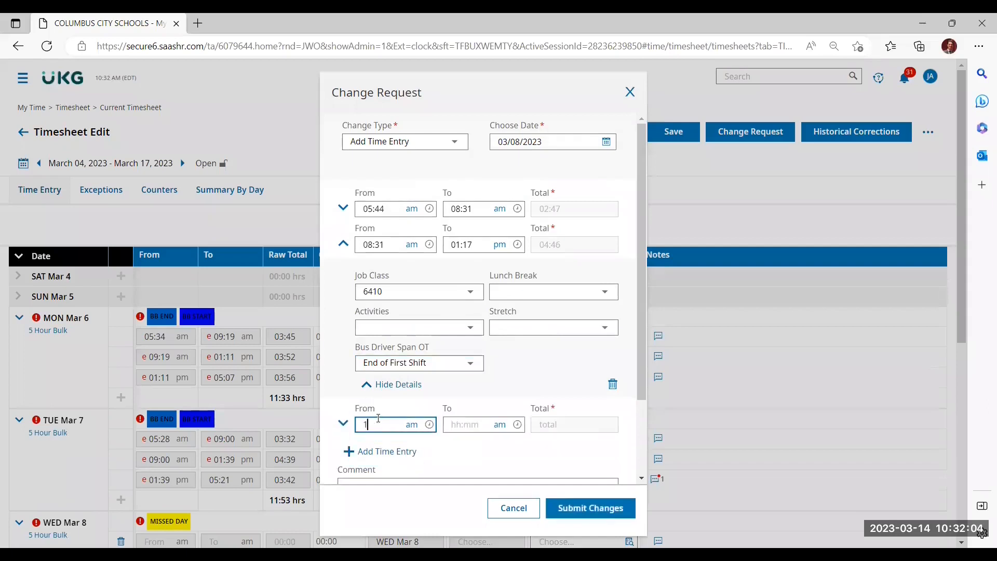
{"action": "type", "text": "1:17"}
{"action": "left_click", "coordinate": [412, 425]}
{"action": "left_click", "coordinate": [463, 424]}
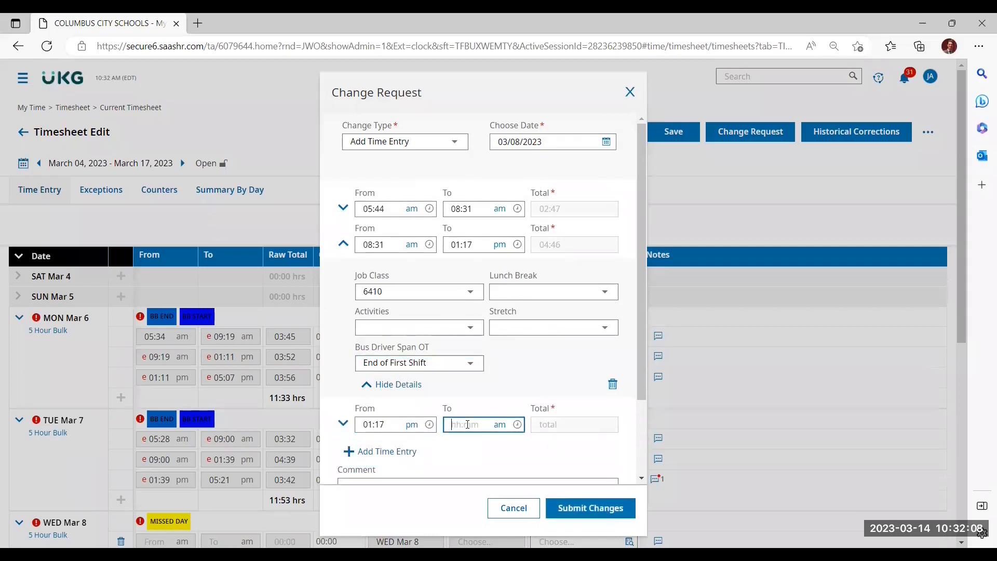
{"action": "type", "text": "5:36"}
{"action": "left_click", "coordinate": [500, 425]}
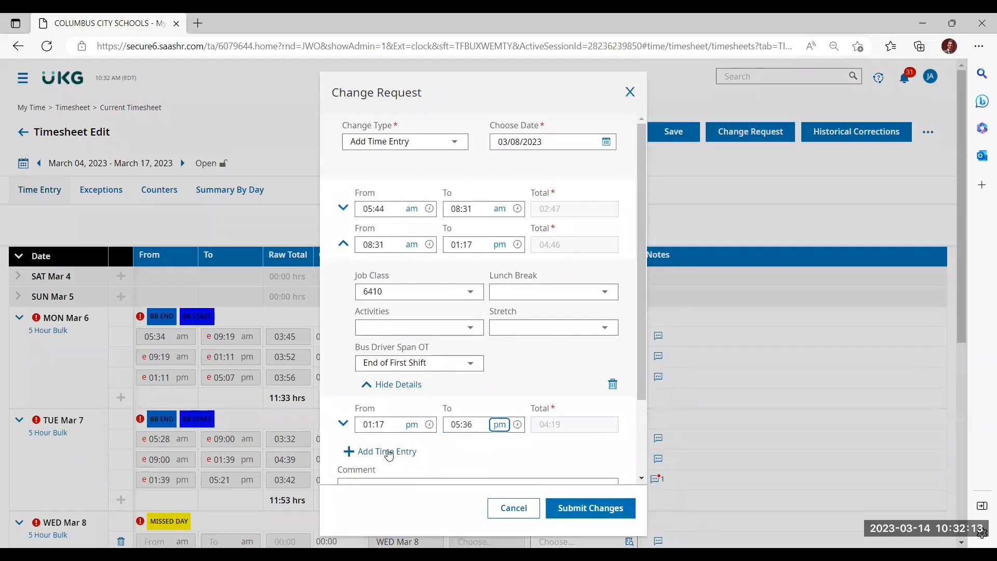
Step: Set the Bus Driver Span OT of the 01:17 pm - 05:36 pm entry to Start of Second Shift
{"action": "left_click", "coordinate": [344, 424]}
{"action": "scroll", "coordinate": [345, 427], "scroll_direction": "down", "scroll_amount": 3}
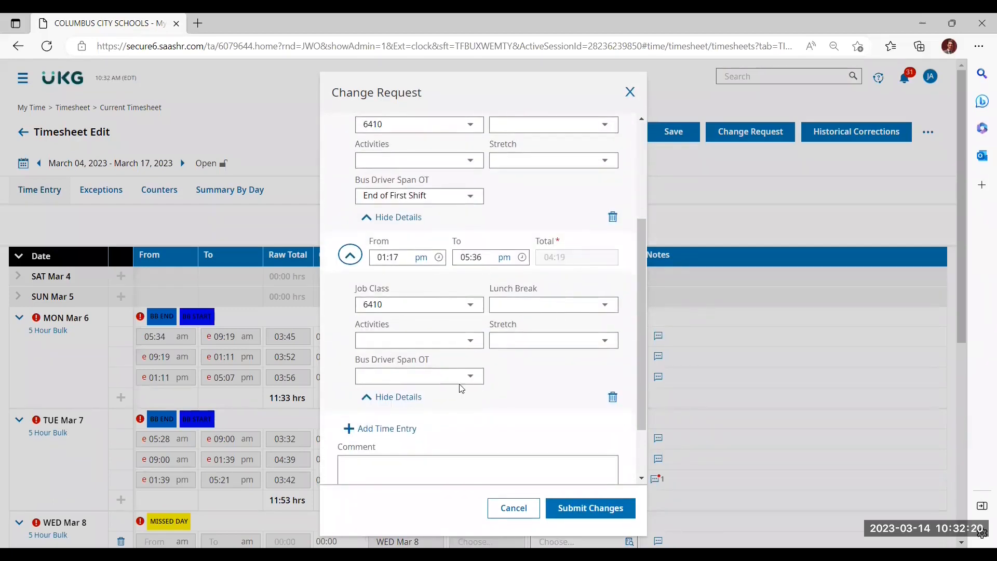
{"action": "left_click", "coordinate": [409, 378]}
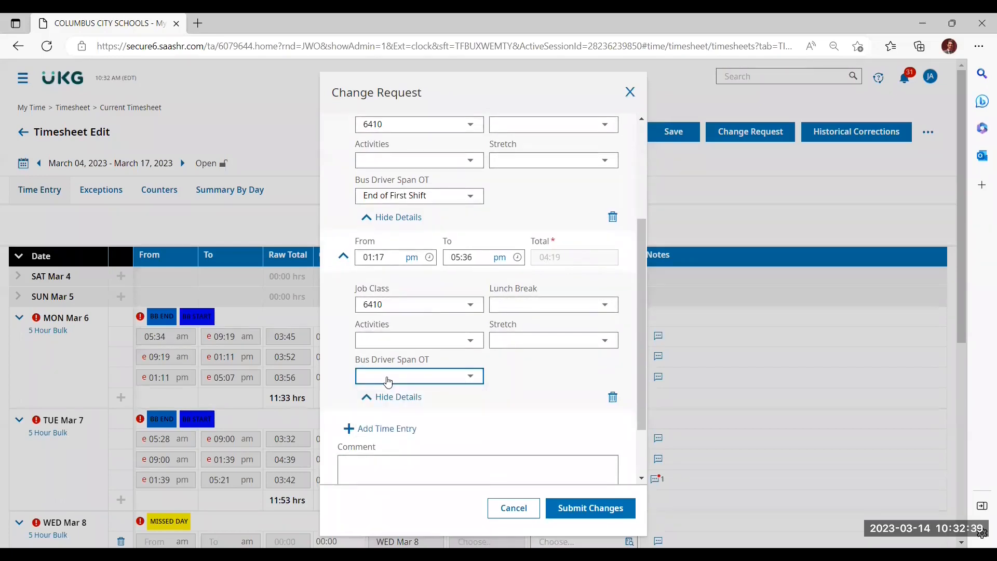
{"action": "left_click", "coordinate": [409, 378]}
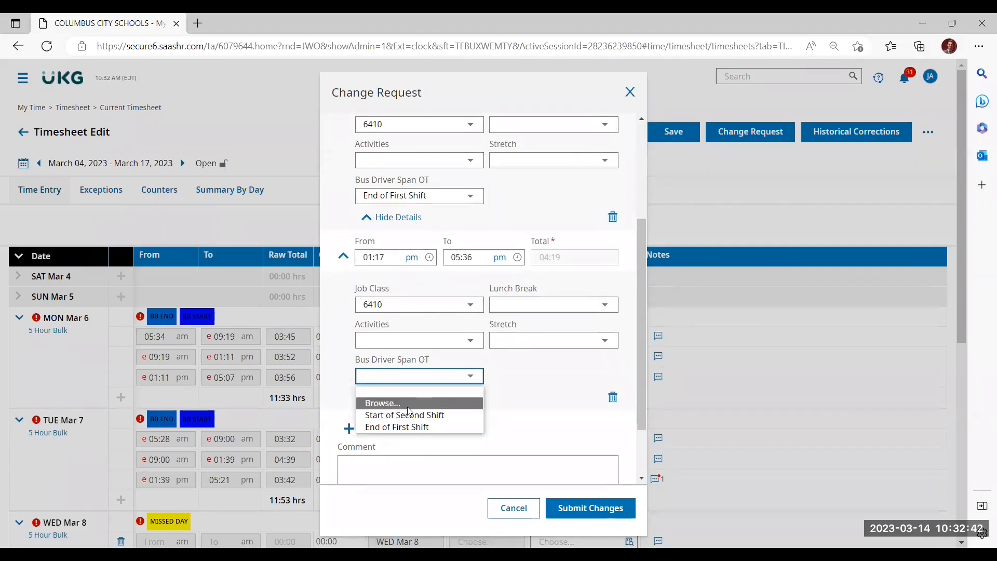
{"action": "left_click", "coordinate": [409, 414]}
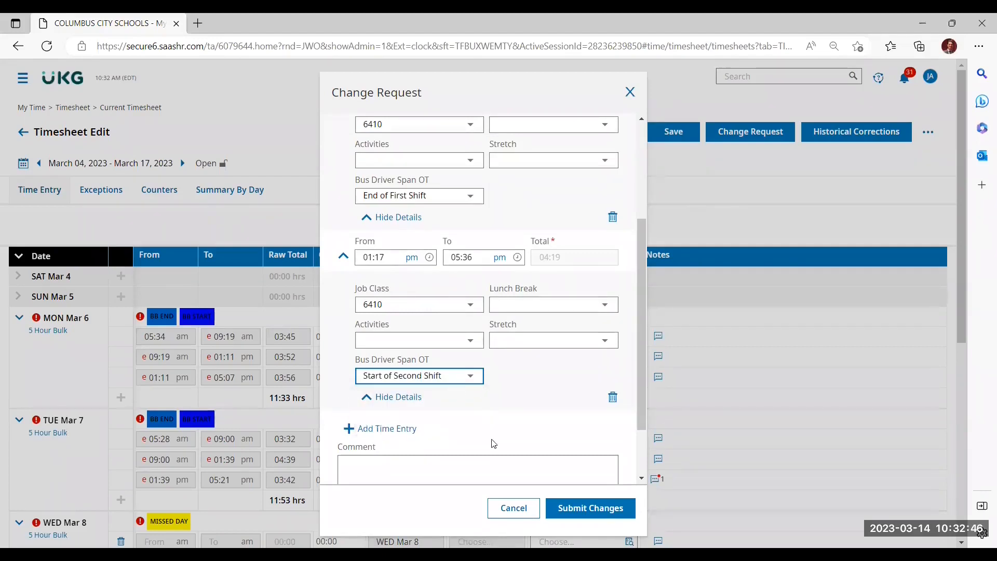
Step: Add the comment "lost badge" to the Mar 8 time entry request and submit it
{"action": "scroll", "coordinate": [528, 450], "scroll_direction": "down", "scroll_amount": 3}
{"action": "left_click", "coordinate": [446, 397]}
{"action": "type", "text": "lost badge"}
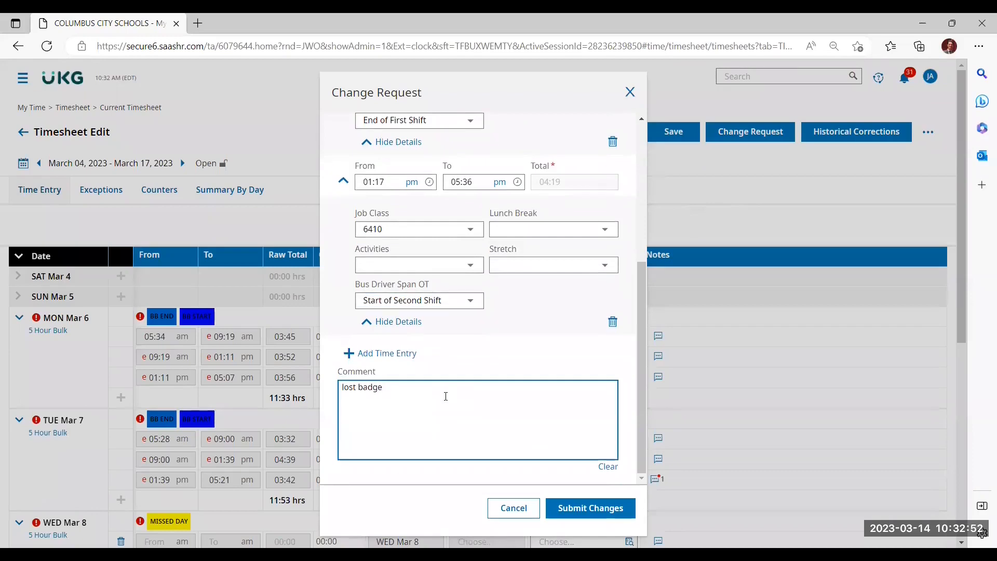
{"action": "left_click", "coordinate": [590, 507]}
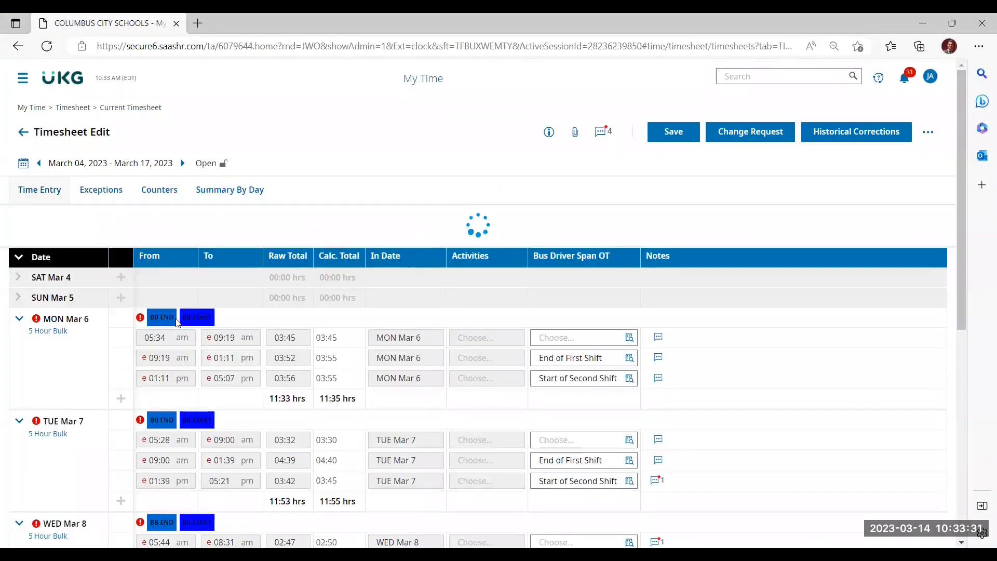
Step: View the time entry notes of the Wed Mar 8 05:44 am - 08:31 am entry
{"action": "scroll", "coordinate": [176, 319], "scroll_direction": "down", "scroll_amount": 5}
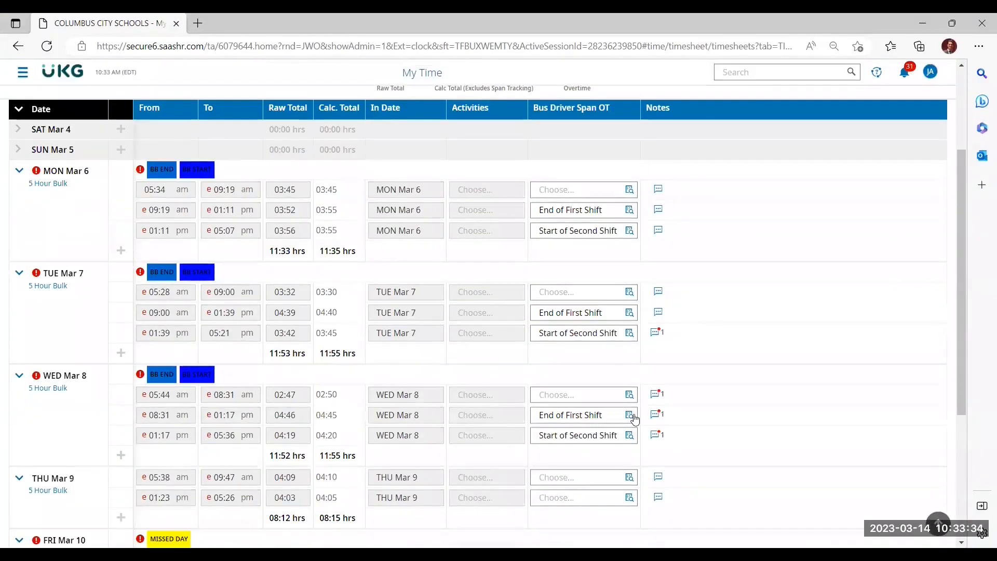
{"action": "left_click", "coordinate": [658, 395]}
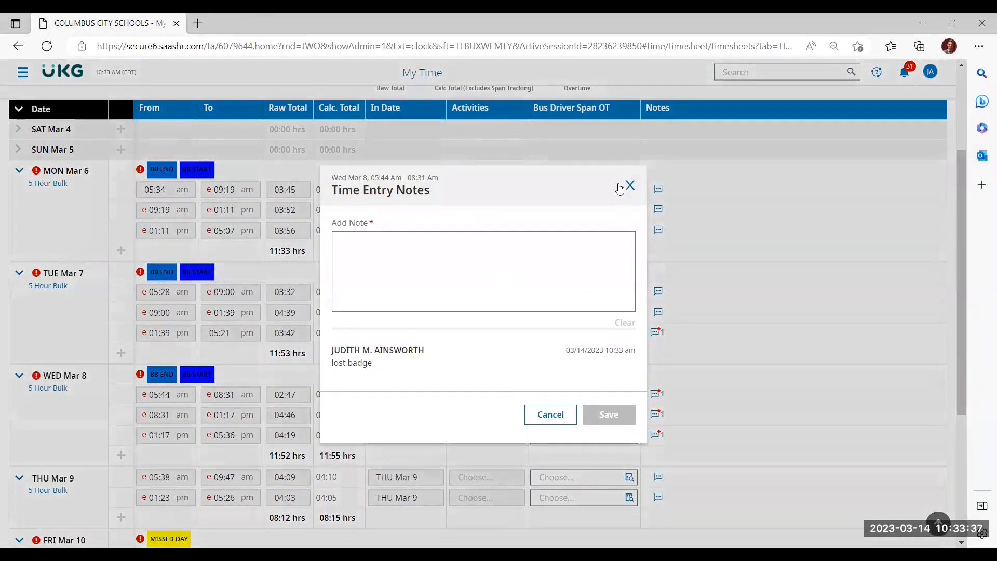
Step: Close the time entry notes and start a change request of type Add Time Entry
{"action": "left_click", "coordinate": [632, 186]}
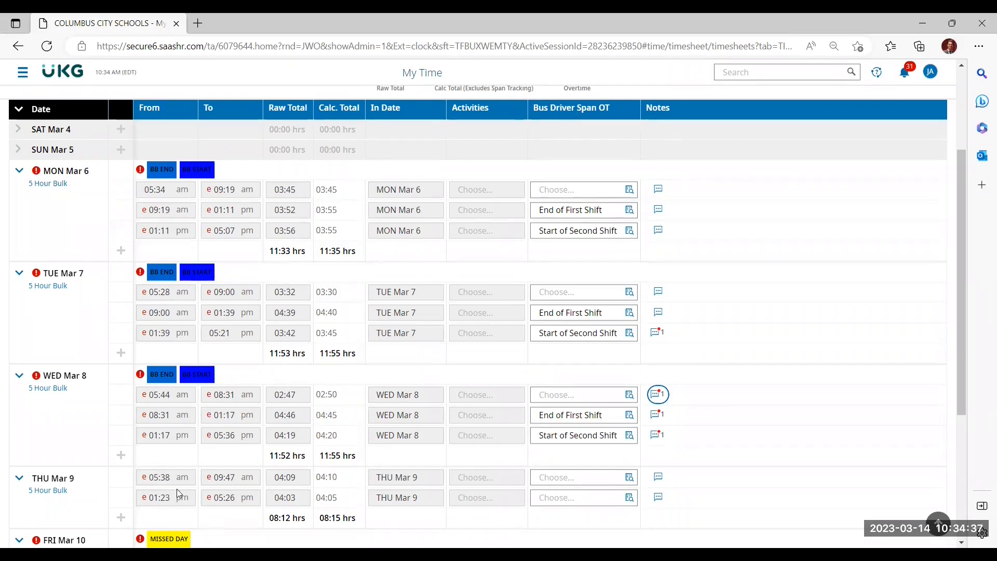
{"action": "scroll", "coordinate": [179, 472], "scroll_direction": "up", "scroll_amount": 3}
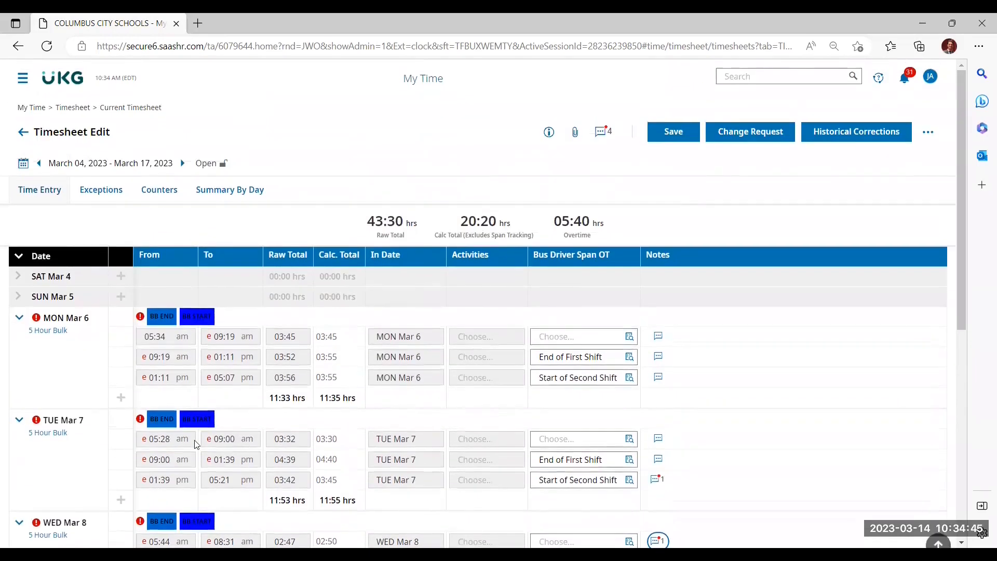
{"action": "left_click", "coordinate": [771, 135]}
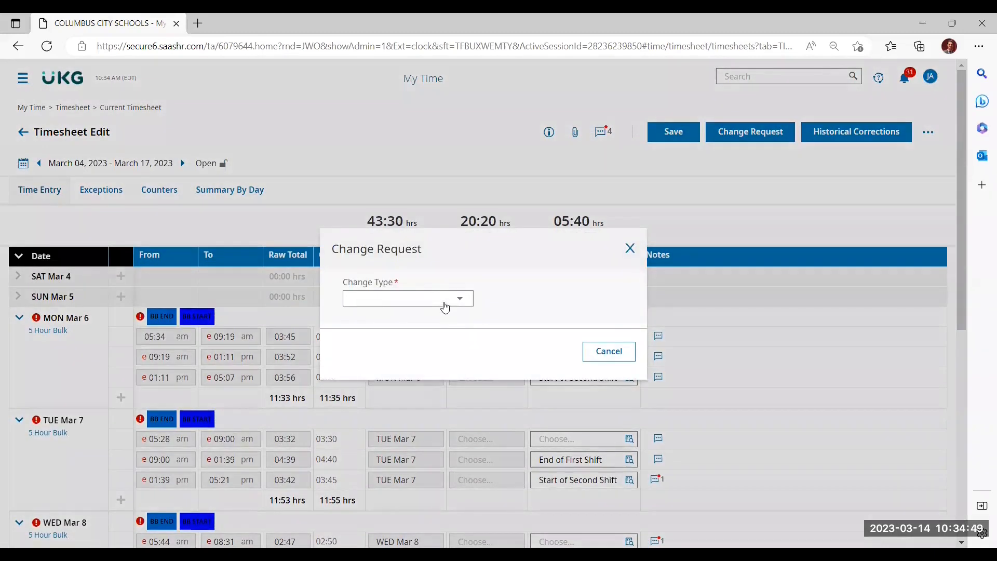
{"action": "left_click", "coordinate": [445, 305]}
{"action": "left_click", "coordinate": [437, 350]}
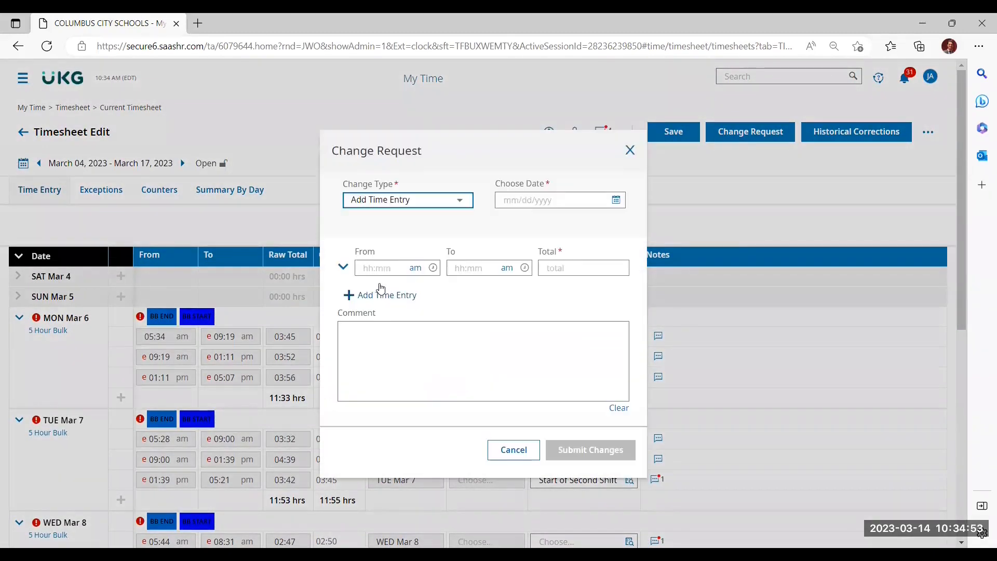
Step: Set the requested time entry to run from 09:47 am to 01:23 pm
{"action": "left_click", "coordinate": [388, 268]}
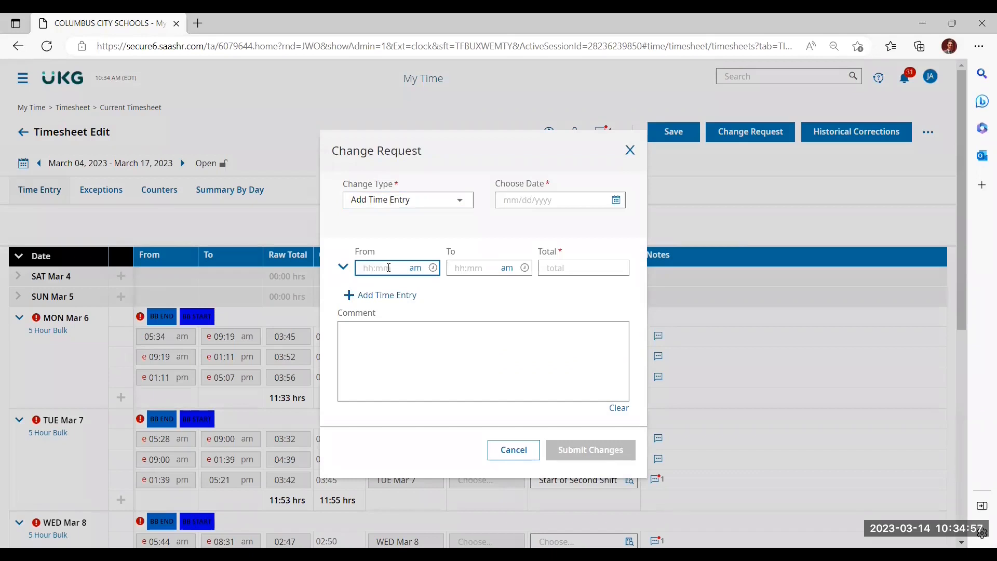
{"action": "type", "text": "9:47"}
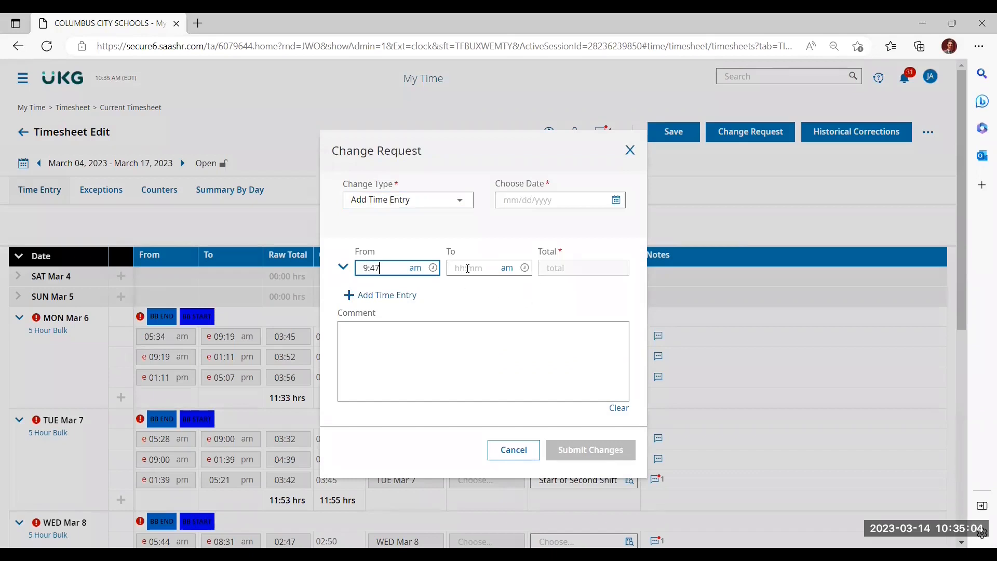
{"action": "left_click", "coordinate": [469, 268]}
{"action": "type", "text": "1:2"}
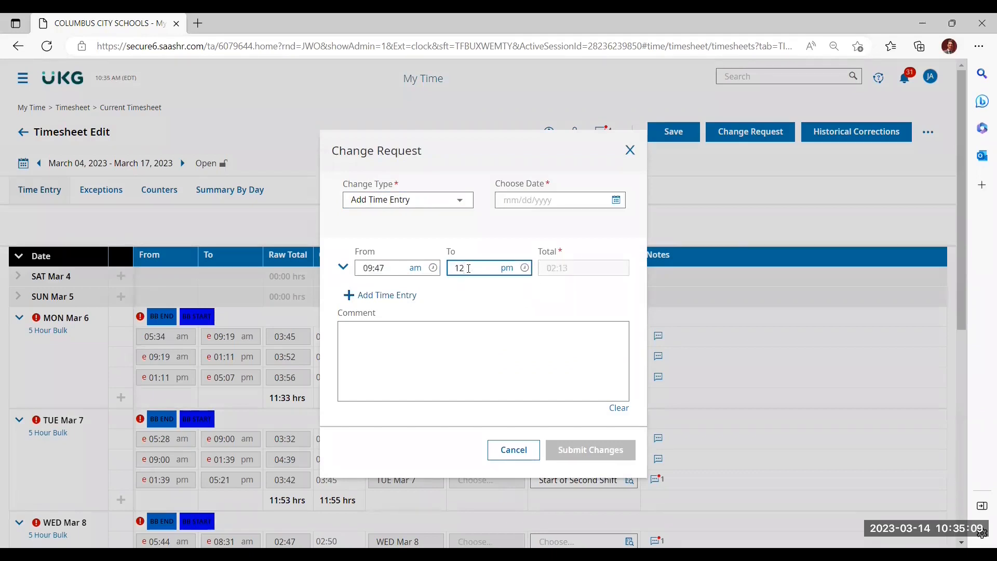
{"action": "type", "text": "3"}
Step: Set the Bus Driver Span OT of the 09:47 am - 01:23 pm entry to End of First Shift
{"action": "left_click", "coordinate": [343, 266]}
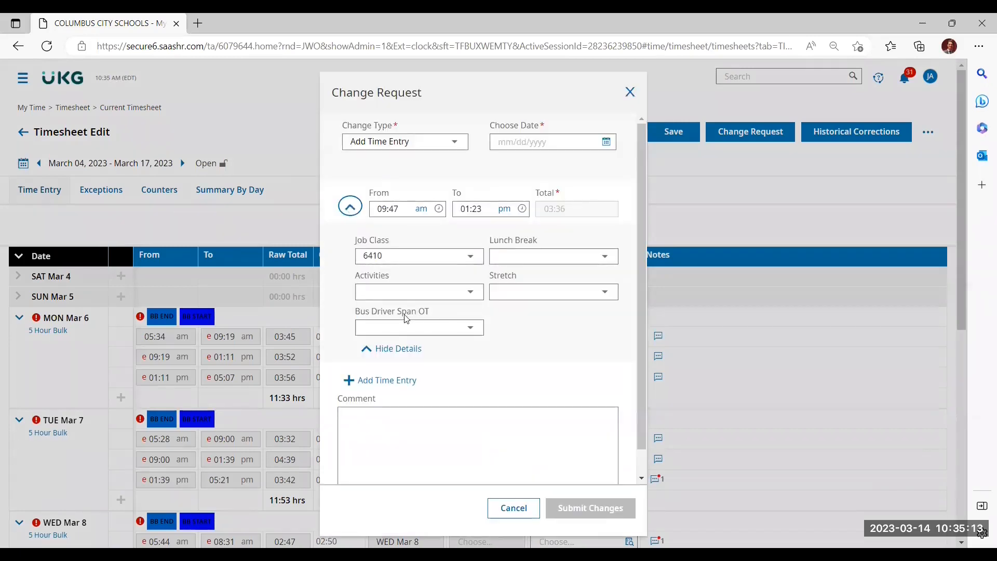
{"action": "left_click", "coordinate": [382, 328]}
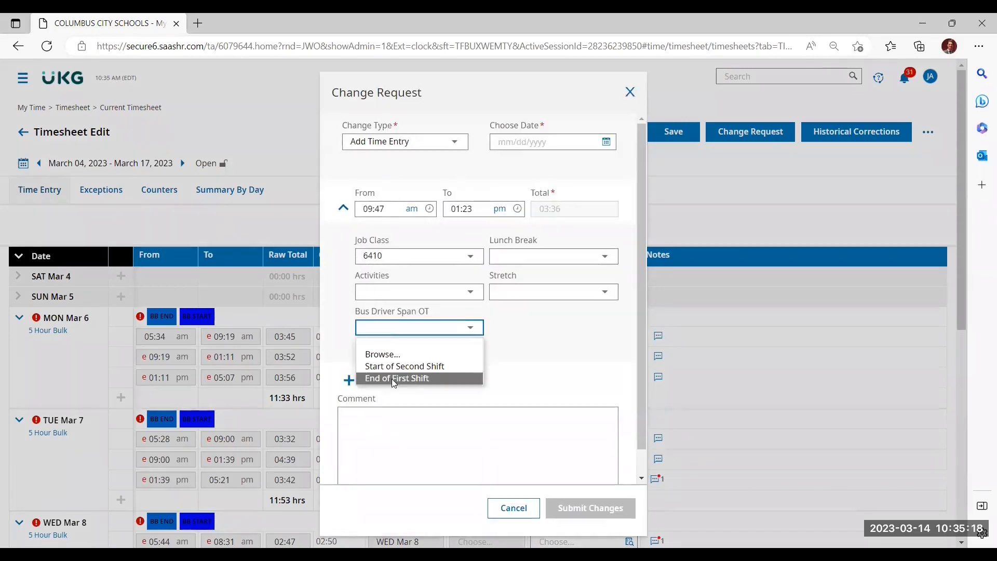
{"action": "left_click", "coordinate": [392, 379]}
Step: Add the comment "forgot to press blue buttons" to the change request
{"action": "left_click", "coordinate": [407, 438]}
{"action": "type", "text": "for"}
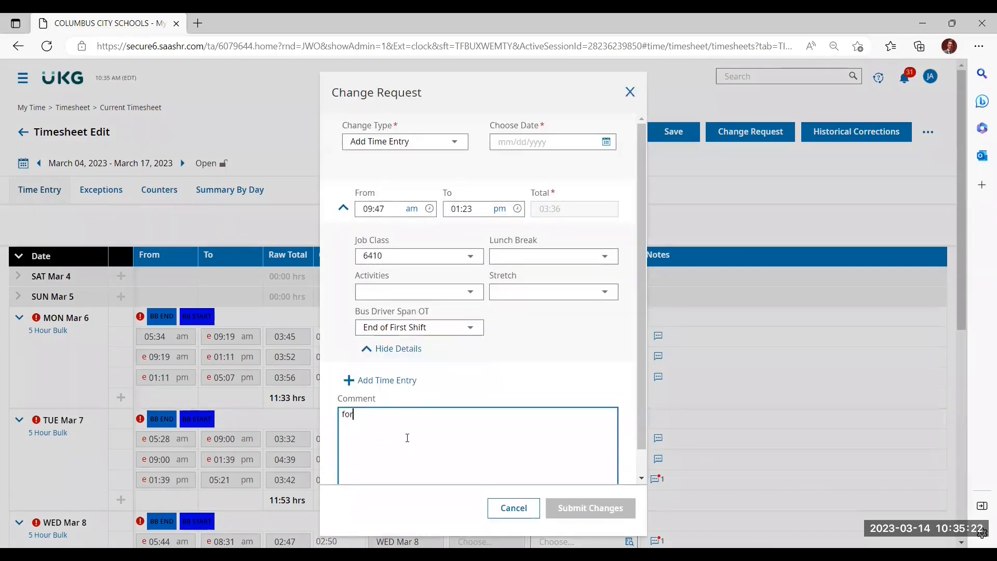
{"action": "type", "text": "got to press blue buttons"}
{"action": "left_click", "coordinate": [519, 318]}
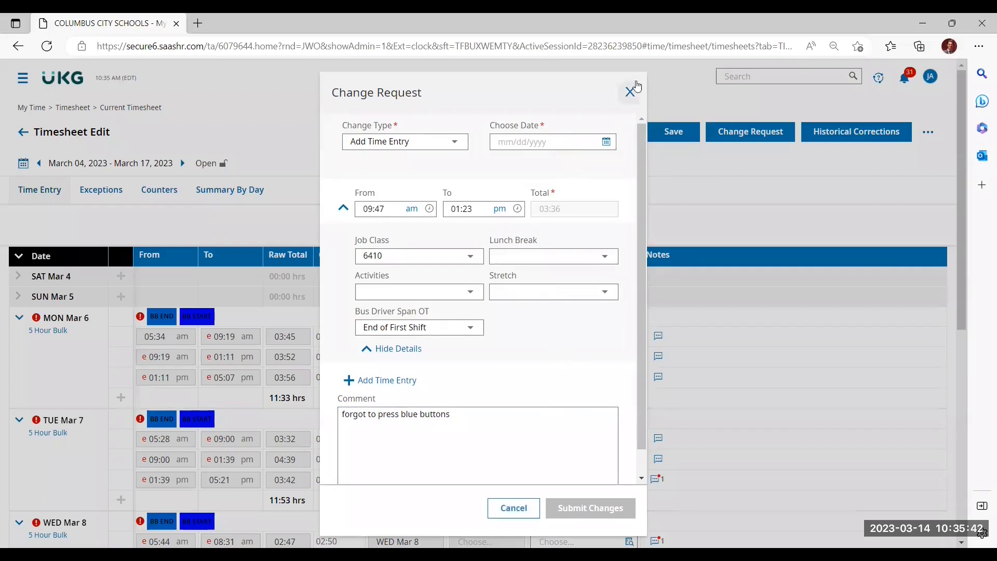
Step: Set the request's date to 03/09/2023 and submit the change request
{"action": "left_click", "coordinate": [607, 142]}
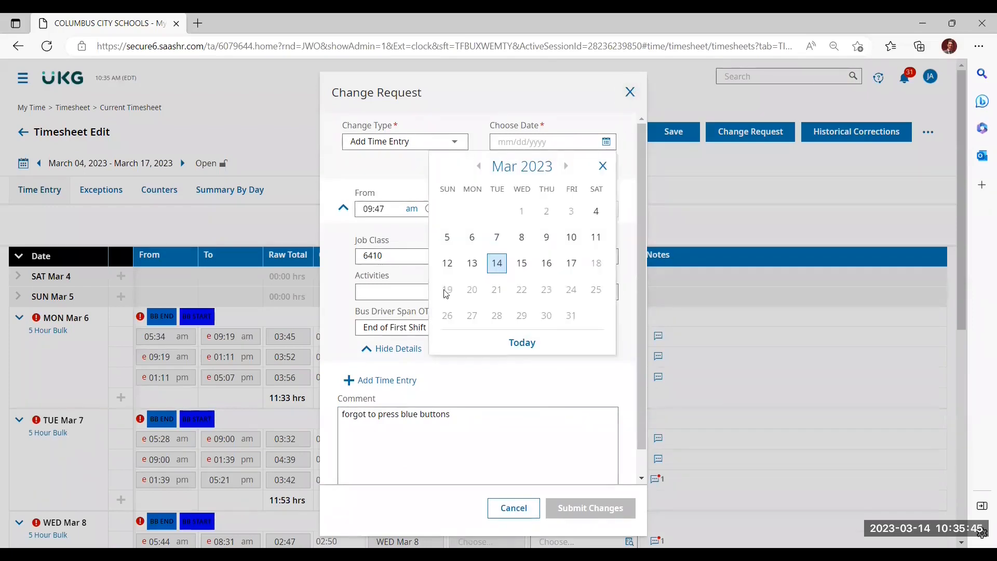
{"action": "left_click", "coordinate": [545, 238]}
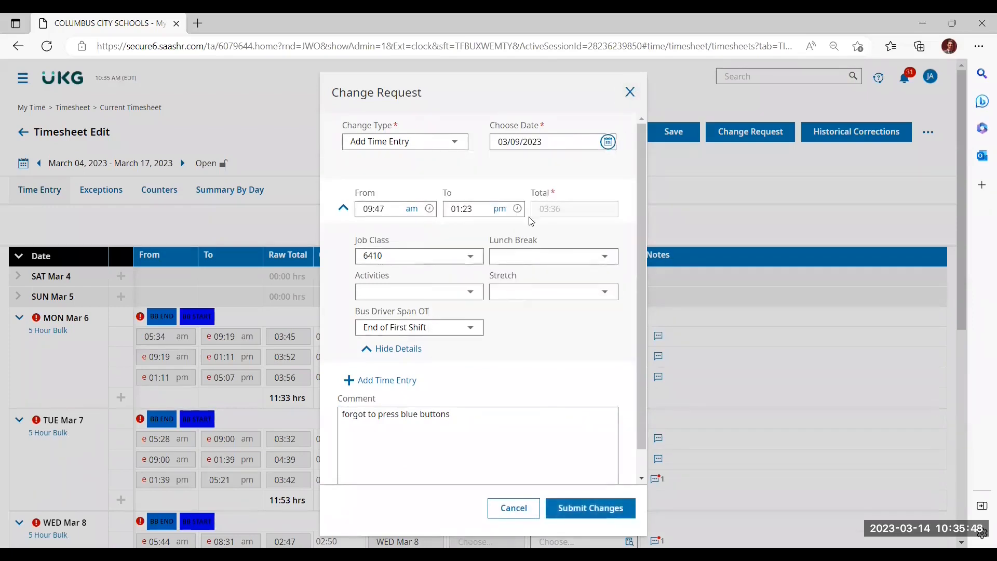
{"action": "left_click", "coordinate": [573, 512]}
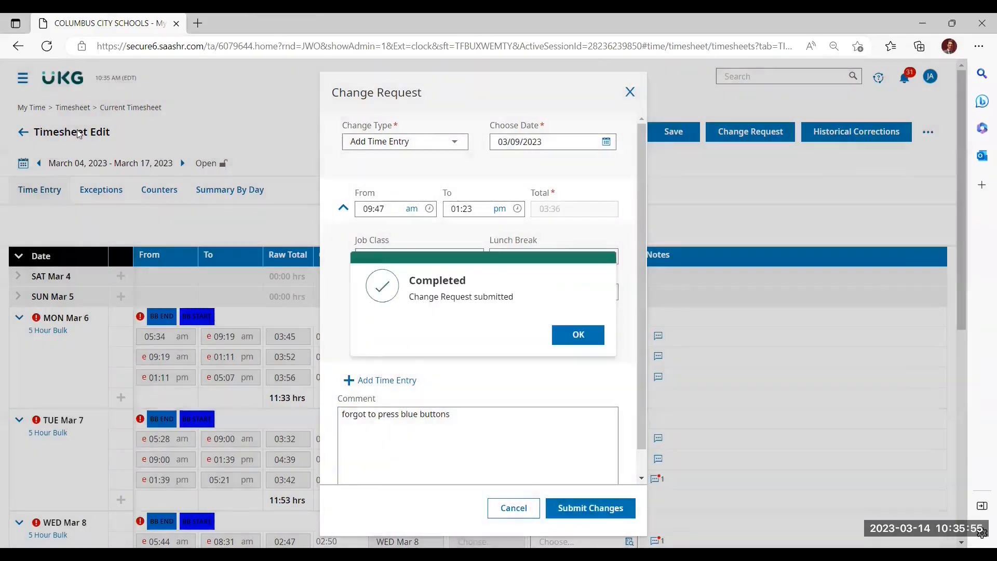
{"action": "left_click", "coordinate": [580, 336]}
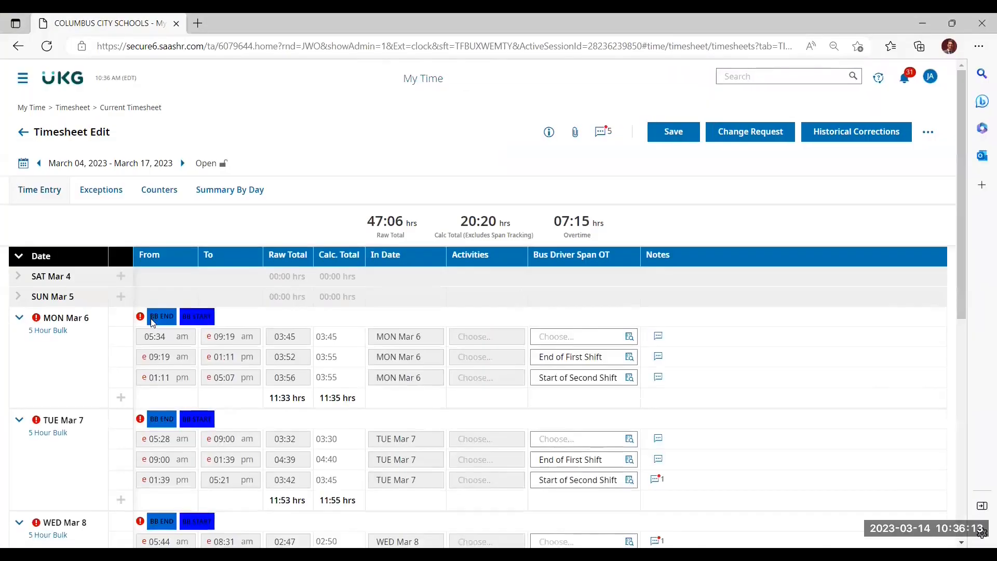
Step: Set the Bus Driver Span OT of the Thu Mar 9 01:23 pm - 05:26 pm entry to Start of Second Shift and save the timesheet
{"action": "scroll", "coordinate": [508, 433], "scroll_direction": "down", "scroll_amount": 4}
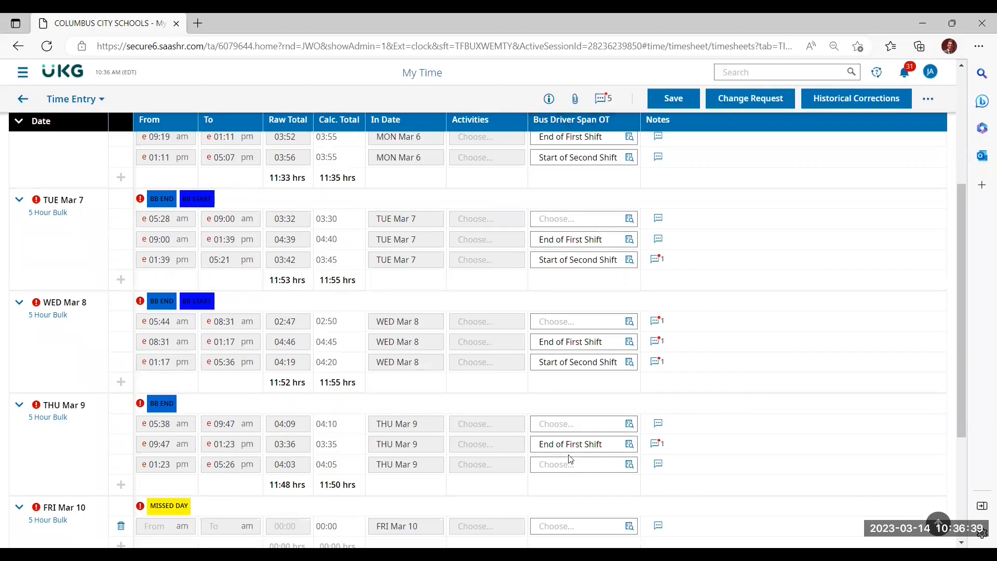
{"action": "left_click", "coordinate": [629, 465]}
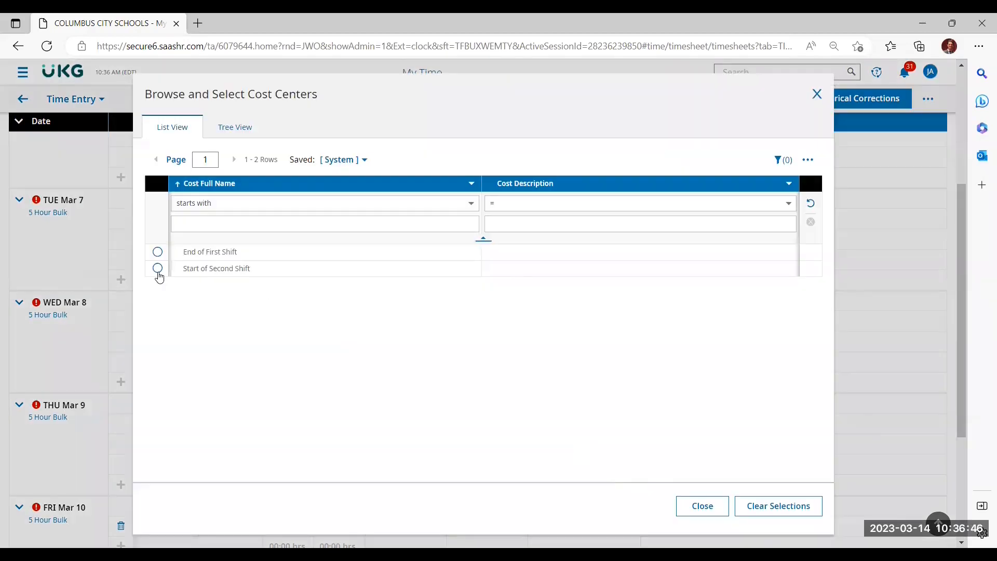
{"action": "left_click", "coordinate": [156, 271]}
{"action": "left_click", "coordinate": [673, 100]}
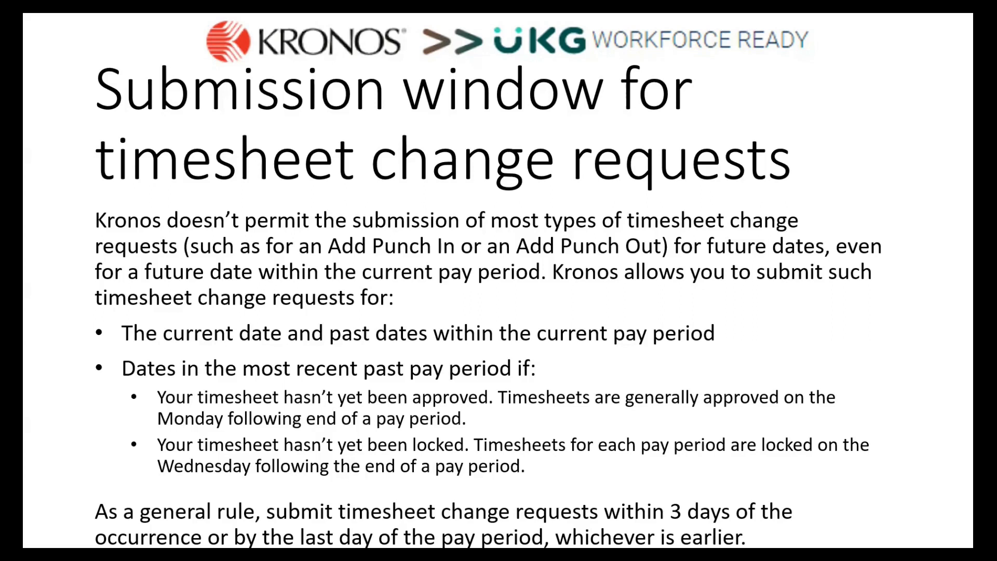
{"action": "key", "text": "Right"}
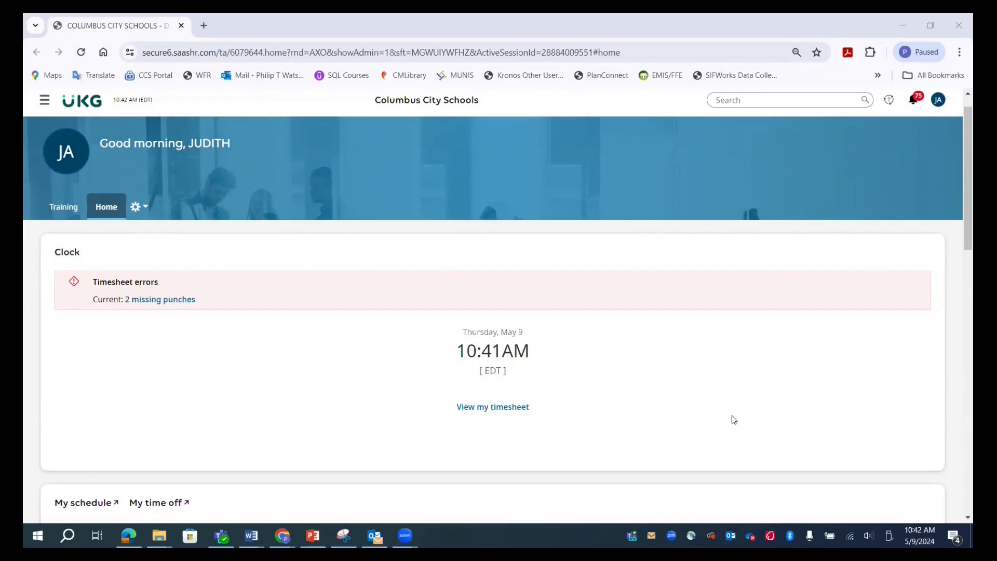
Step: Open the current timesheet and review the entries and exceptions from Mon Mar 13 to Fri Mar 17
{"action": "left_click", "coordinate": [512, 409]}
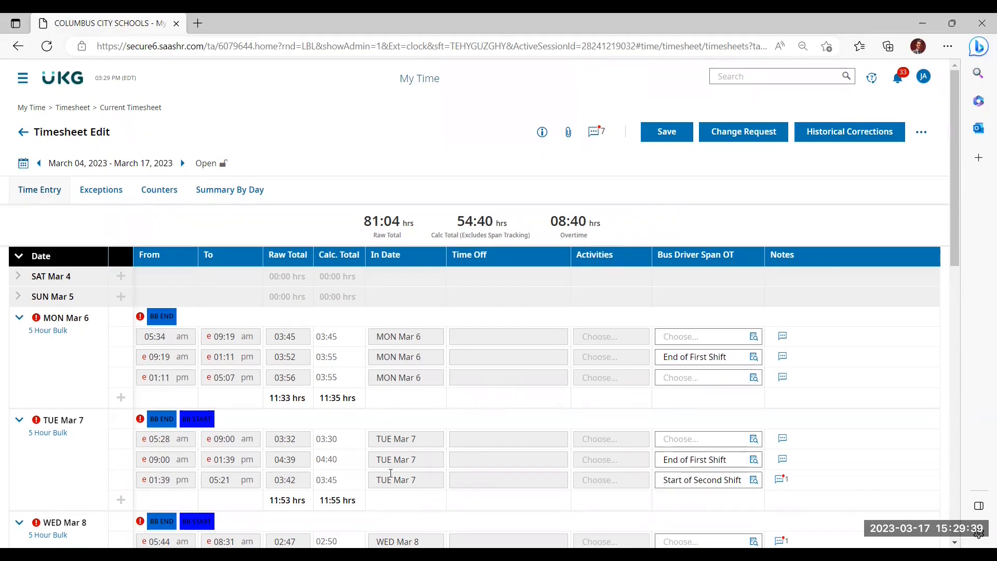
{"action": "scroll", "coordinate": [391, 473], "scroll_direction": "down", "scroll_amount": 10}
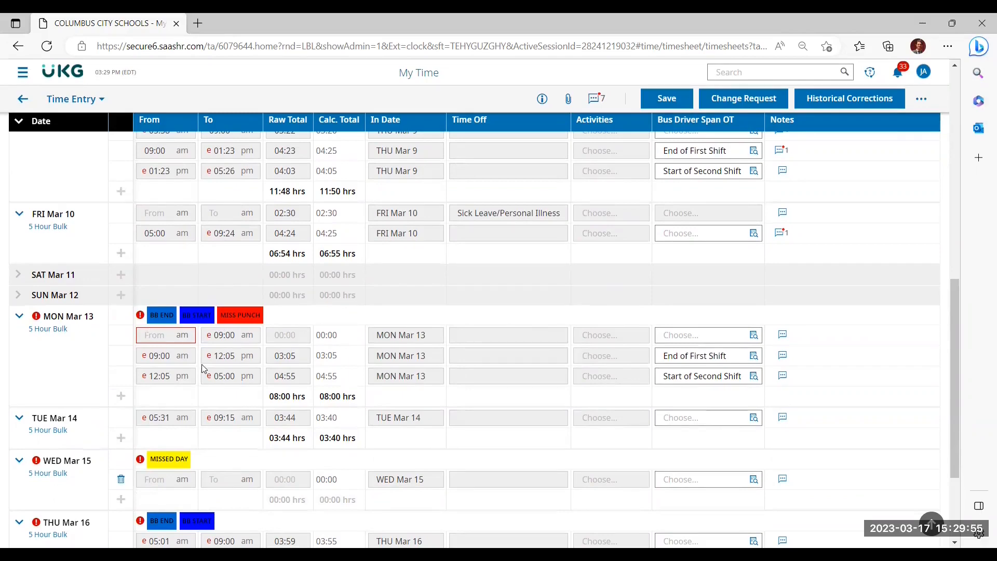
{"action": "scroll", "coordinate": [213, 385], "scroll_direction": "down", "scroll_amount": 3}
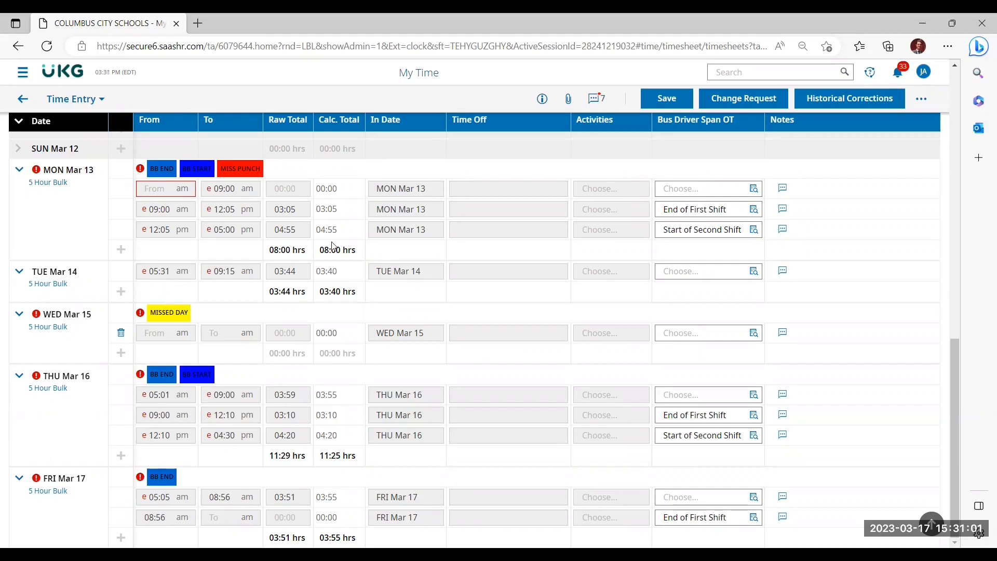
Step: View the available change types for a timesheet change request and close the request without submitting it
{"action": "left_click", "coordinate": [744, 98]}
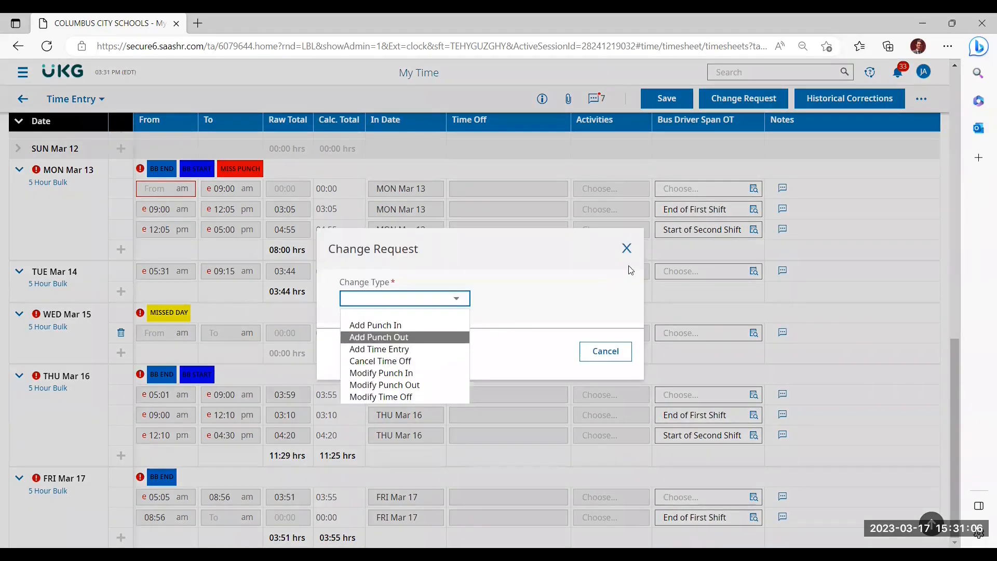
{"action": "left_click", "coordinate": [627, 249]}
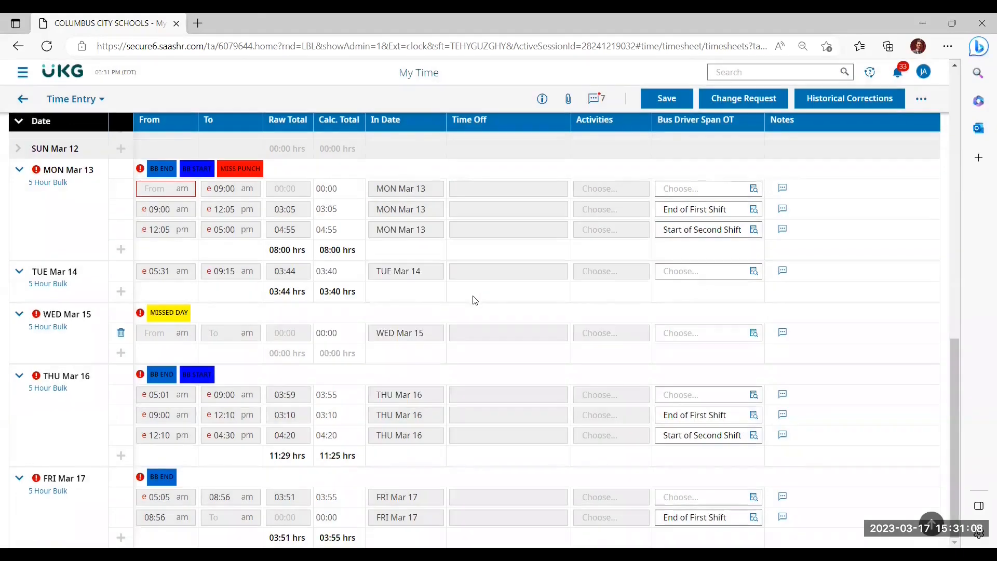
{"action": "scroll", "coordinate": [473, 300], "scroll_direction": "up", "scroll_amount": 15}
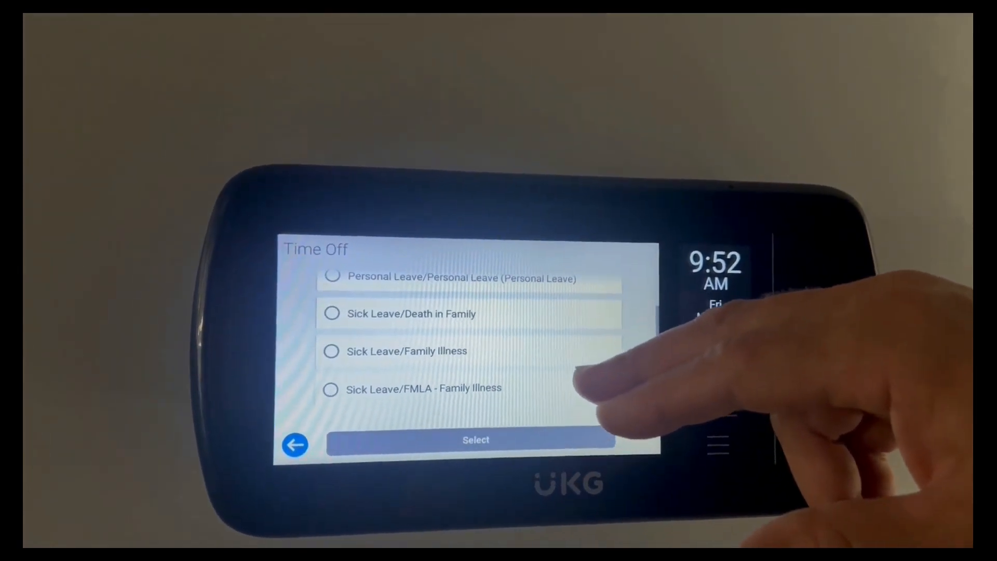
{"action": "scroll", "coordinate": [582, 374], "scroll_direction": "down", "scroll_amount": 2}
{"action": "scroll", "coordinate": [572, 312], "scroll_direction": "down", "scroll_amount": 1}
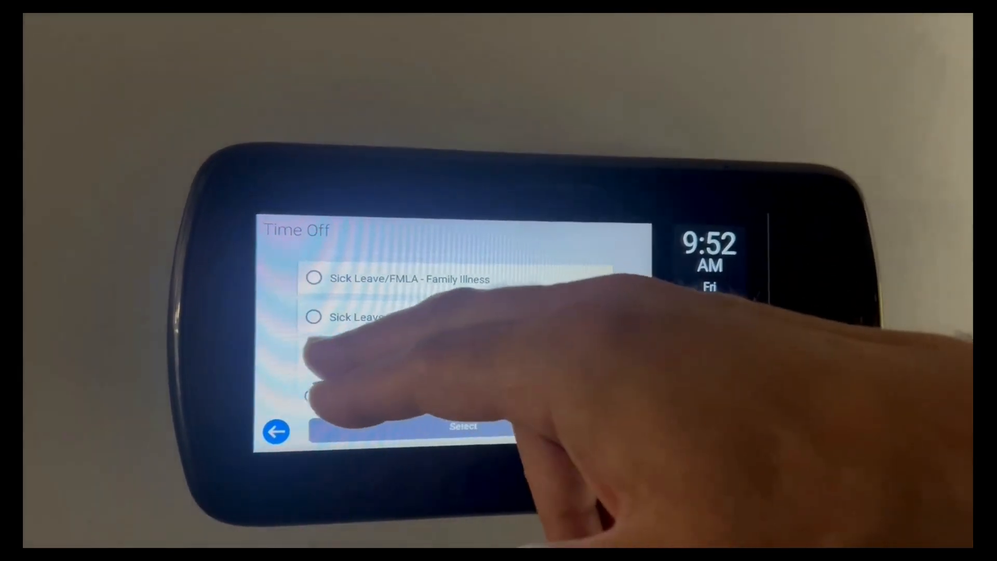
{"action": "left_click", "coordinate": [308, 354]}
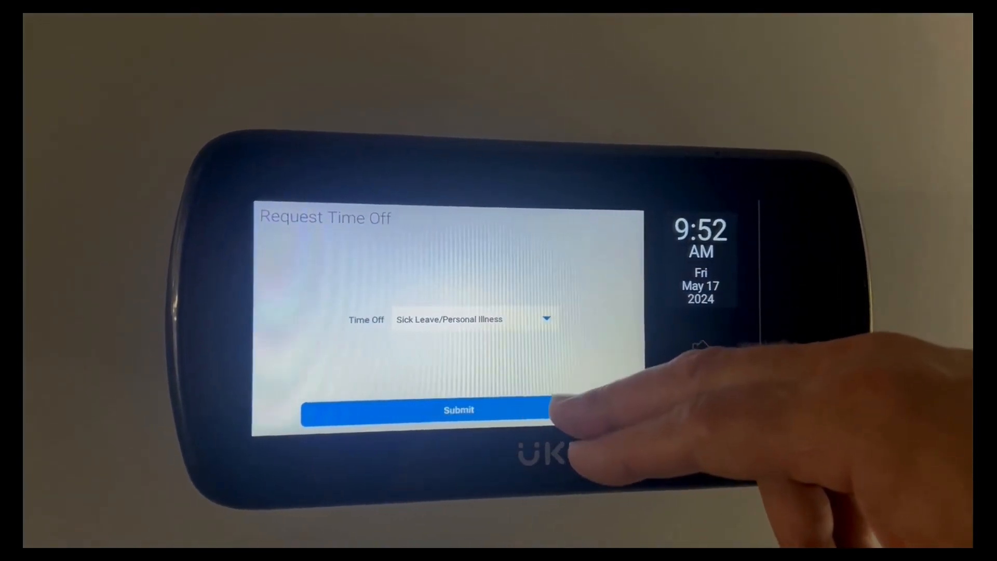
{"action": "left_click", "coordinate": [545, 408]}
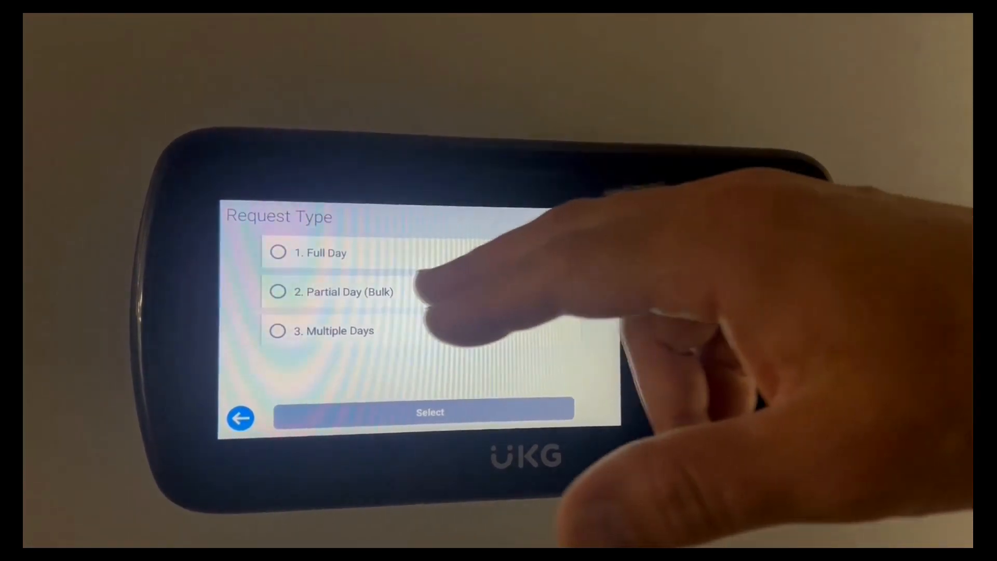
{"action": "left_click", "coordinate": [289, 300]}
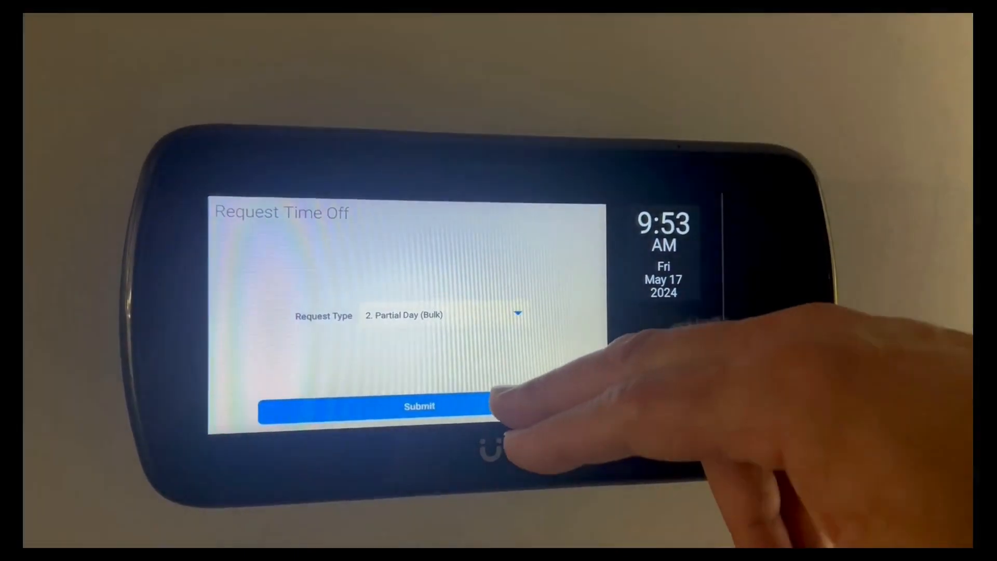
{"action": "left_click", "coordinate": [496, 408]}
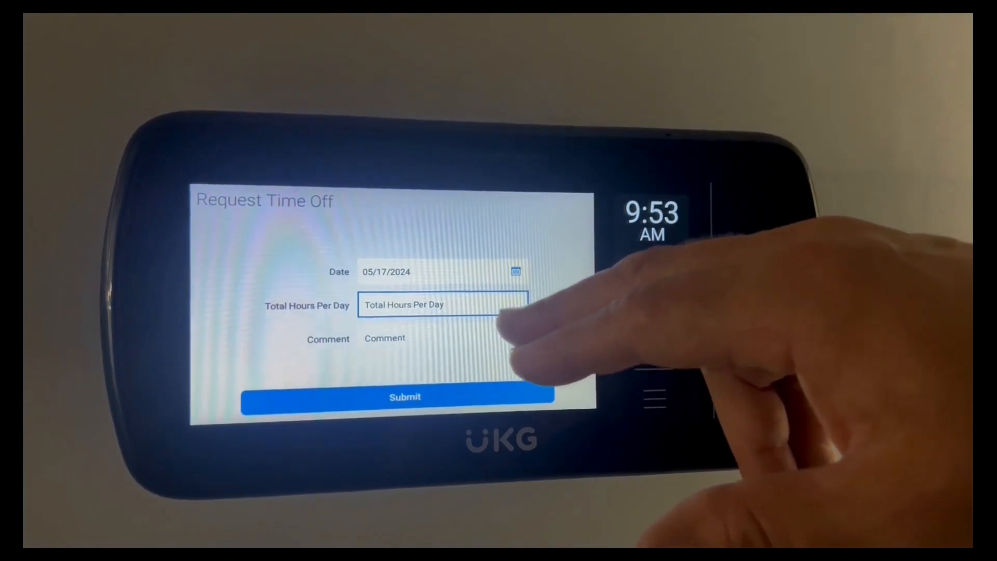
{"action": "left_click", "coordinate": [499, 306]}
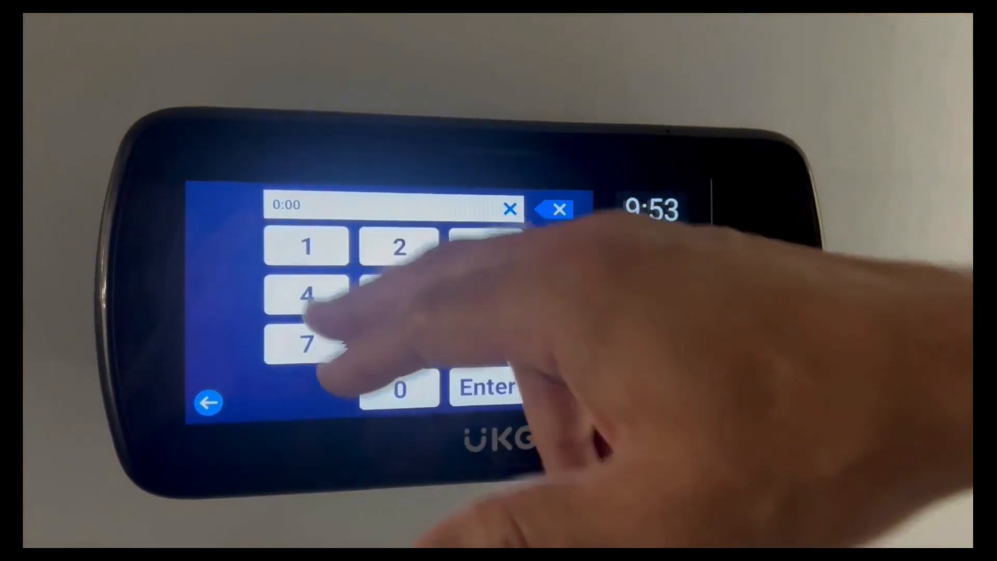
{"action": "left_click", "coordinate": [307, 294]}
{"action": "left_click", "coordinate": [400, 389]}
{"action": "left_click", "coordinate": [399, 390]}
{"action": "left_click", "coordinate": [487, 387]}
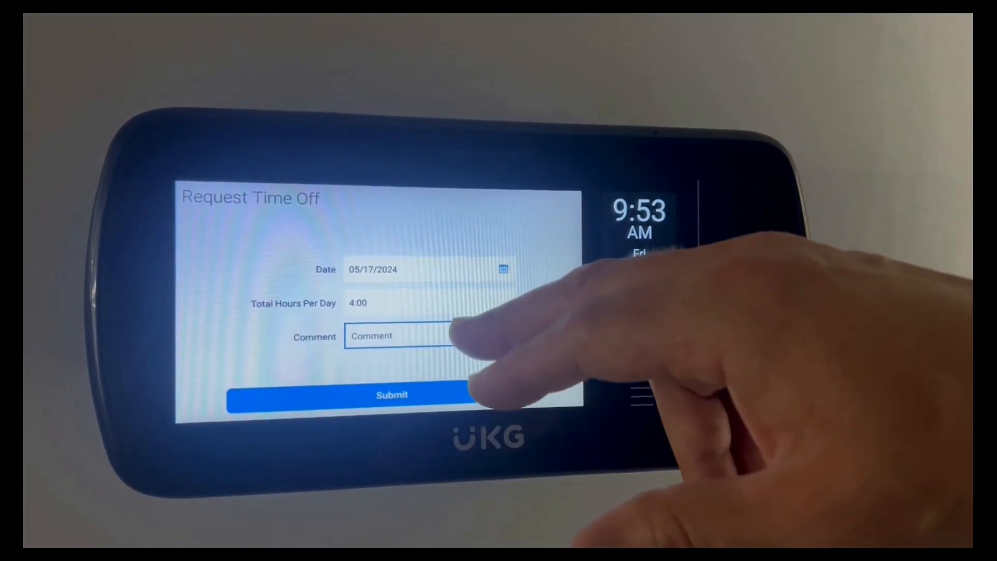
{"action": "left_click", "coordinate": [454, 335]}
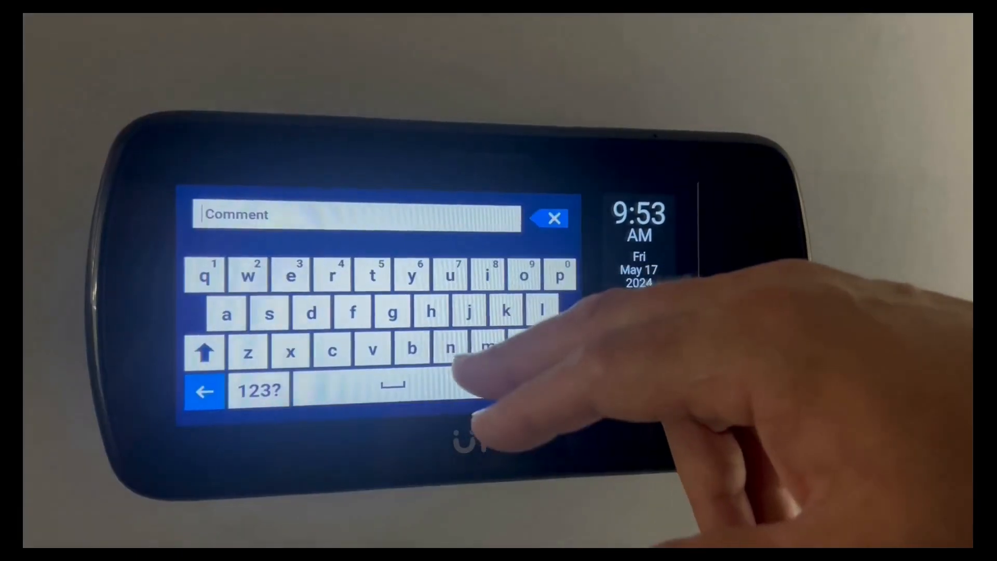
{"action": "type", "text": "drs appt"}
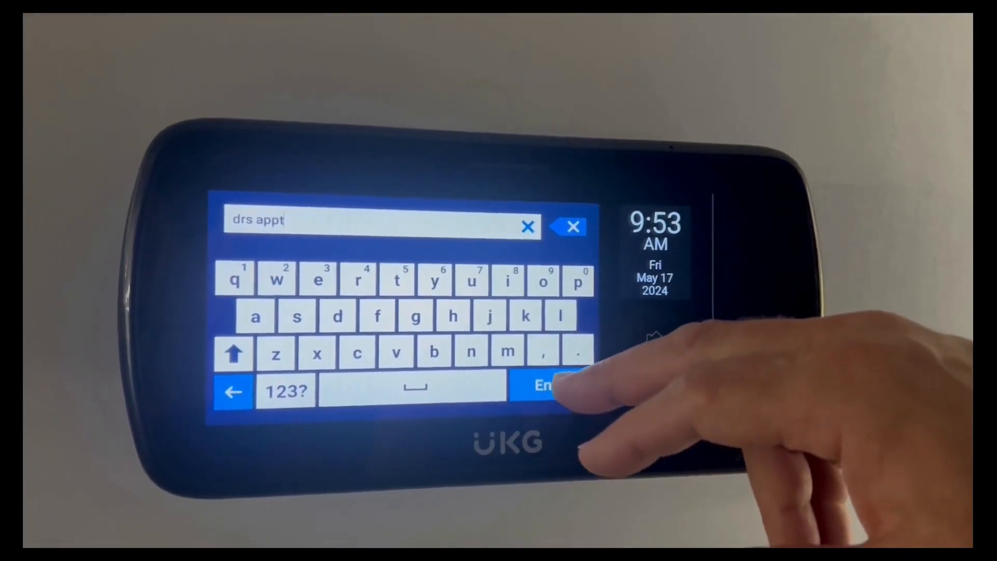
{"action": "left_click", "coordinate": [551, 388]}
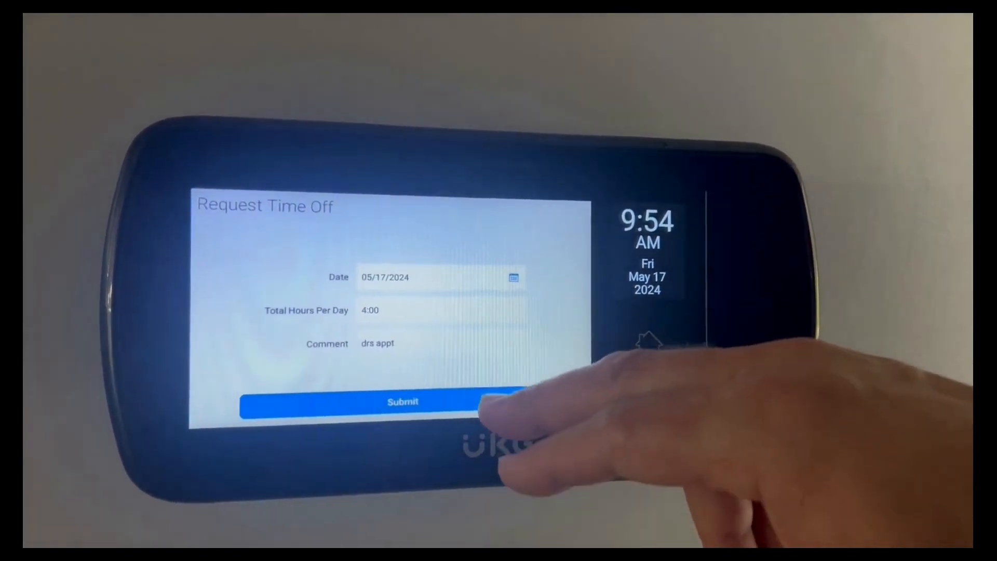
{"action": "left_click", "coordinate": [498, 401]}
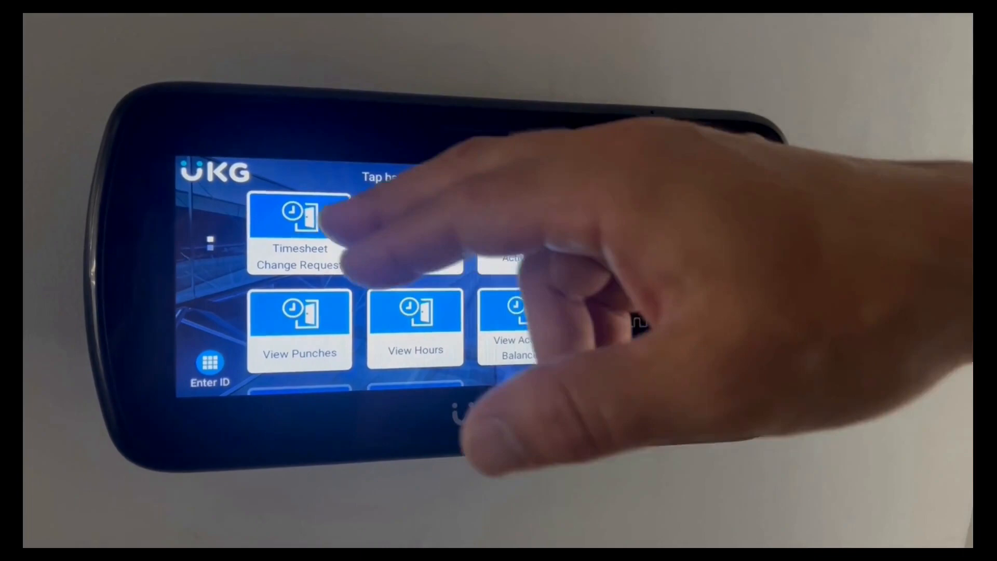
{"action": "left_click", "coordinate": [311, 239]}
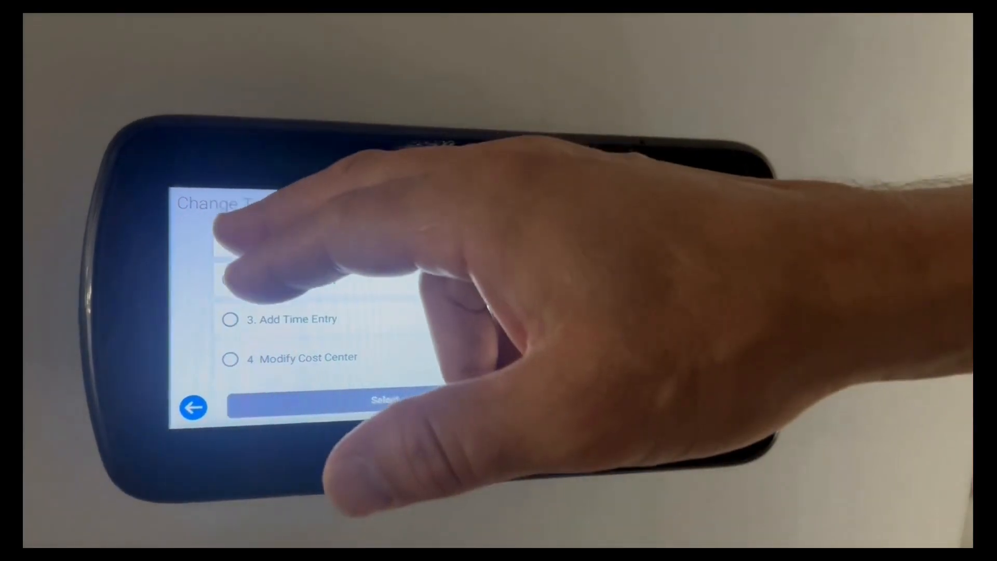
{"action": "left_click", "coordinate": [259, 240]}
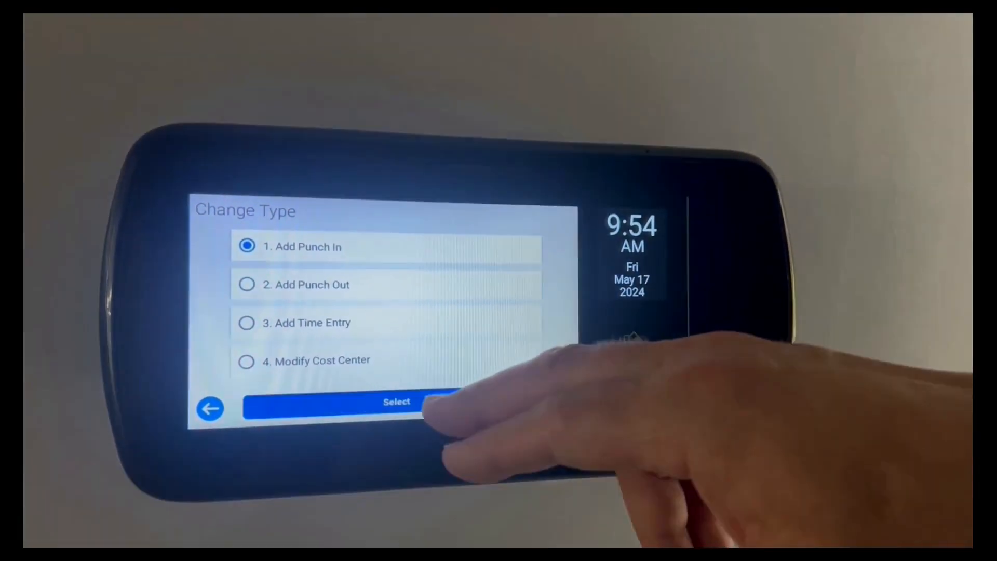
{"action": "left_click", "coordinate": [449, 395]}
{"action": "left_click", "coordinate": [498, 410]}
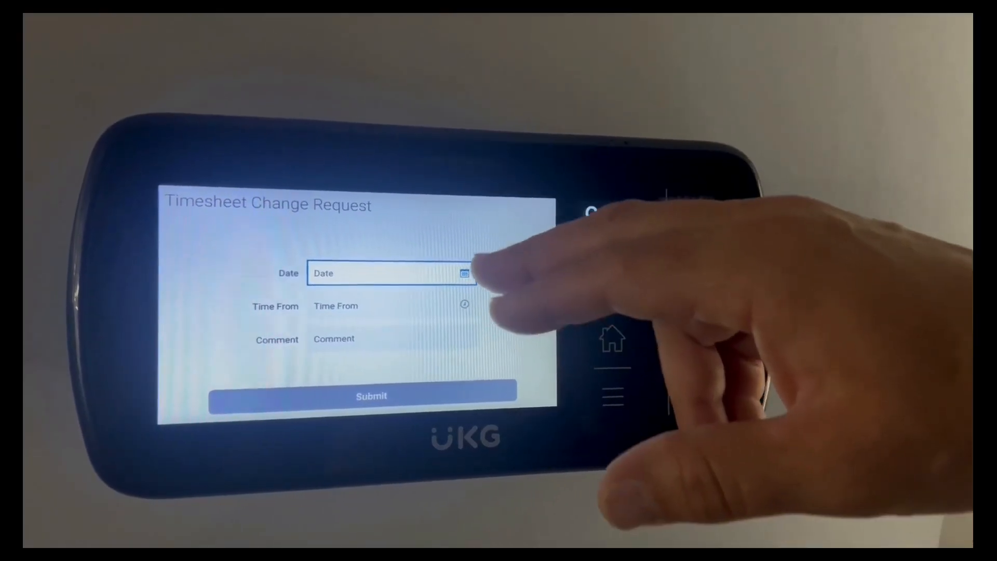
{"action": "left_click", "coordinate": [457, 276]}
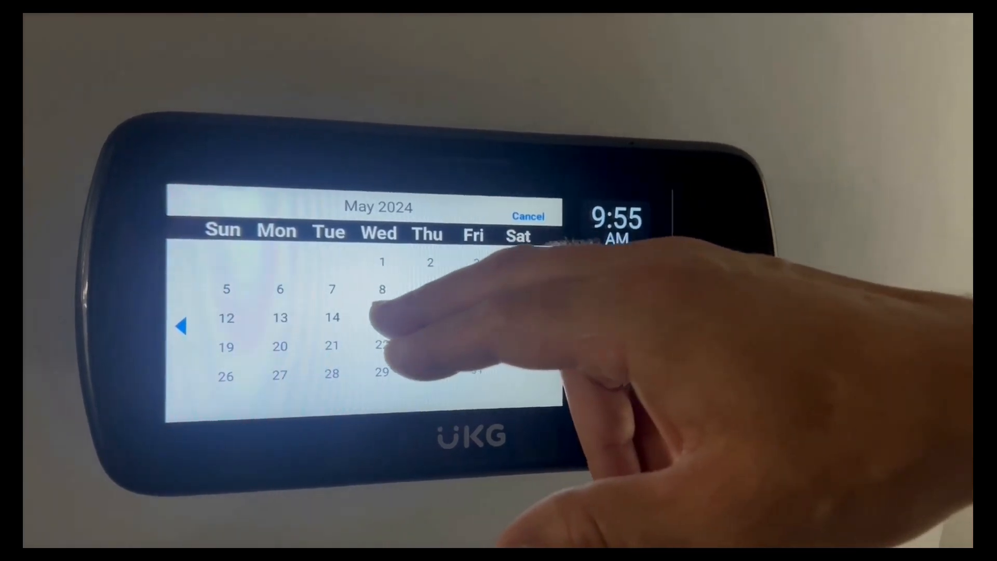
{"action": "left_click", "coordinate": [383, 318]}
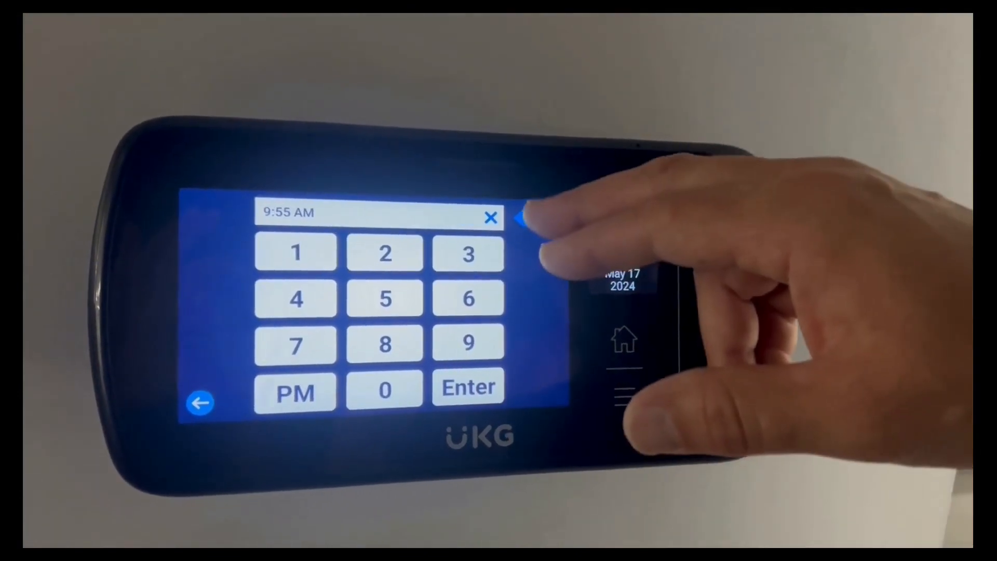
{"action": "left_click", "coordinate": [533, 219]}
{"action": "left_click", "coordinate": [532, 219]}
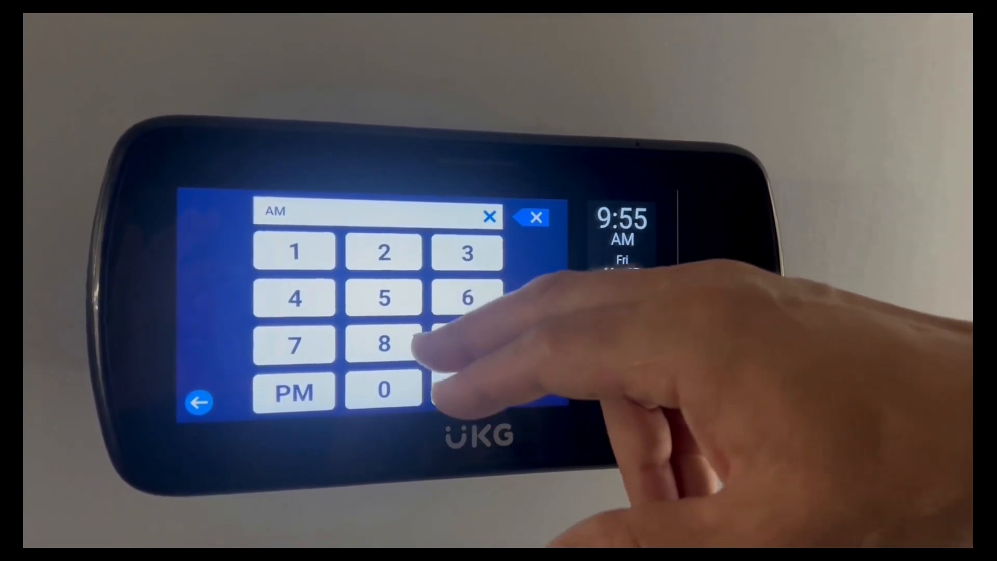
{"action": "left_click", "coordinate": [384, 343]}
{"action": "left_click", "coordinate": [384, 389]}
{"action": "left_click", "coordinate": [384, 389]}
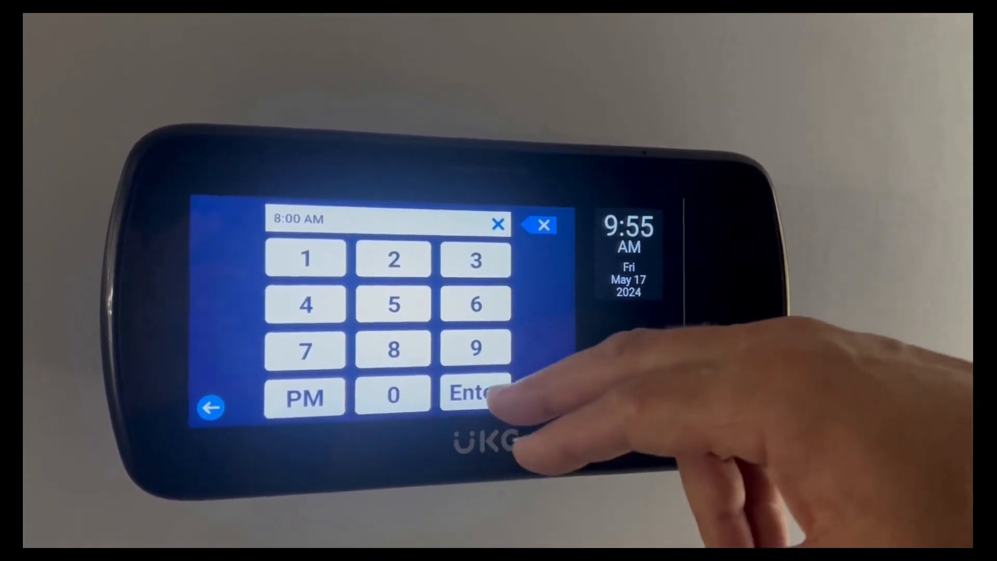
{"action": "left_click", "coordinate": [473, 394]}
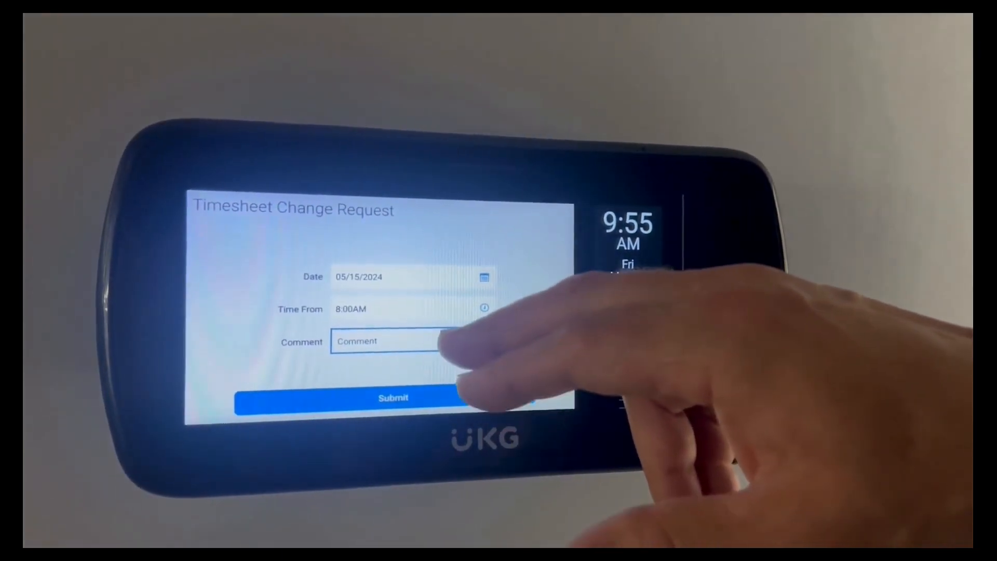
{"action": "left_click", "coordinate": [436, 340]}
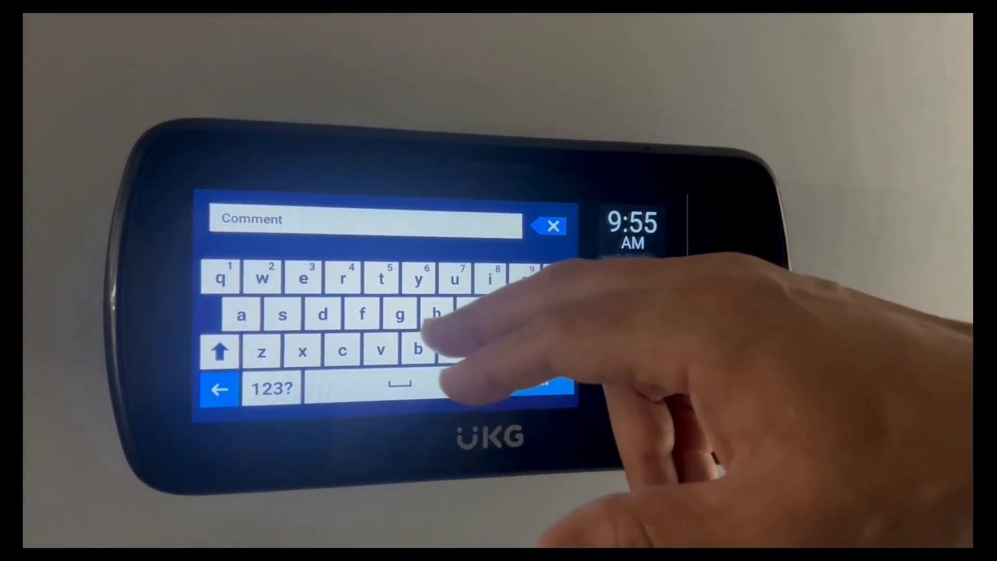
{"action": "type", "text": "f"}
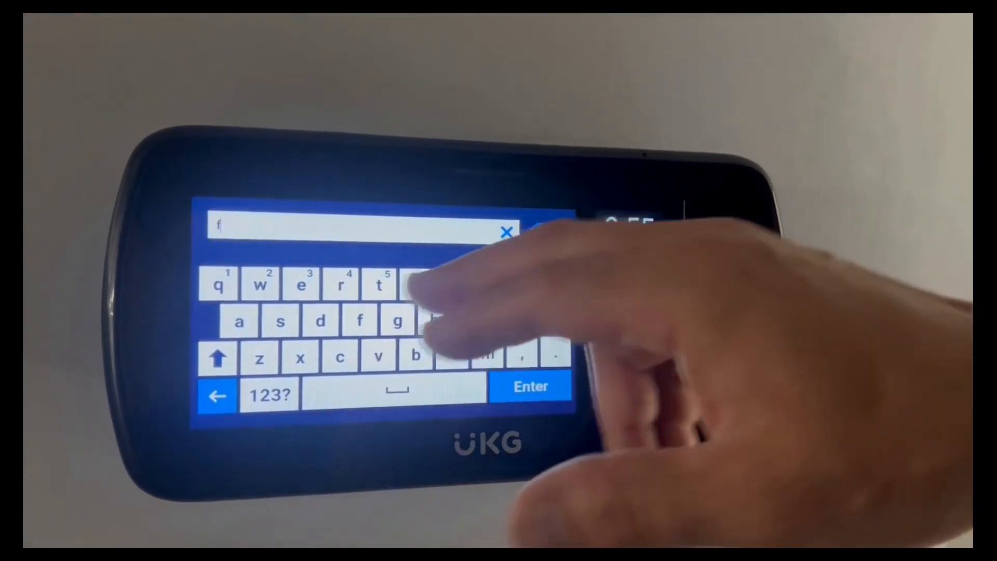
{"action": "type", "text": "orgot to punch"}
{"action": "key", "text": "Return"}
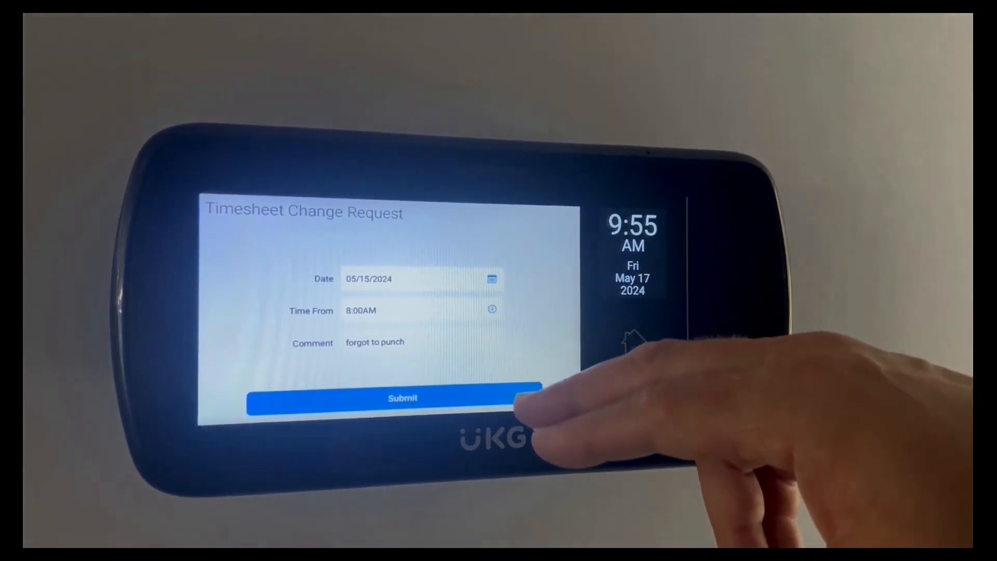
{"action": "left_click", "coordinate": [522, 396]}
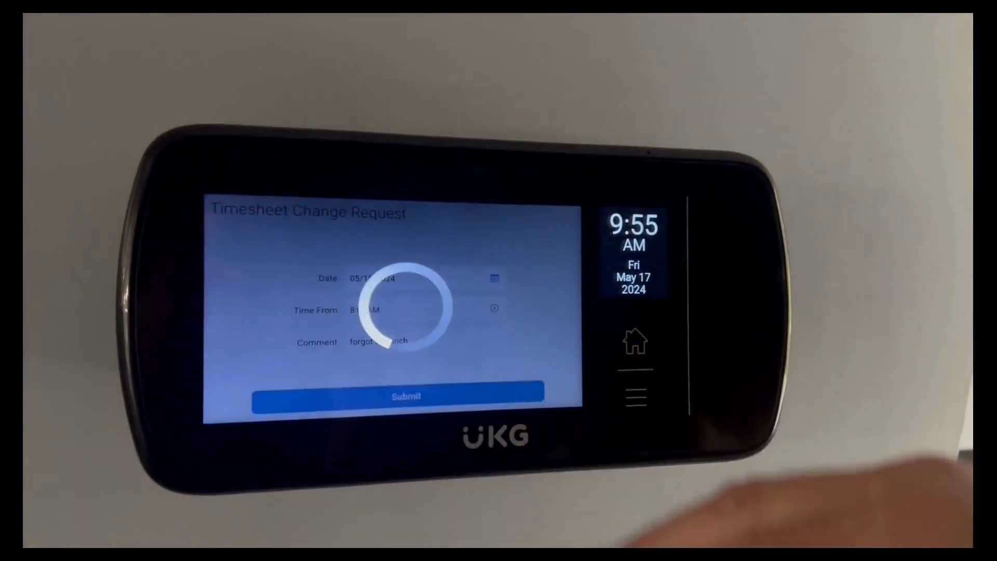